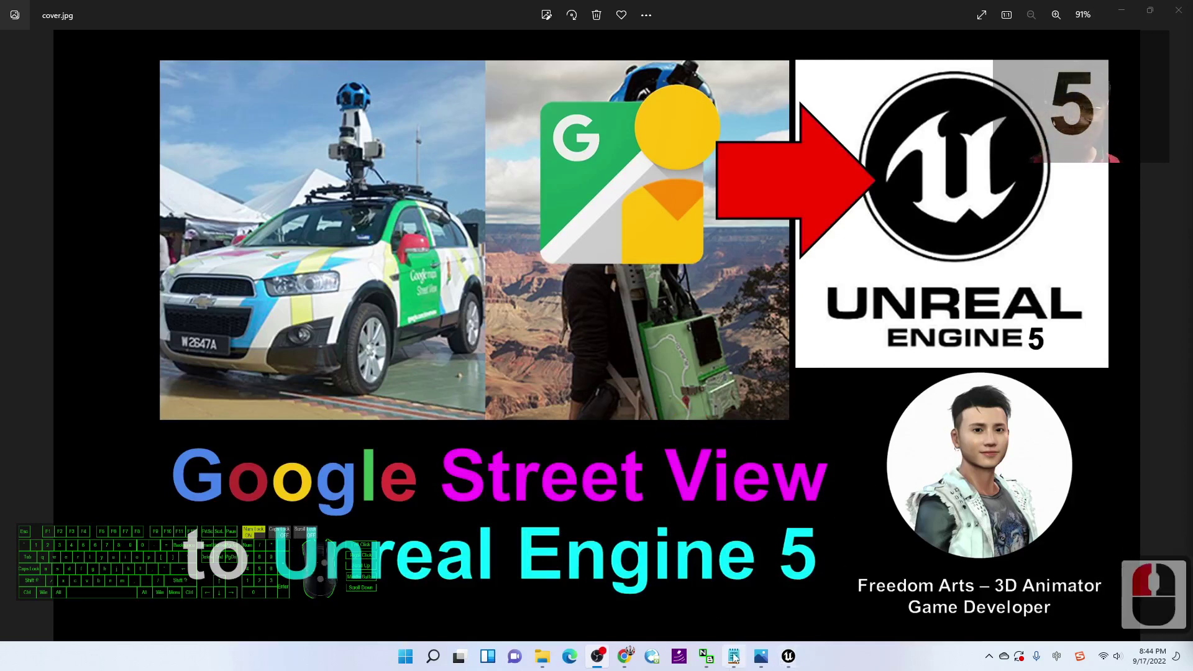
Step: Return to Unreal and fly the viewport camera over the road, trees and terrace benches
{"action": "left_click", "coordinate": [788, 655]}
{"action": "right_click_drag", "start_coordinate": [583, 346], "coordinate": [634, 559]}
{"action": "key", "text": "w"}
{"action": "key", "text": "d"}
{"action": "key", "text": "s"}
{"action": "key", "text": "s"}
{"action": "key", "text": "d"}
{"action": "key", "text": "w"}
{"action": "right_click_drag", "start_coordinate": [393, 429], "coordinate": [645, 387]}
{"action": "key", "text": "w"}
{"action": "key", "text": "d"}
{"action": "key", "text": "w"}
{"action": "key", "text": "d"}
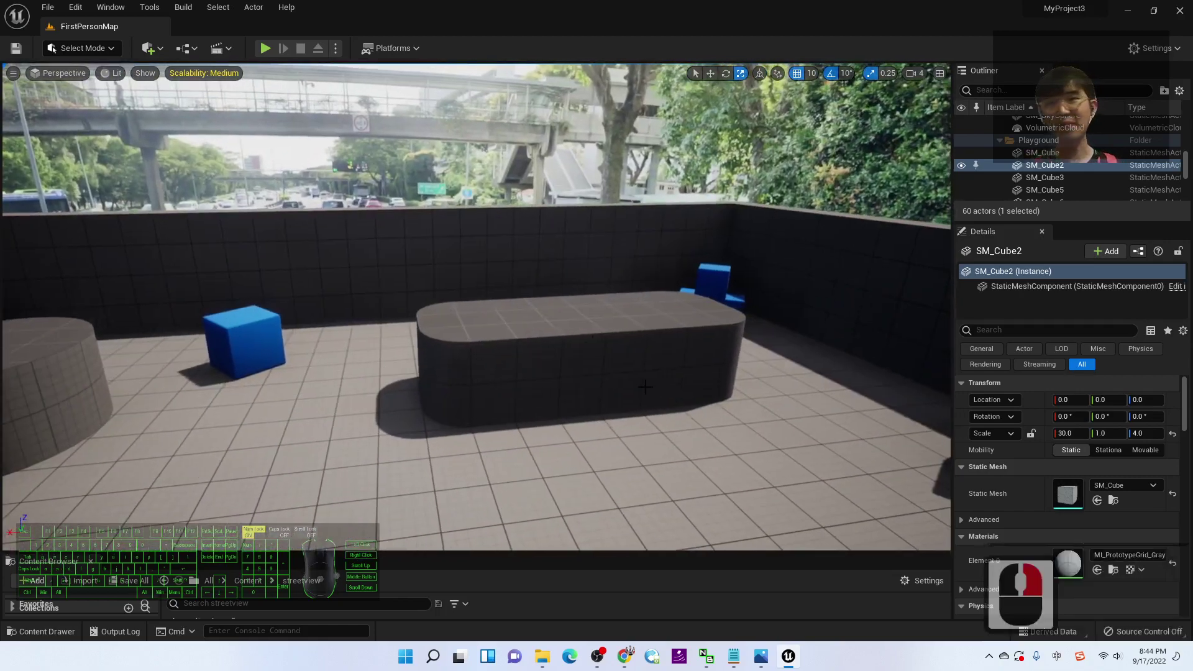
Step: Start a first-person play-test, walking through the level and firing projectiles at the walls
{"action": "left_click", "coordinate": [265, 48]}
{"action": "key", "text": "w"}
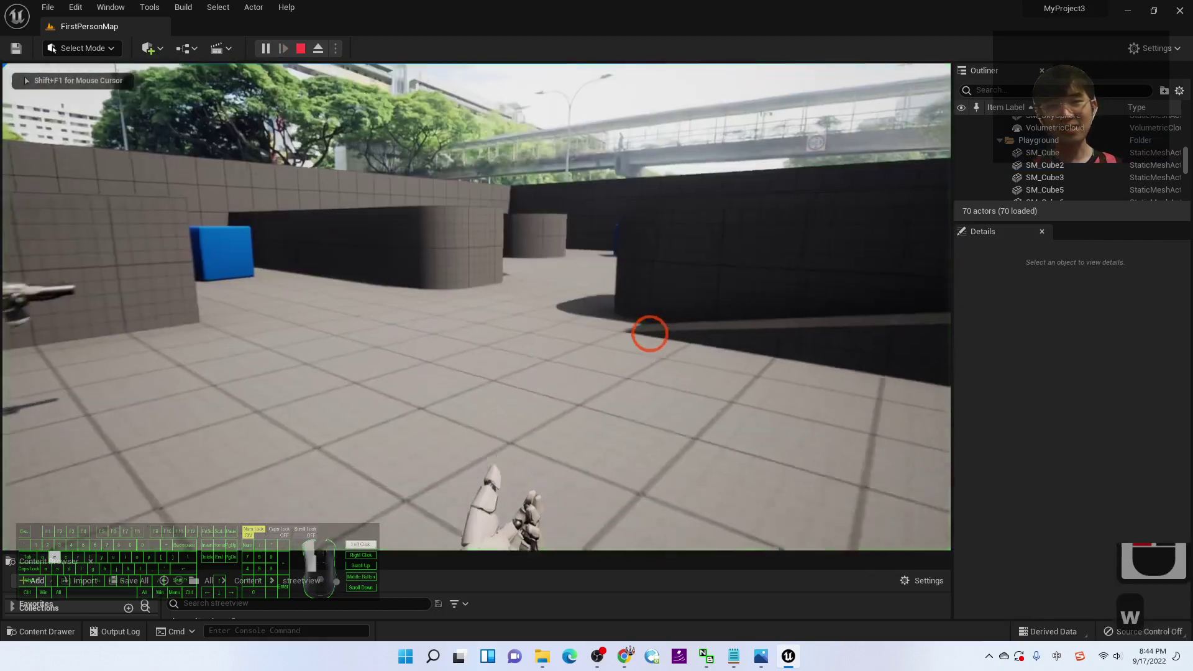
{"action": "key", "text": "w"}
{"action": "key", "text": "a"}
{"action": "key", "text": "a"}
{"action": "left_click", "coordinate": [403, 322]}
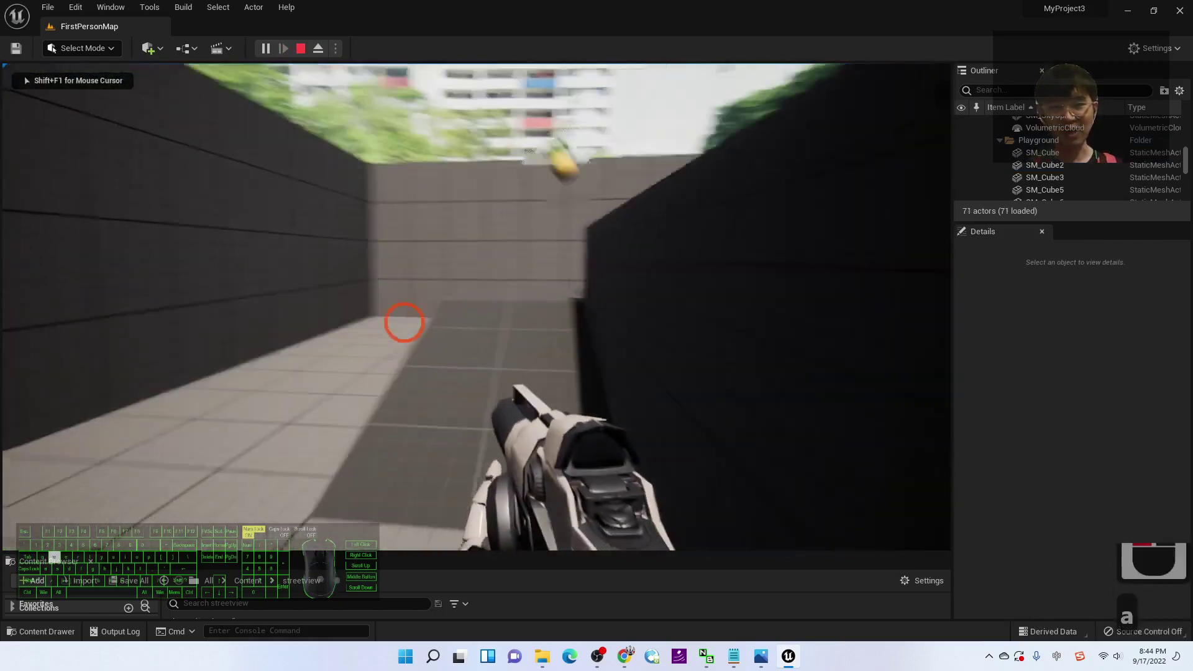
{"action": "left_click", "coordinate": [433, 329]}
{"action": "key", "text": "a"}
{"action": "key", "text": "d"}
{"action": "key", "text": "s"}
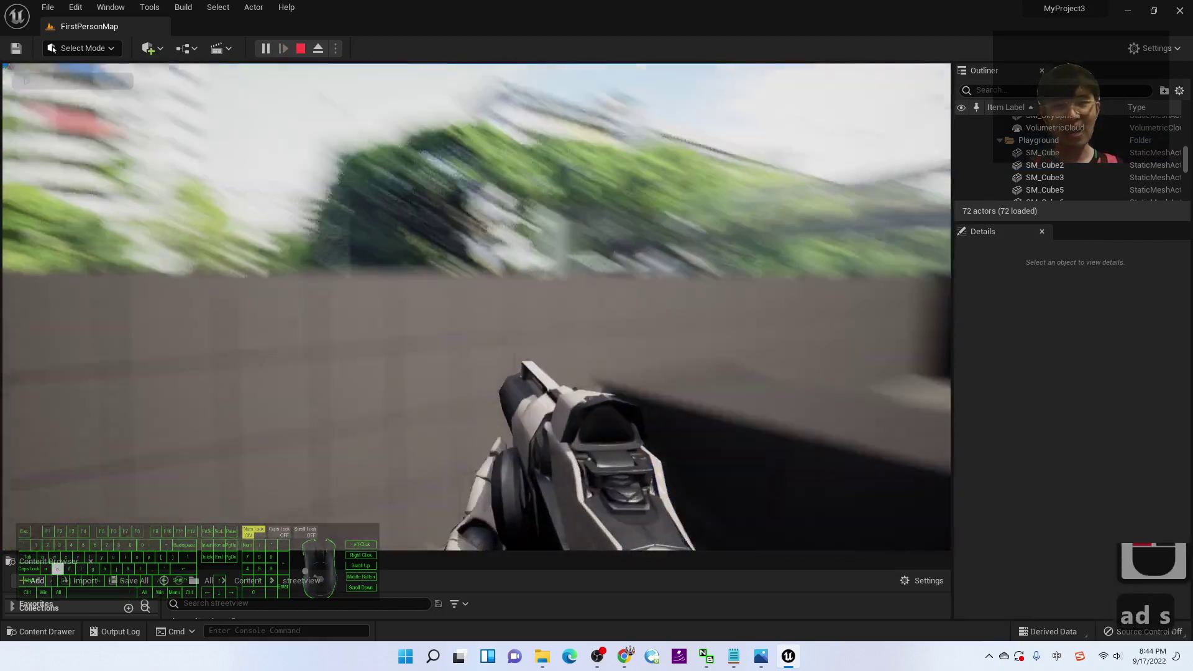
{"action": "key", "text": "a"}
{"action": "key", "text": "d"}
{"action": "key", "text": "w"}
Step: Walk to the blue cubes and playground, fire toward the sky, then stop the play session
{"action": "key", "text": "a"}
{"action": "key", "text": "s"}
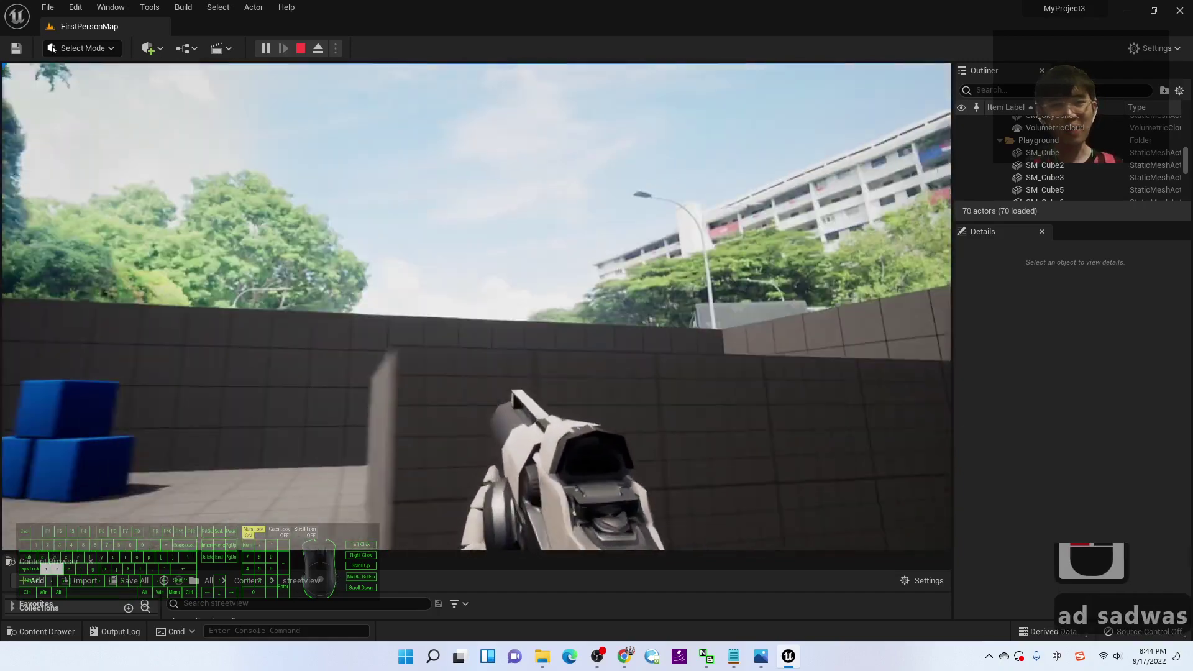
{"action": "key", "text": "d"}
{"action": "key", "text": "d"}
{"action": "key", "text": "w"}
{"action": "key", "text": "a"}
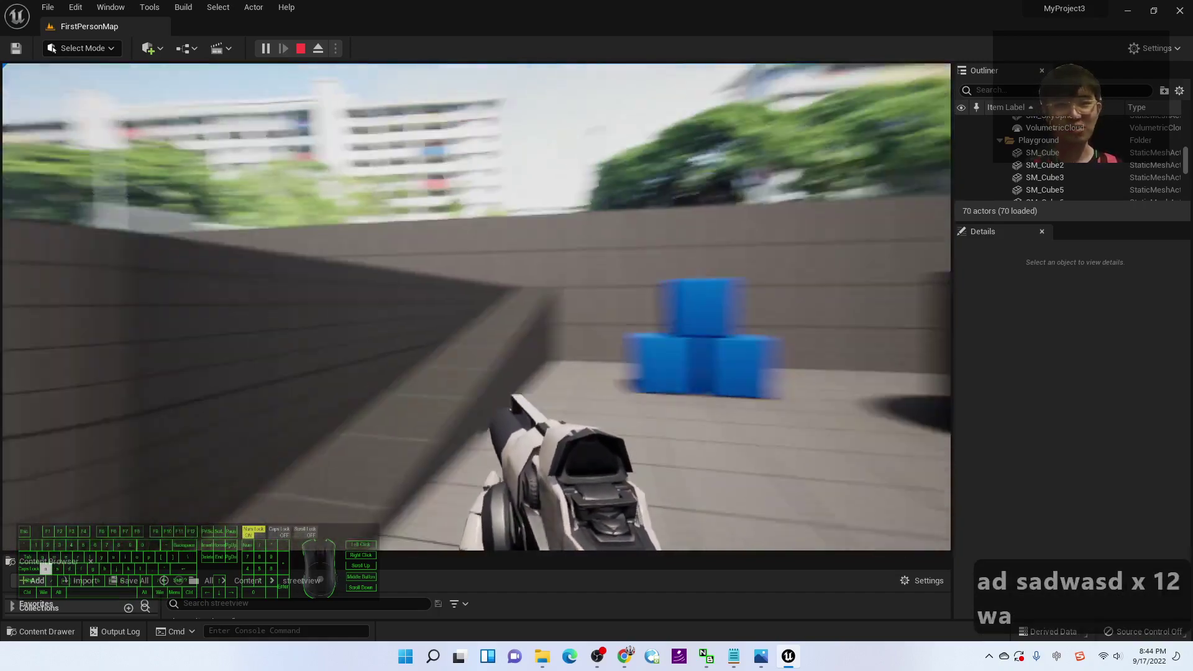
{"action": "key", "text": "w"}
{"action": "key", "text": "d"}
{"action": "key", "text": "d"}
{"action": "key", "text": "d"}
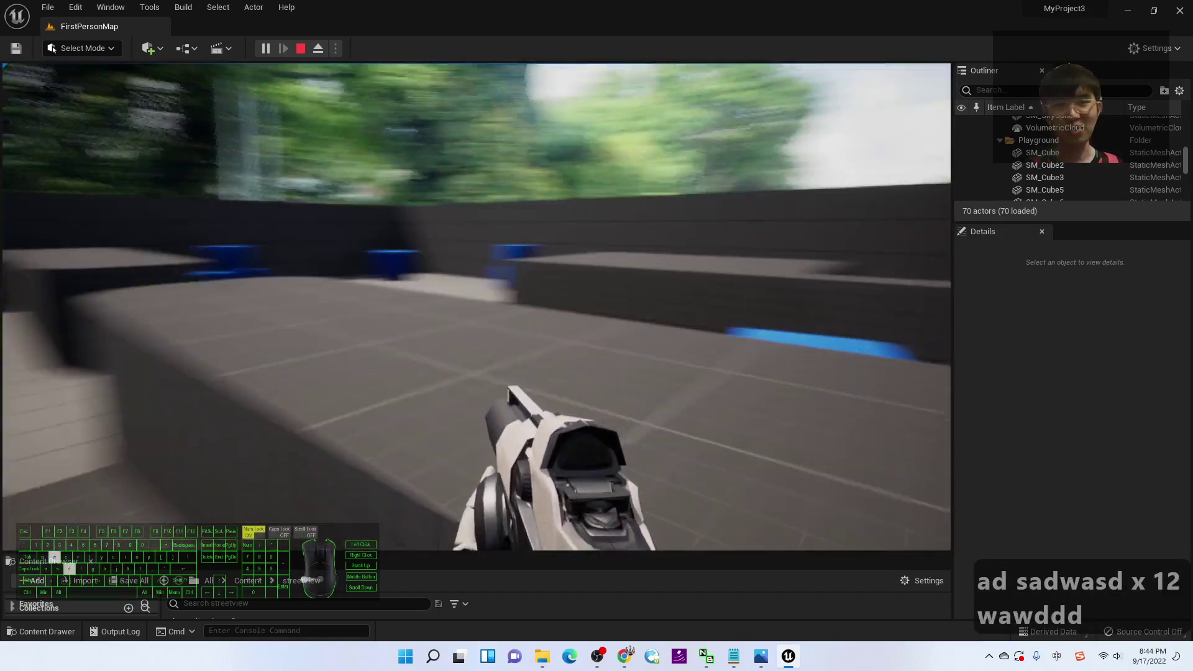
{"action": "key", "text": "s"}
{"action": "key", "text": "d"}
{"action": "key", "text": "w"}
{"action": "key", "text": "w"}
{"action": "key", "text": "w"}
{"action": "key", "text": "w"}
{"action": "key", "text": "w"}
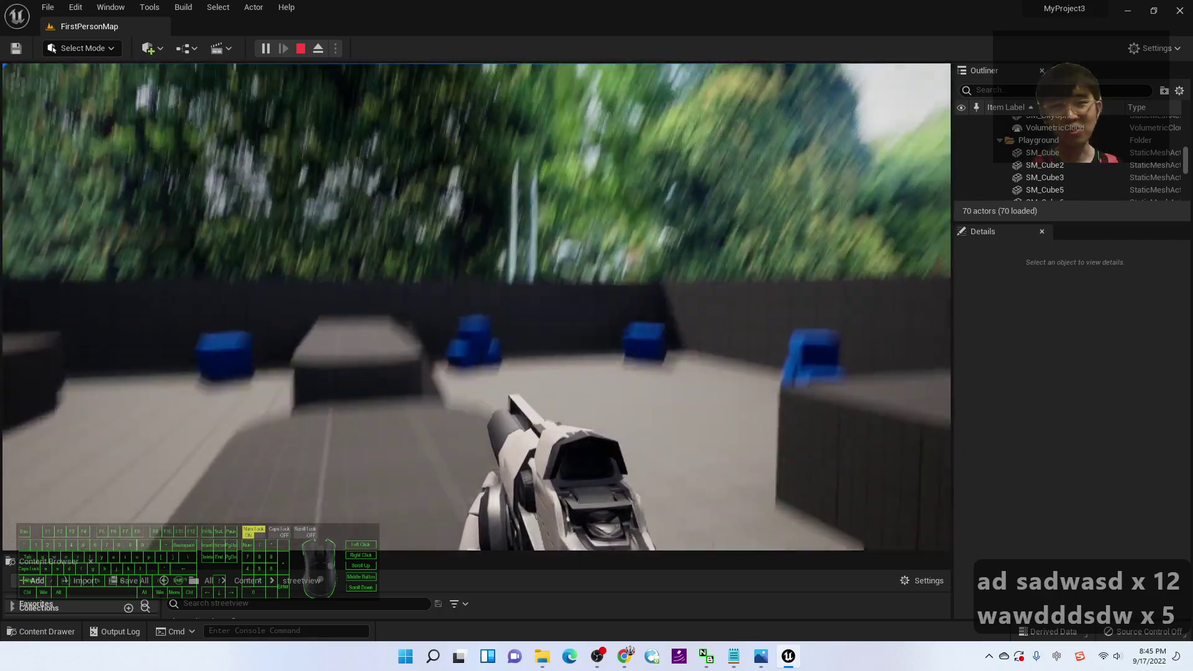
{"action": "left_click", "coordinate": [360, 223]}
{"action": "left_click", "coordinate": [804, 234]}
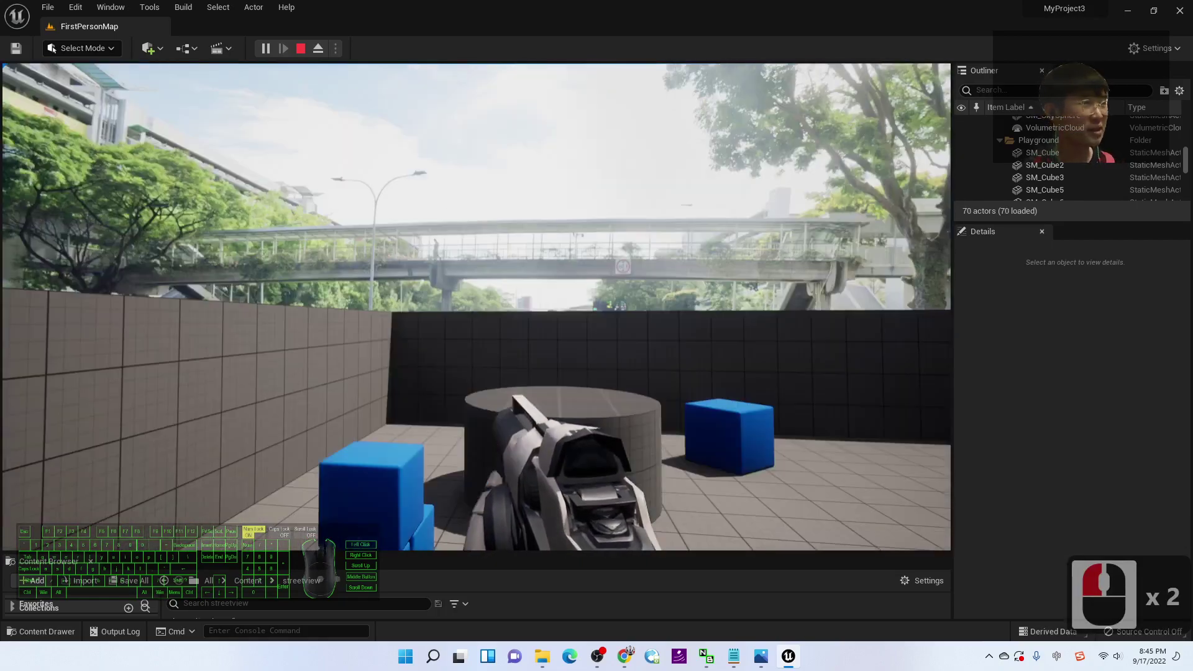
{"action": "key", "text": "w"}
{"action": "key", "text": "w"}
{"action": "key", "text": "w"}
{"action": "key", "text": "w"}
{"action": "key", "text": "w"}
{"action": "key", "text": "w"}
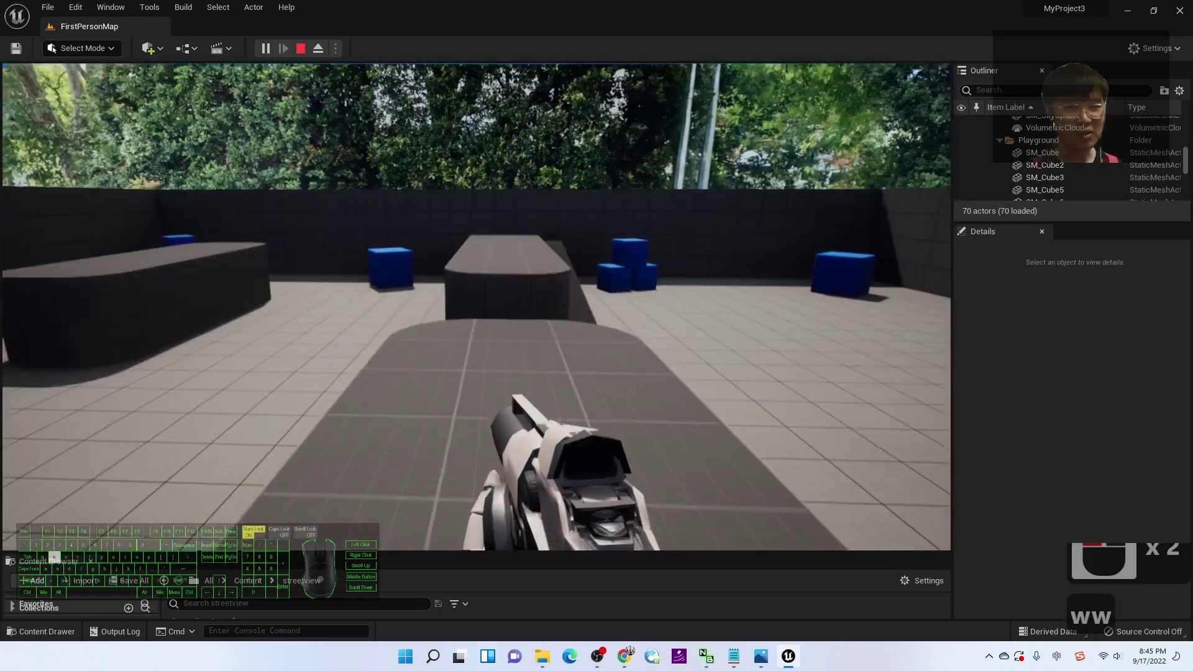
{"action": "key", "text": "w"}
{"action": "key", "text": "w"}
{"action": "key", "text": "w"}
{"action": "key", "text": "w"}
{"action": "key", "text": "w"}
{"action": "key", "text": "w"}
{"action": "key", "text": "w"}
{"action": "key", "text": "w"}
{"action": "key", "text": "w"}
{"action": "key", "text": "w"}
{"action": "key", "text": "w"}
{"action": "key", "text": "w"}
{"action": "key", "text": "w"}
{"action": "key", "text": "w"}
{"action": "key", "text": "w"}
{"action": "key", "text": "a"}
{"action": "key", "text": "d"}
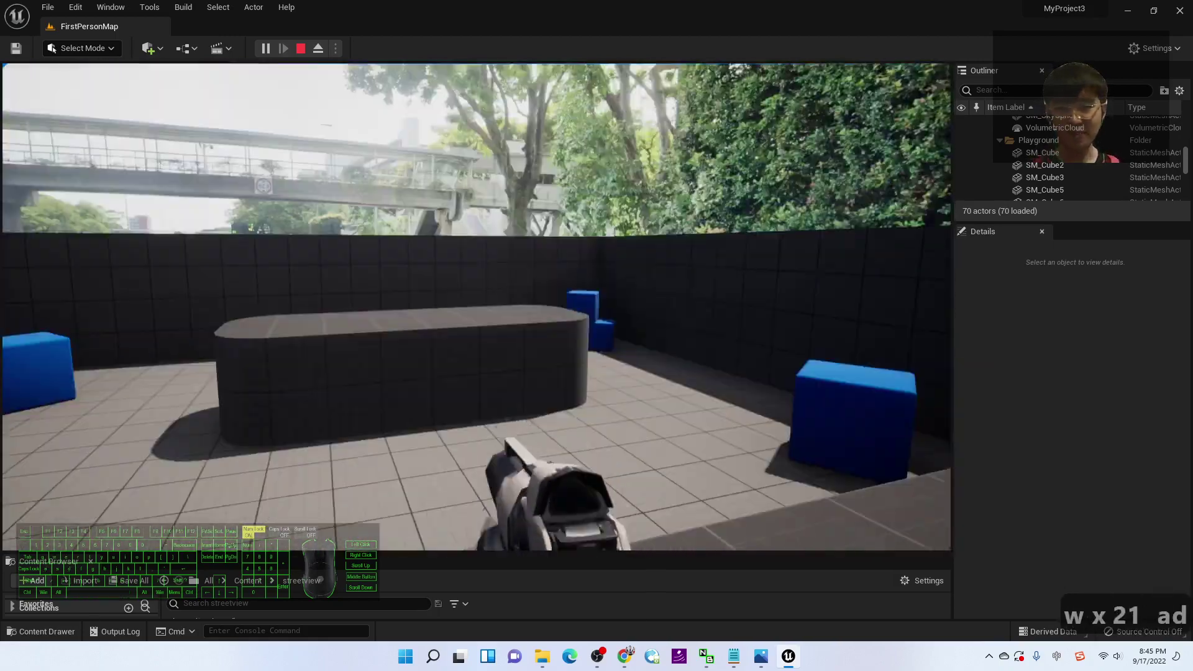
{"action": "key", "text": "Escape"}
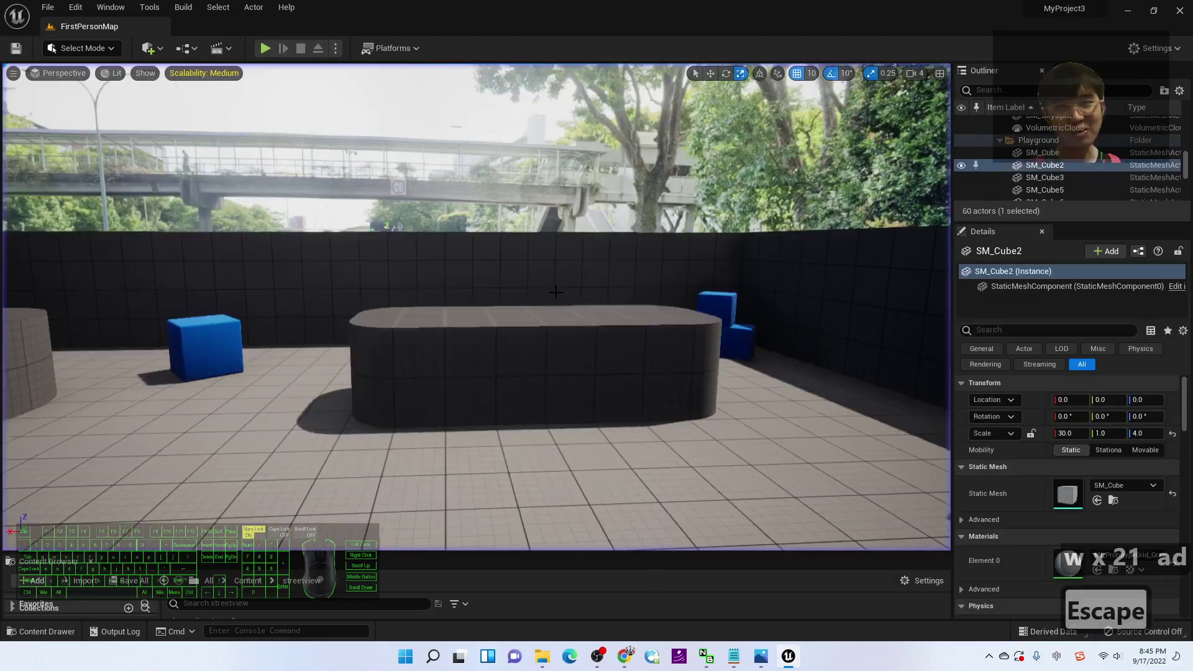
Step: Close the editor with Save Selected for the three unsaved assets, then bring notes.txt forward
{"action": "left_click", "coordinate": [1177, 12]}
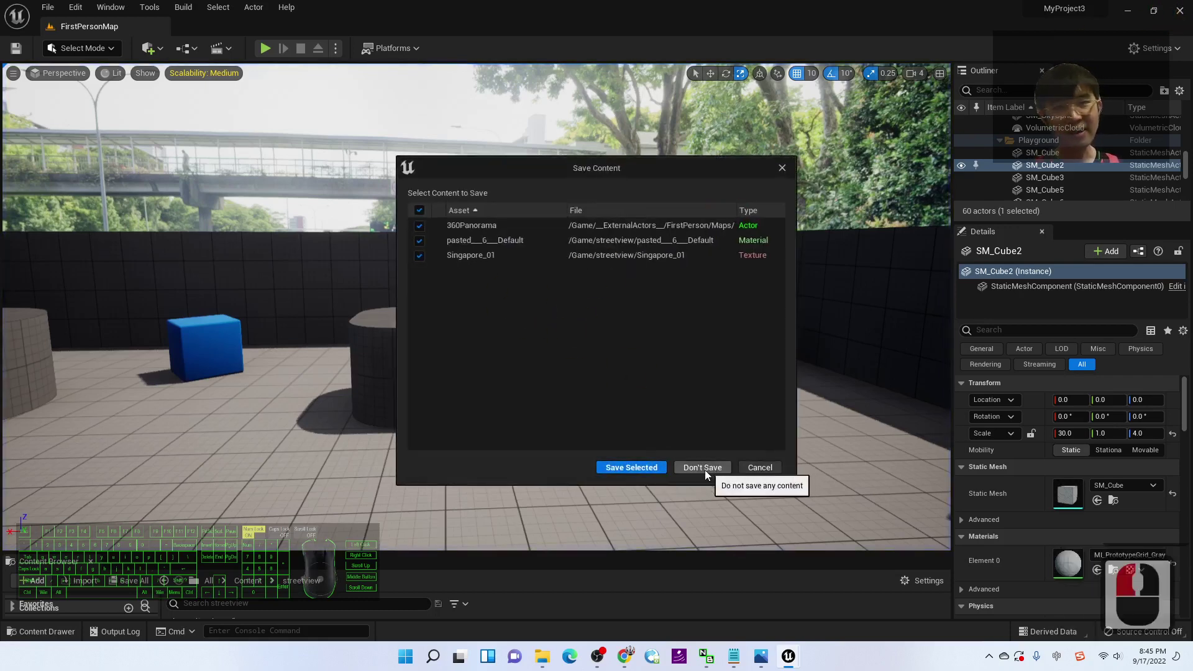
{"action": "left_click", "coordinate": [651, 471]}
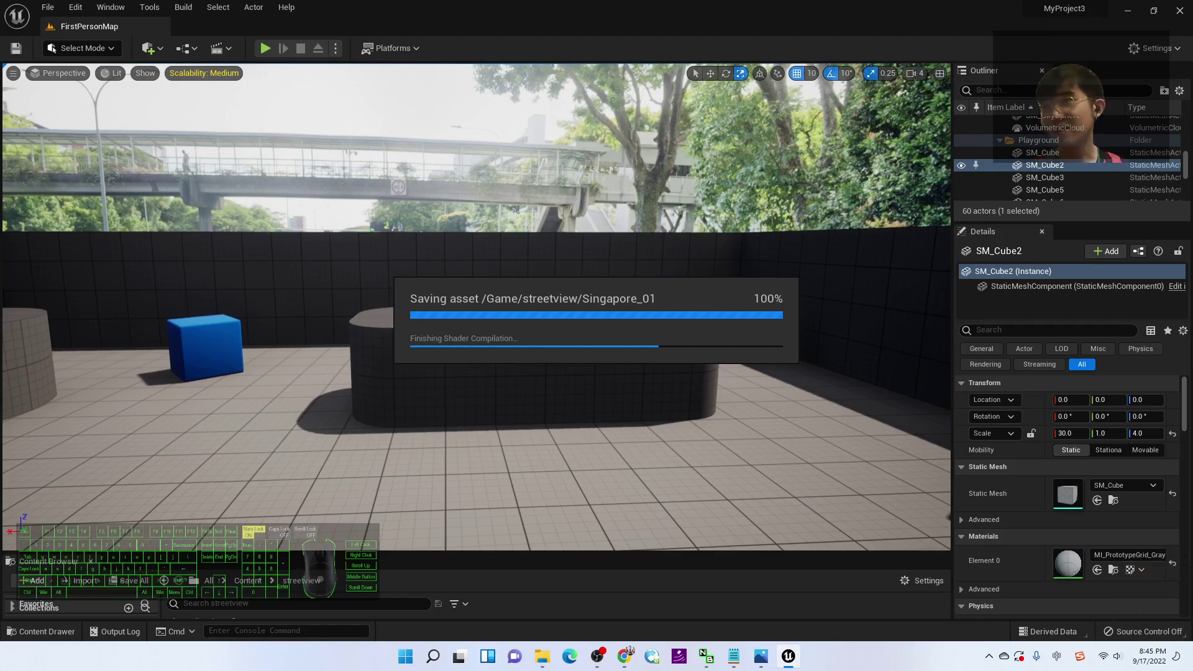
{"action": "key", "text": "alt+Tab"}
{"action": "left_click_drag", "start_coordinate": [583, 138], "coordinate": [602, 155]}
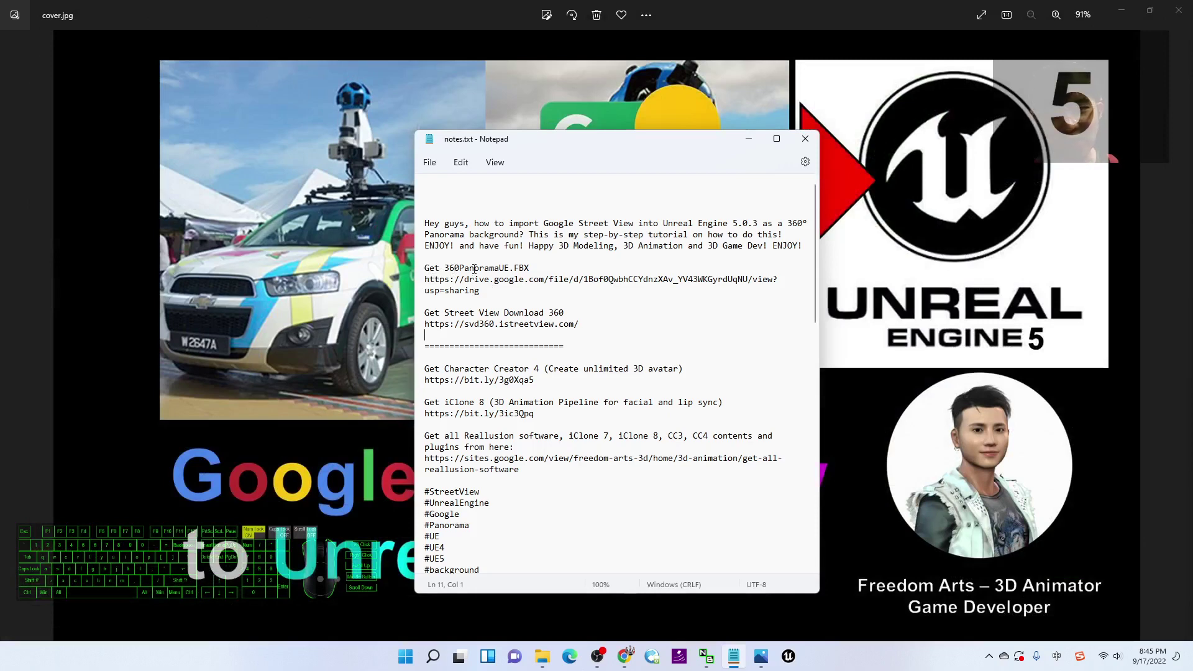
Step: Select the FBX name and Google Drive link, close Notepad, and resize the cover image window
{"action": "left_click_drag", "start_coordinate": [500, 268], "coordinate": [520, 271]}
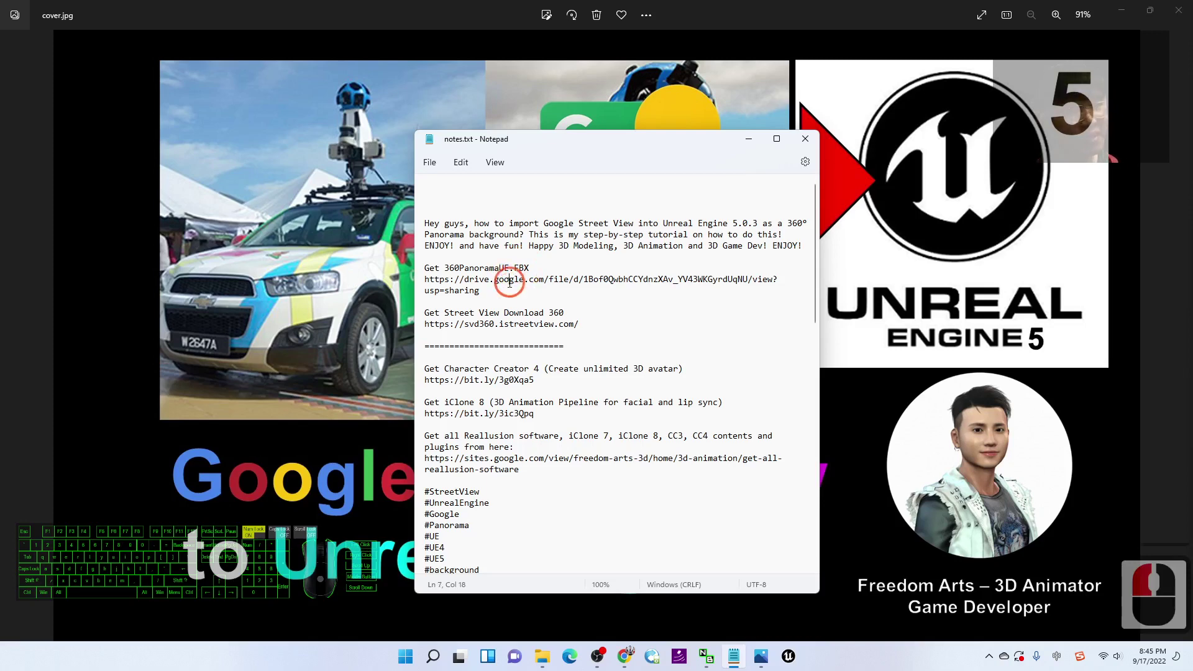
{"action": "triple_click", "coordinate": [491, 279]}
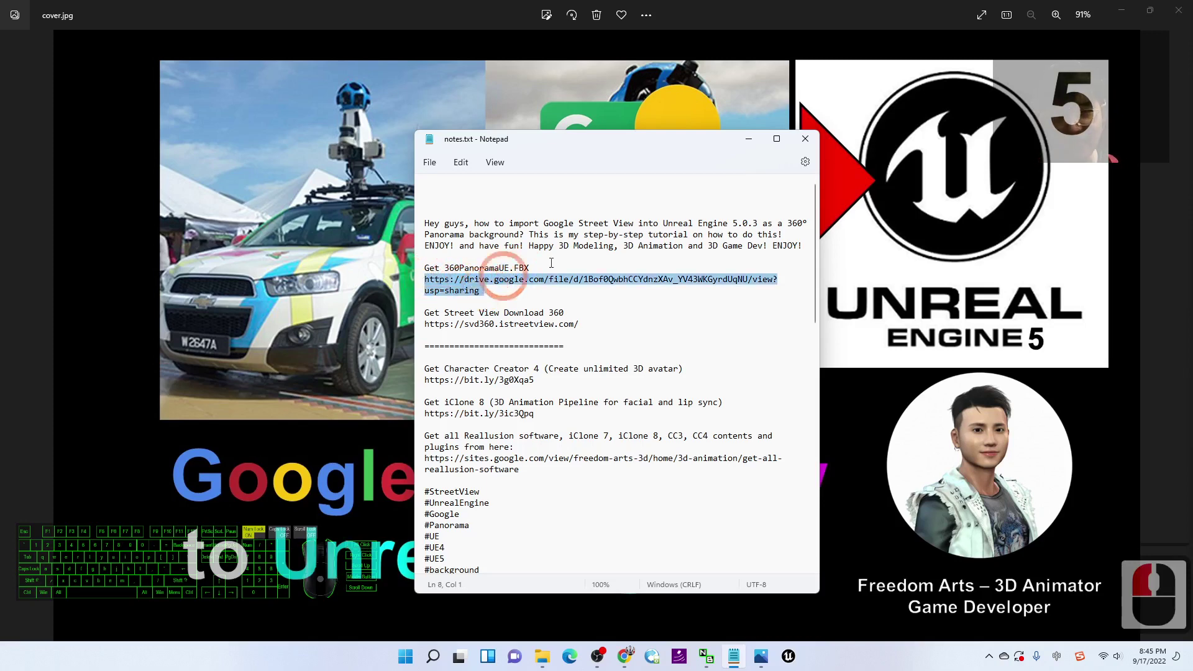
{"action": "left_click_drag", "start_coordinate": [627, 132], "coordinate": [358, 132]}
{"action": "left_click", "coordinate": [534, 138]}
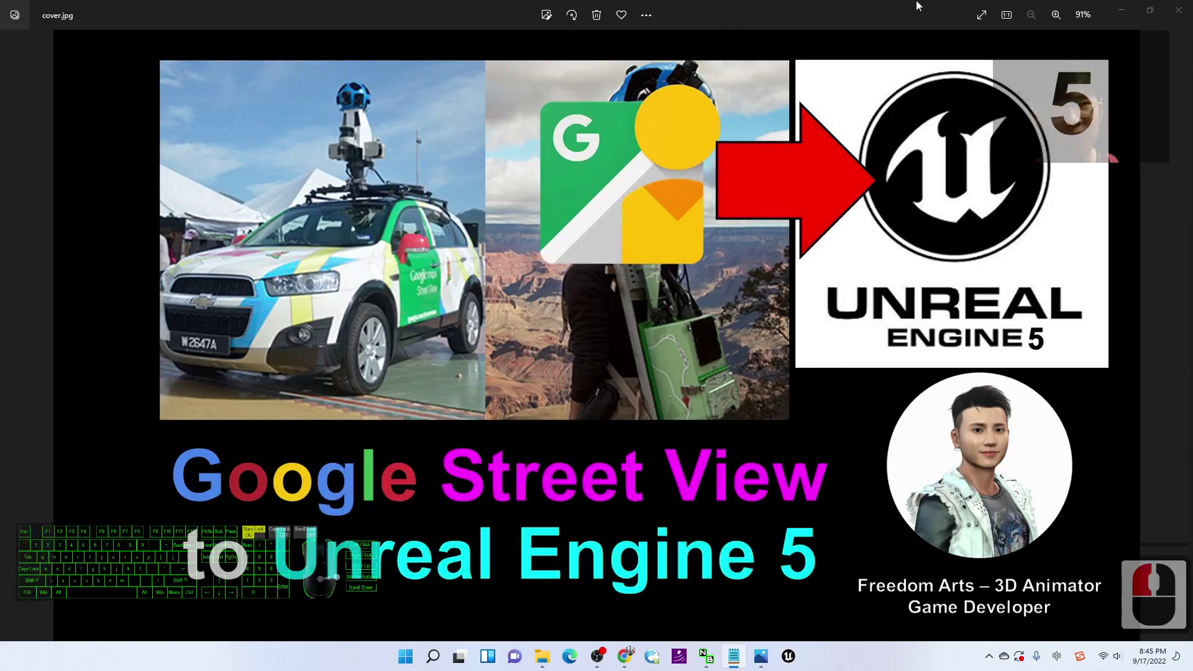
{"action": "left_click_drag", "start_coordinate": [836, 9], "coordinate": [701, 5]}
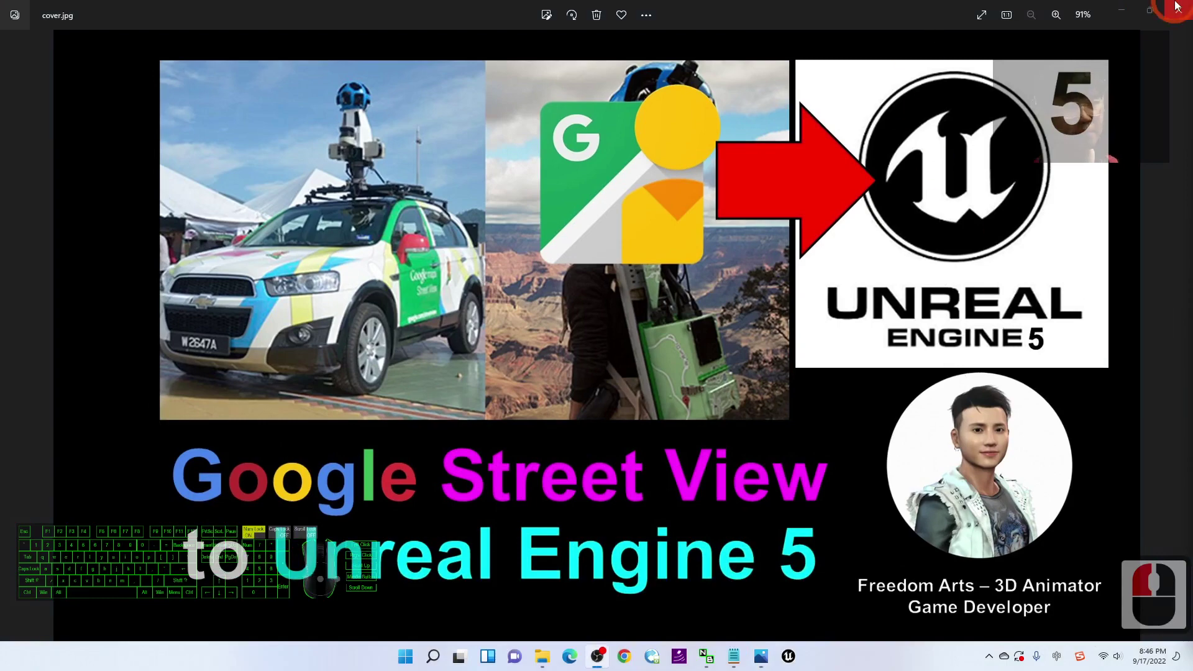
Step: Reopen notes.txt, select the Street View Download 360 heading and web address, then move Notepad off screen
{"action": "left_click", "coordinate": [1122, 10]}
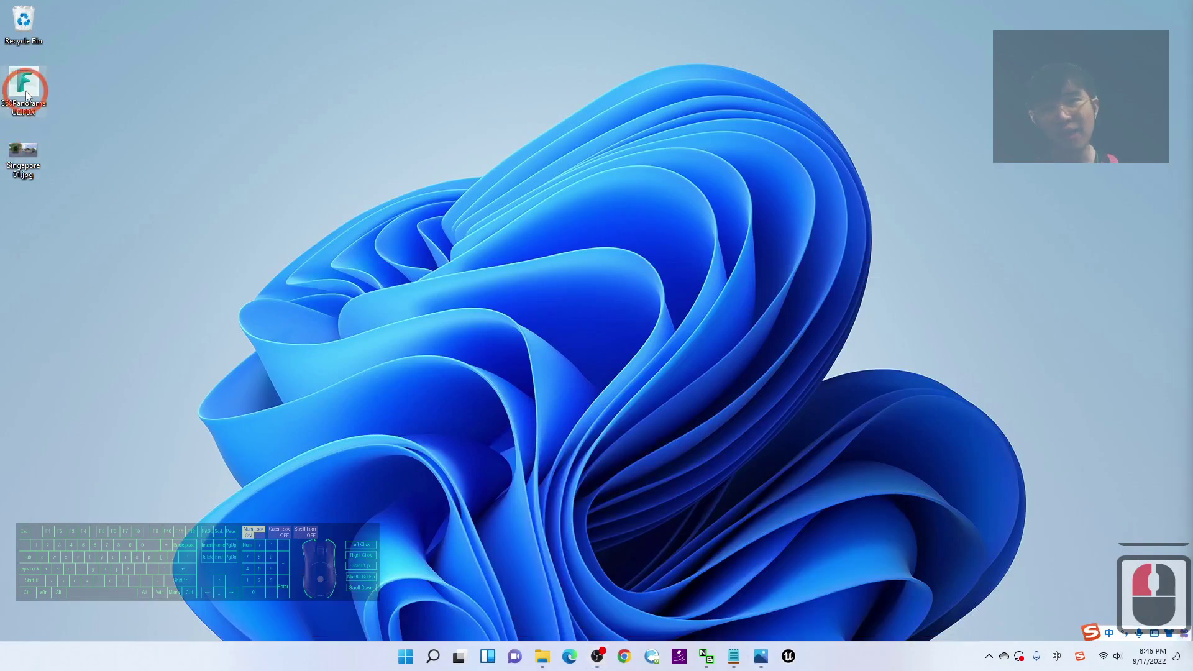
{"action": "double_click", "coordinate": [44, 111]}
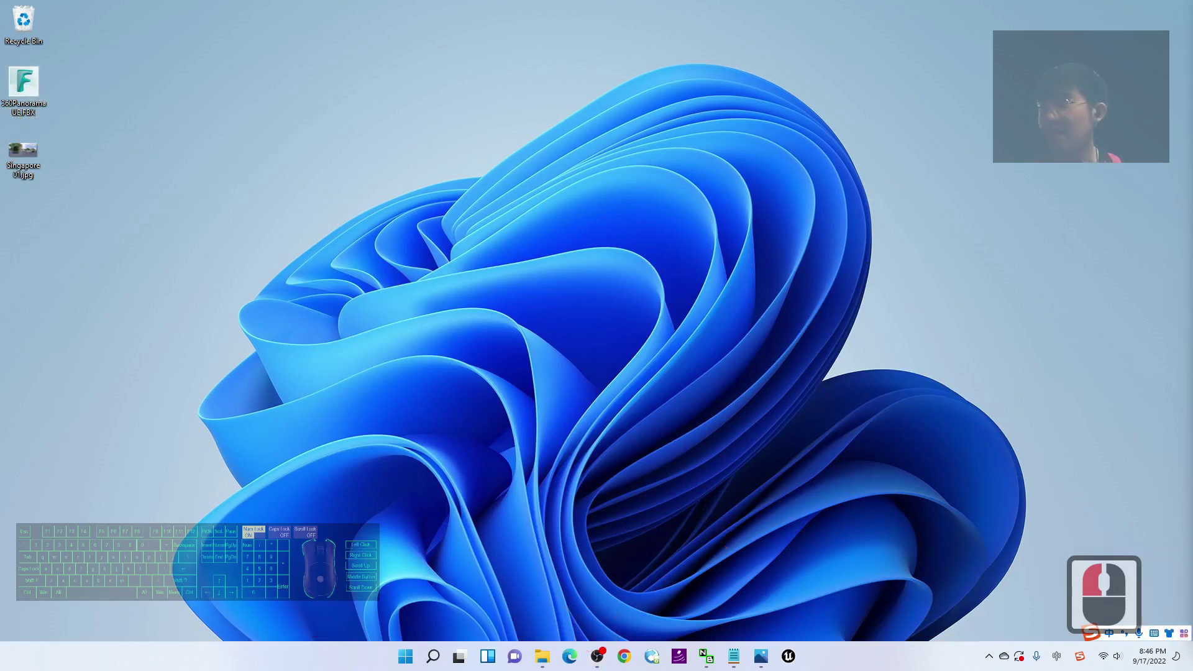
{"action": "left_click", "coordinate": [734, 656]}
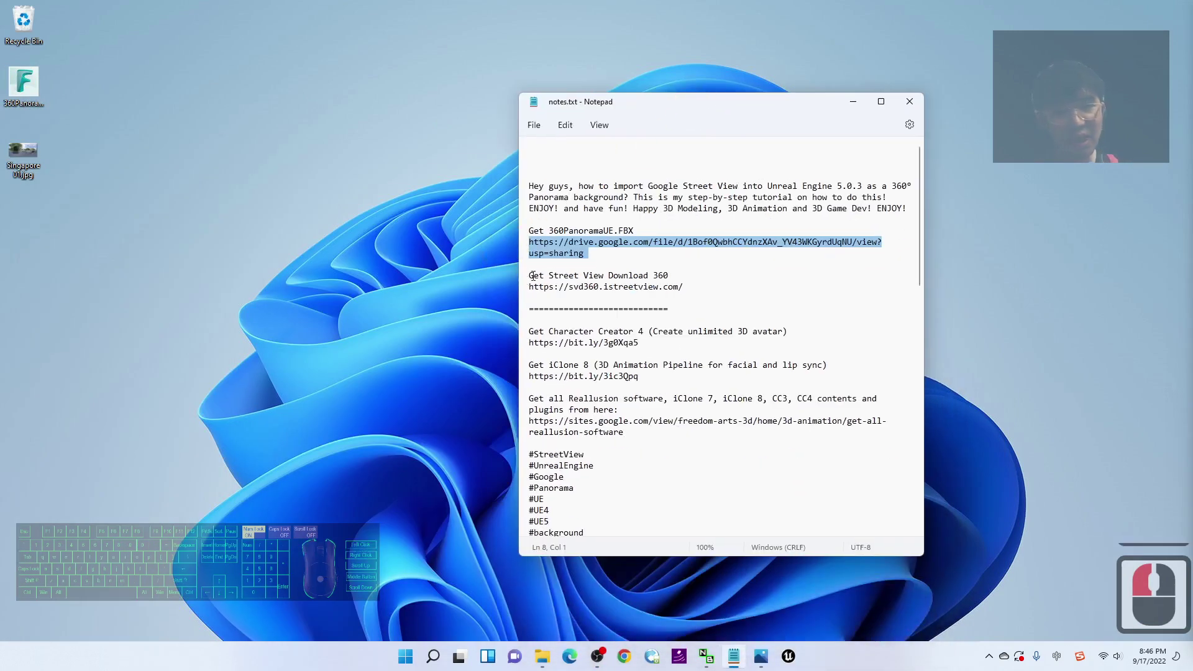
{"action": "left_click_drag", "start_coordinate": [556, 276], "coordinate": [549, 286]}
{"action": "left_click", "coordinate": [682, 283]}
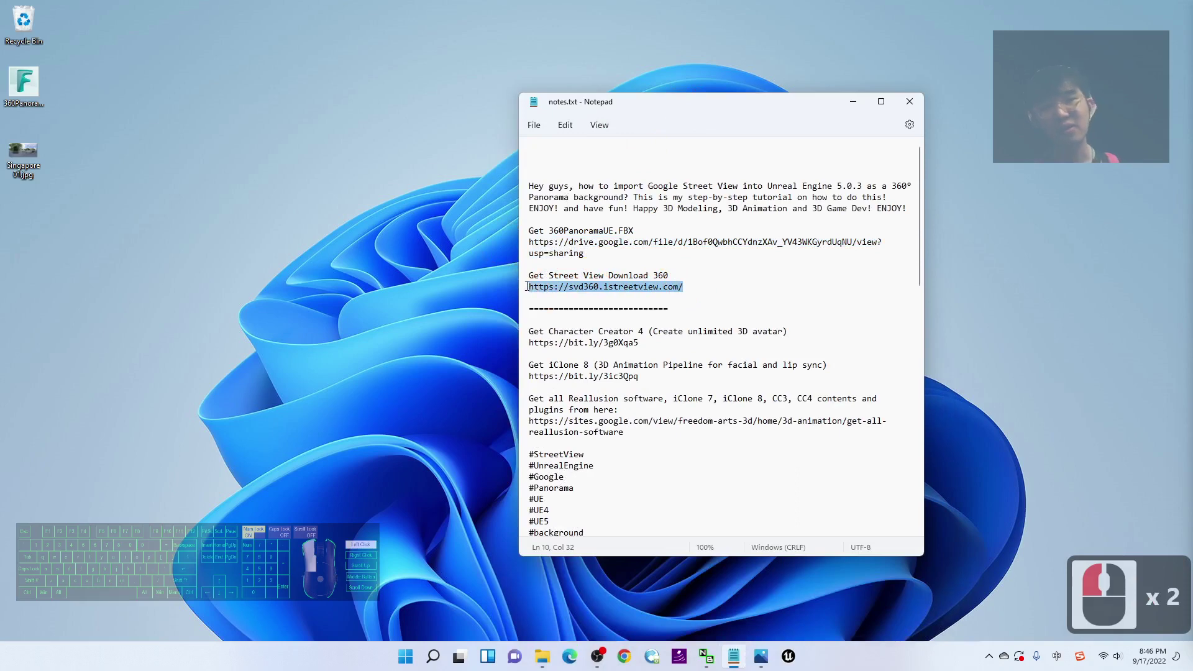
{"action": "left_click_drag", "start_coordinate": [694, 286], "coordinate": [525, 285]}
{"action": "left_click", "coordinate": [555, 287]}
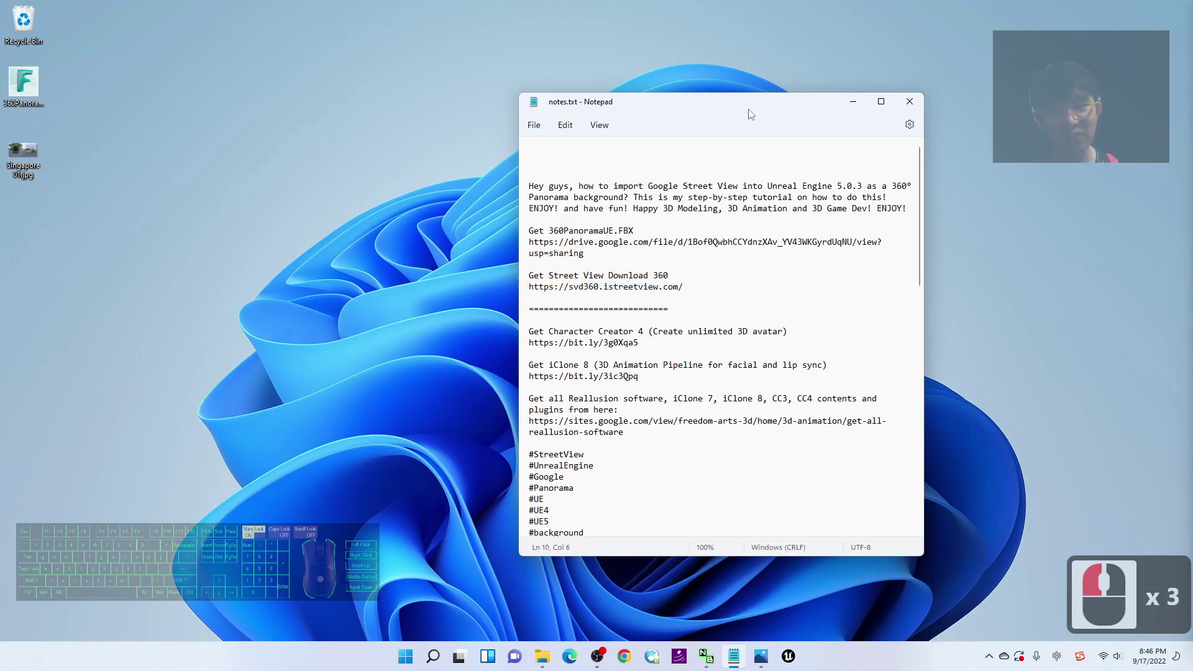
{"action": "left_click_drag", "start_coordinate": [754, 110], "coordinate": [0, 93]}
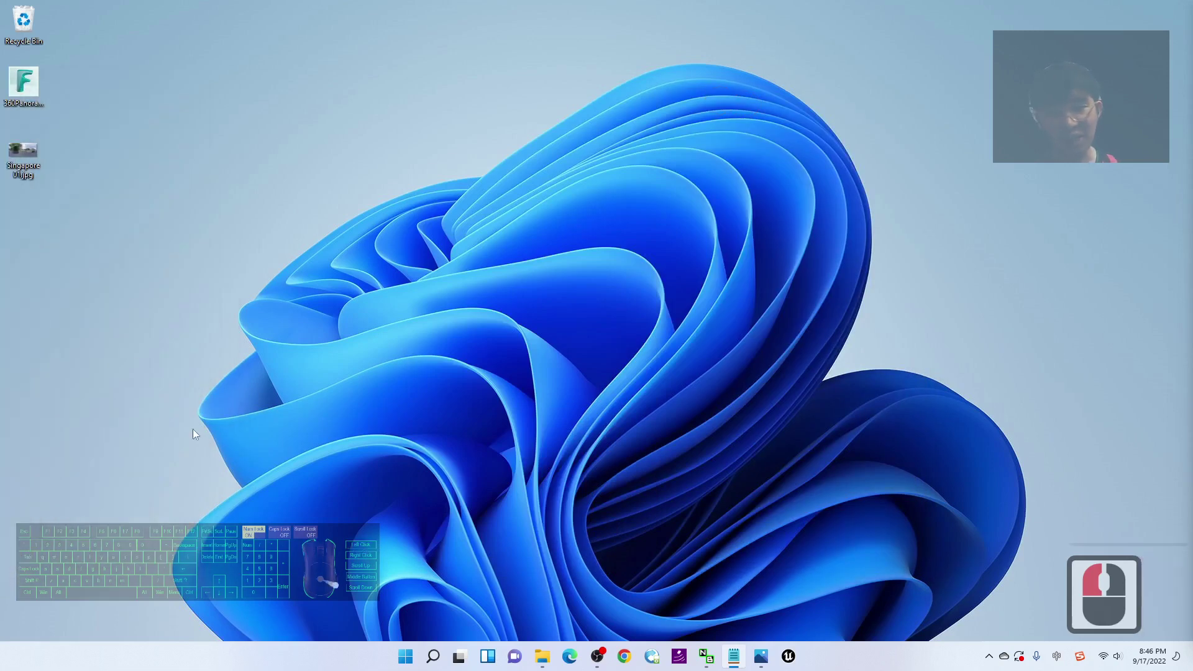
Step: Search the Start menu for 'stree' and launch Street View Download 360 from the best match
{"action": "left_click", "coordinate": [406, 657]}
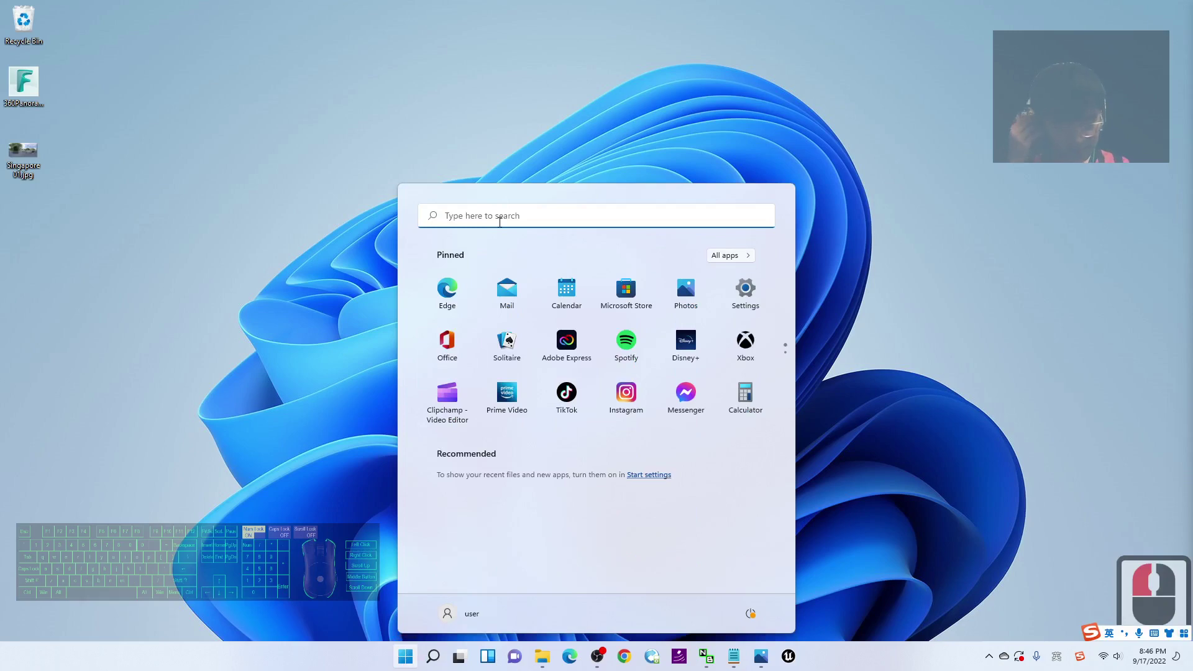
{"action": "type", "text": "stre"}
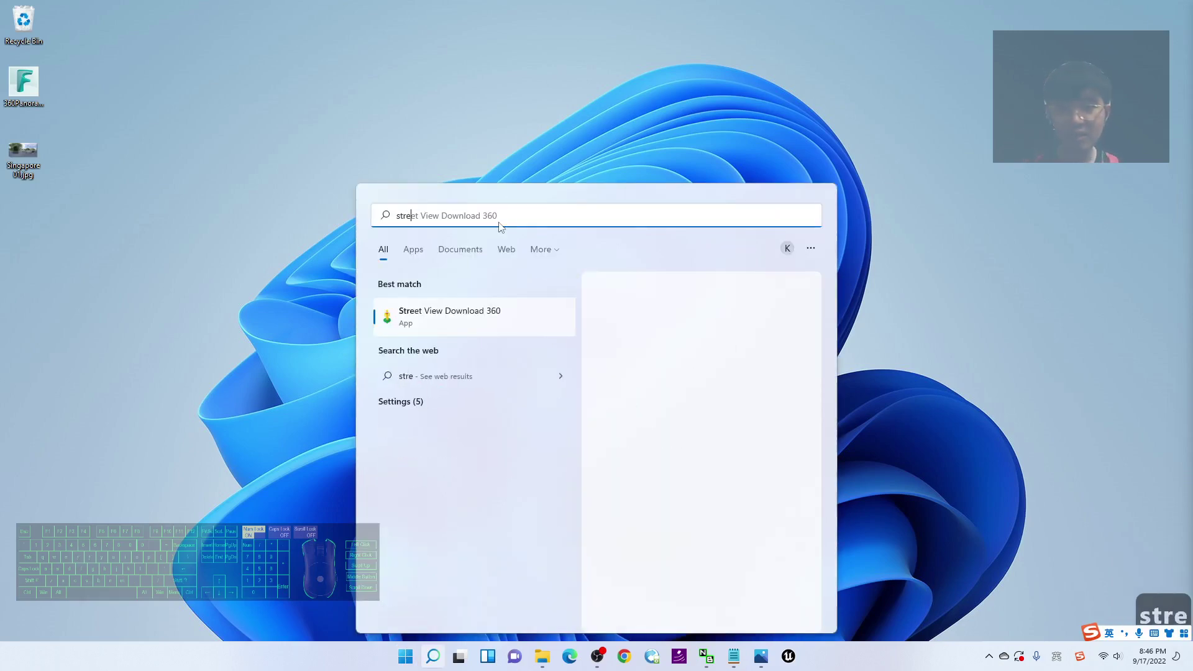
{"action": "type", "text": "ent"}
{"action": "key", "text": "BackSpace"}
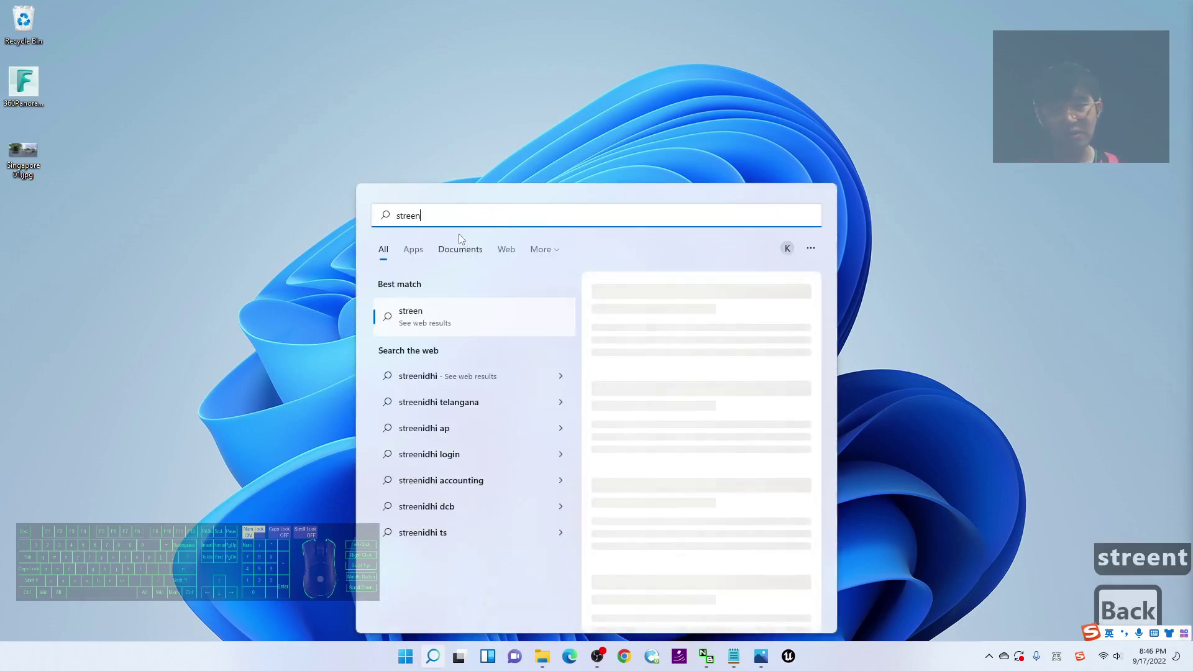
{"action": "key", "text": "BackSpace"}
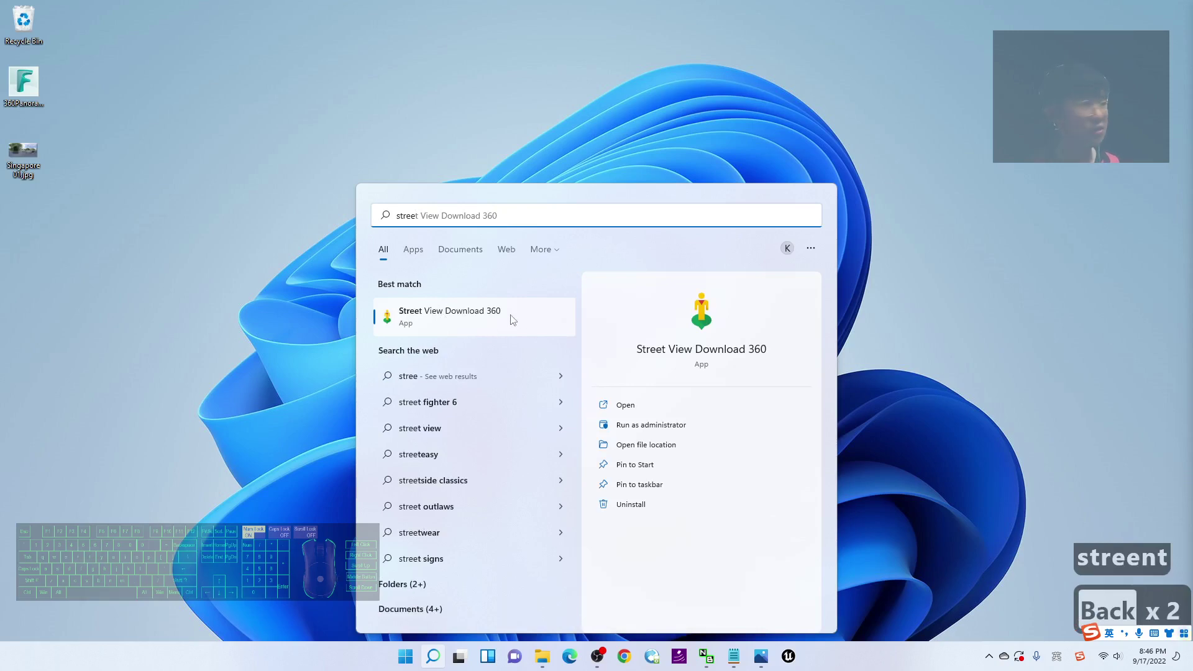
{"action": "left_click", "coordinate": [462, 325]}
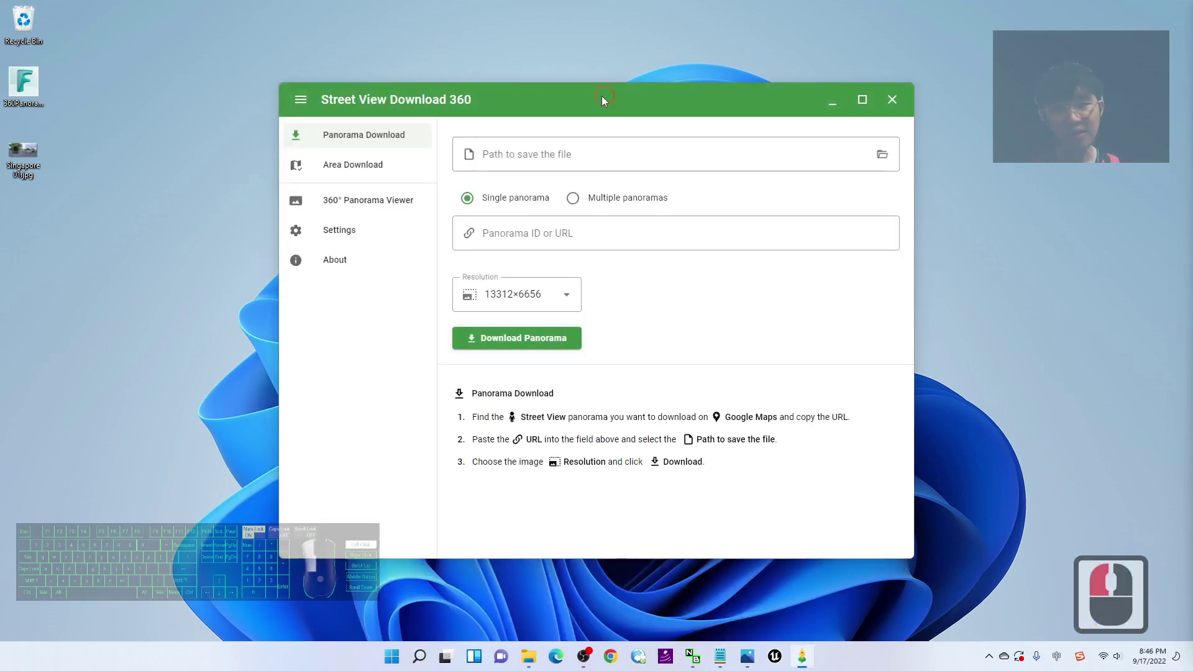
Step: Move the downloader left and open a new Chrome window with the first profile beside it
{"action": "left_click_drag", "start_coordinate": [602, 96], "coordinate": [499, 95]}
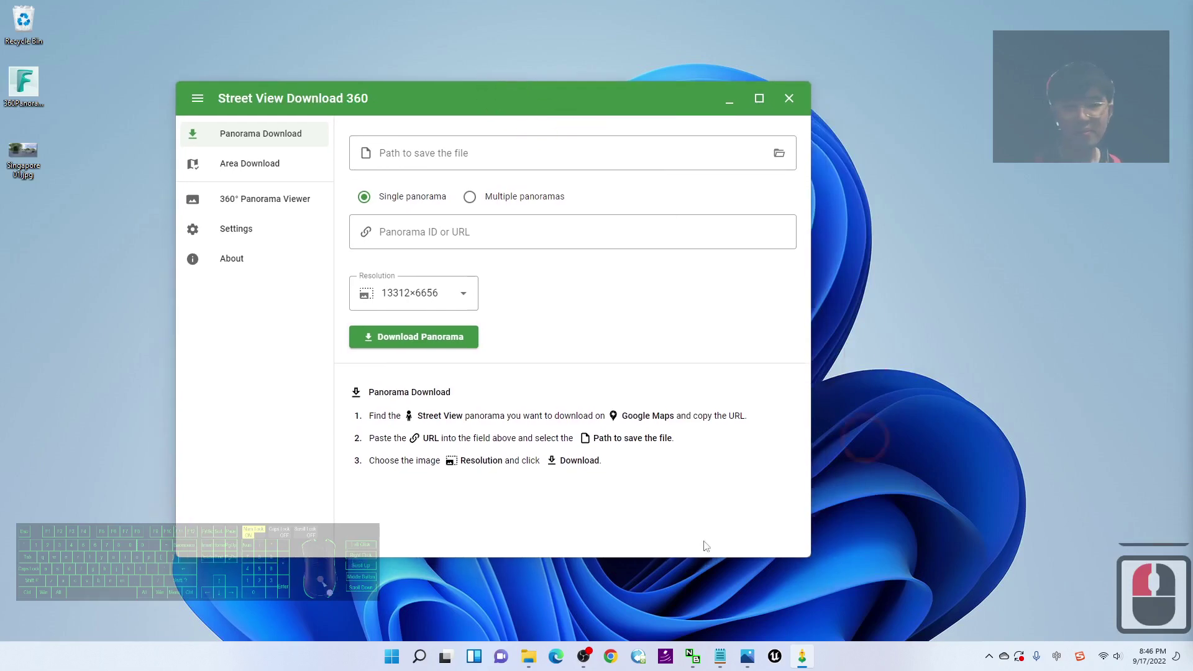
{"action": "right_click", "coordinate": [609, 663]}
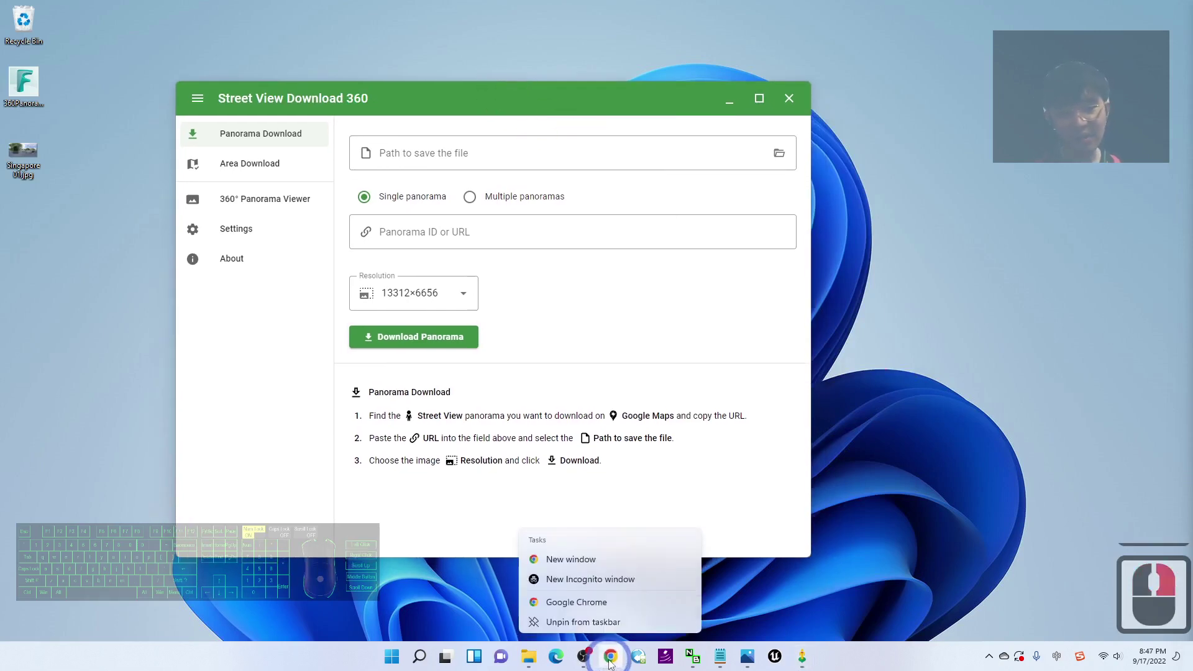
{"action": "left_click", "coordinate": [588, 602]}
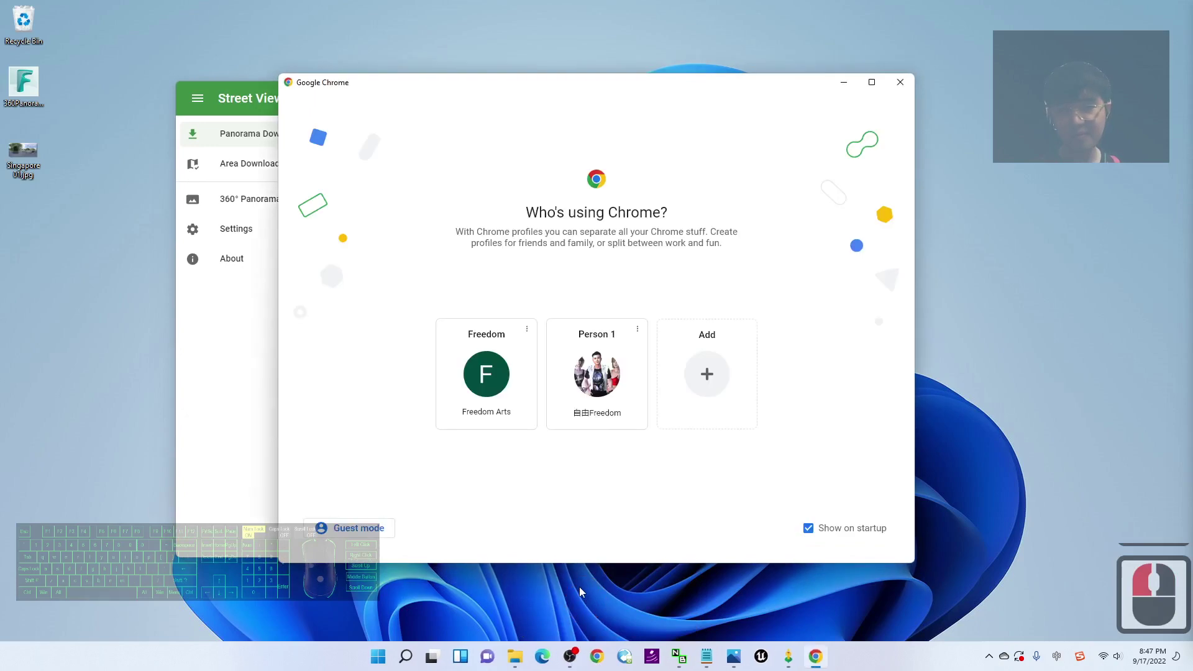
{"action": "left_click", "coordinate": [485, 371]}
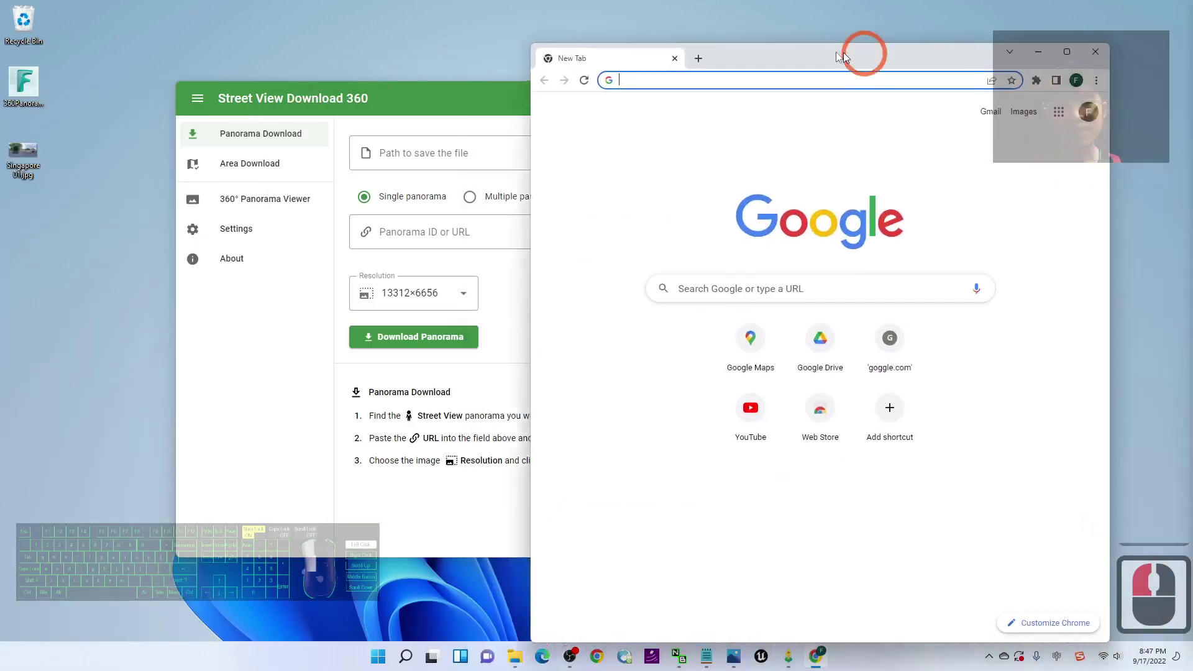
{"action": "left_click_drag", "start_coordinate": [844, 53], "coordinate": [805, 49]}
Step: Load maps.google.com in the new Chrome tab
{"action": "left_click", "coordinate": [778, 75]}
{"action": "type", "text": "mpa"}
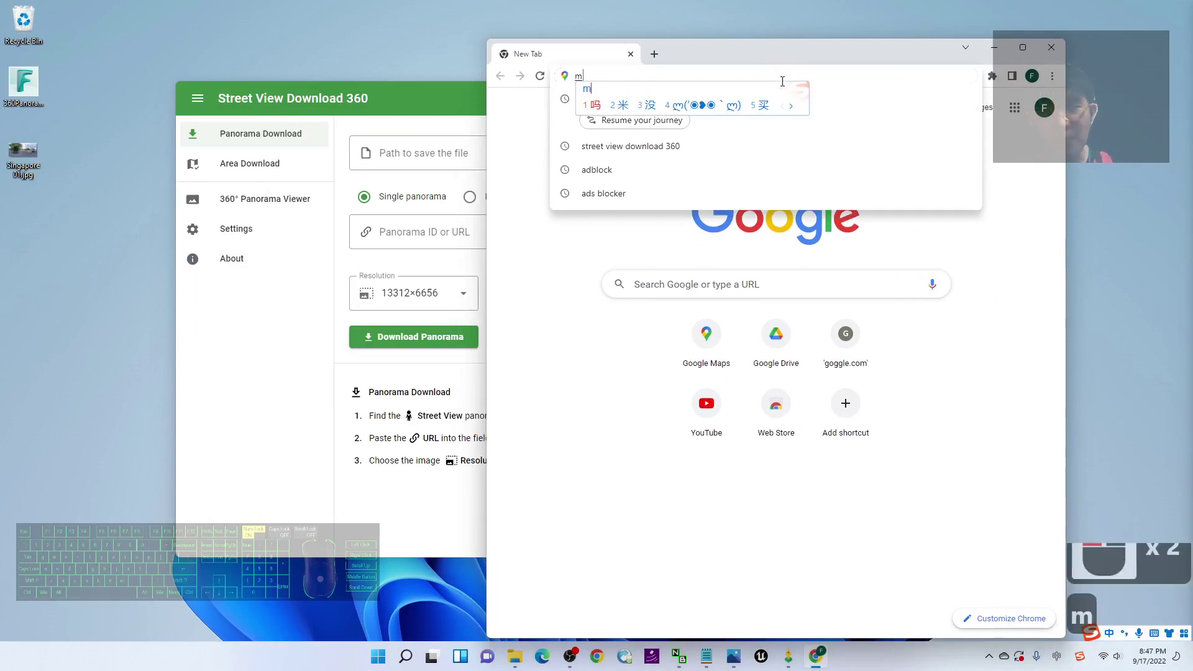
{"action": "key", "text": "BackSpace"}
{"action": "key", "text": "BackSpace"}
{"action": "key", "text": "BackSpace"}
{"action": "key", "text": "shift"}
{"action": "type", "text": "maps.google."}
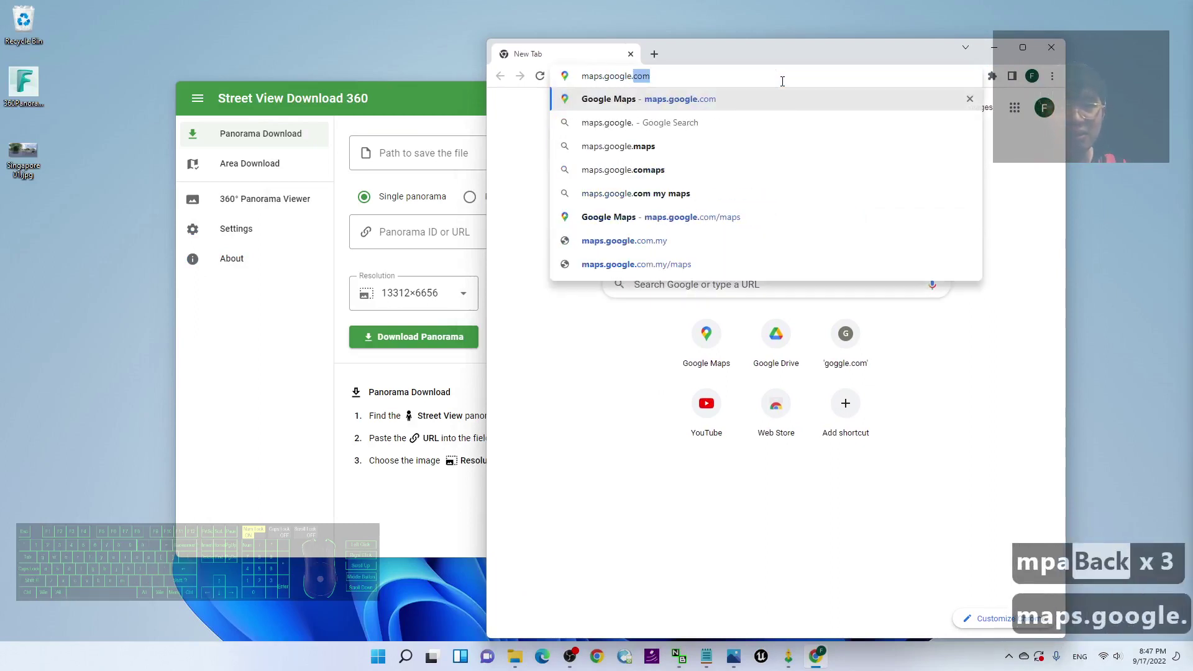
{"action": "type", "text": "com"}
{"action": "key", "text": "Return"}
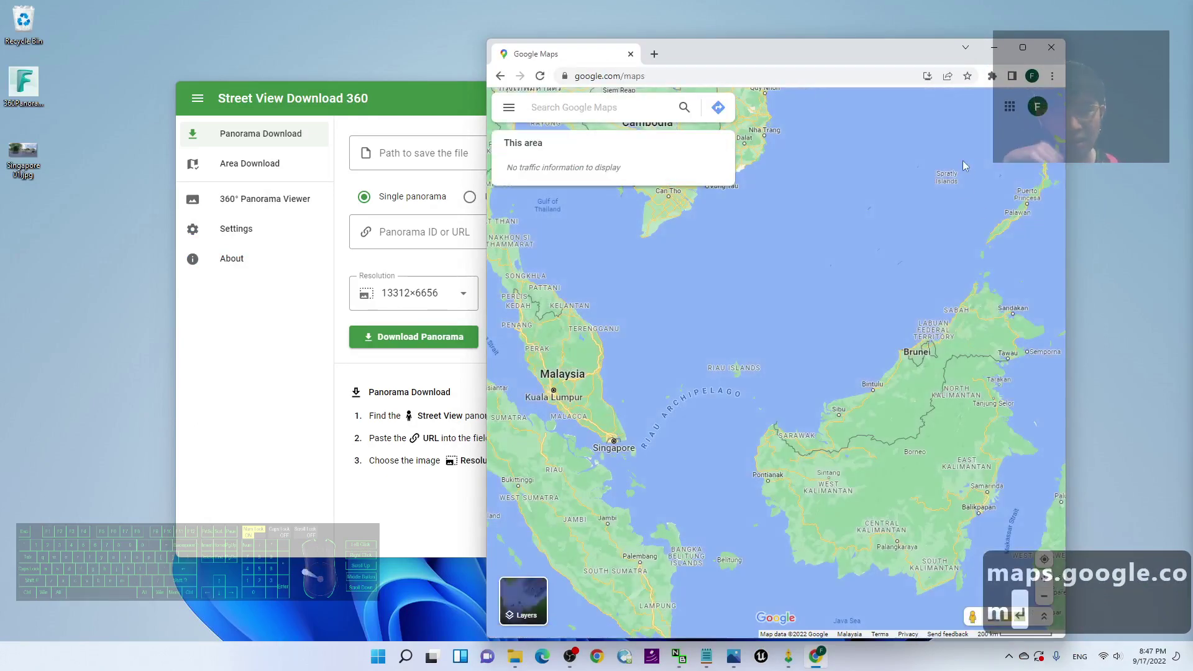
Step: Zoom into Singapore, drop a pin on Neil Rd and open its Street View panorama
{"action": "scroll", "coordinate": [778, 399], "scroll_direction": "up", "scroll_amount": 12}
{"action": "scroll", "coordinate": [675, 450], "scroll_direction": "up", "scroll_amount": 11}
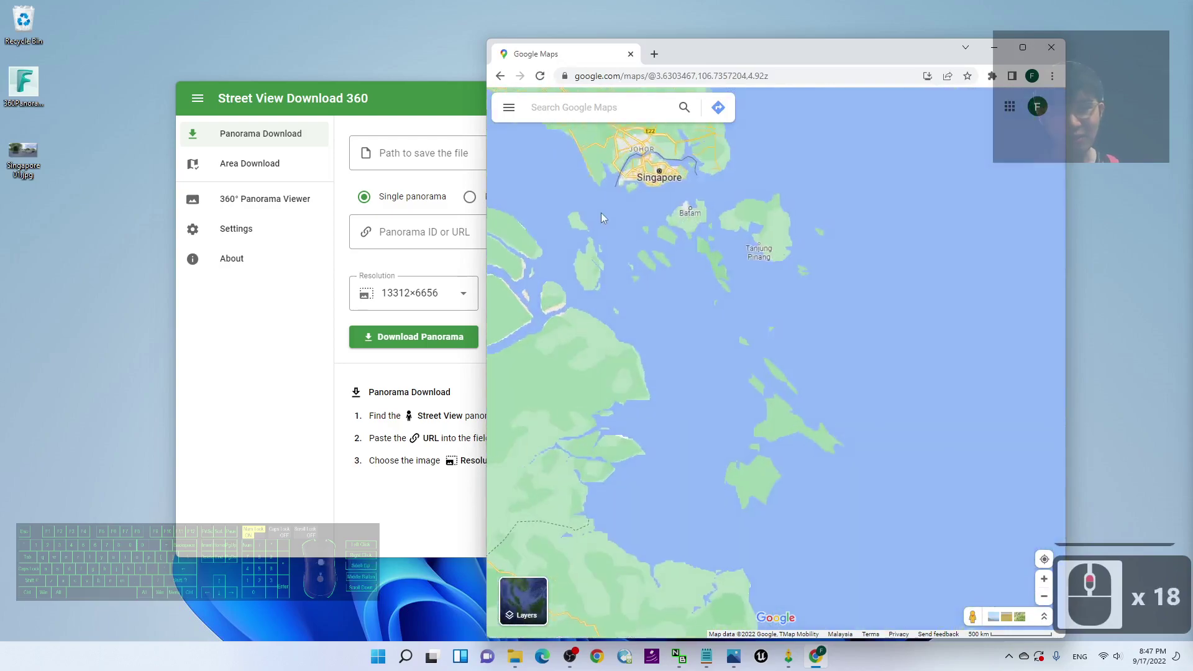
{"action": "scroll", "coordinate": [709, 214], "scroll_direction": "up", "scroll_amount": 10}
{"action": "left_click_drag", "start_coordinate": [777, 448], "coordinate": [687, 360]}
{"action": "scroll", "coordinate": [765, 352], "scroll_direction": "up", "scroll_amount": 17}
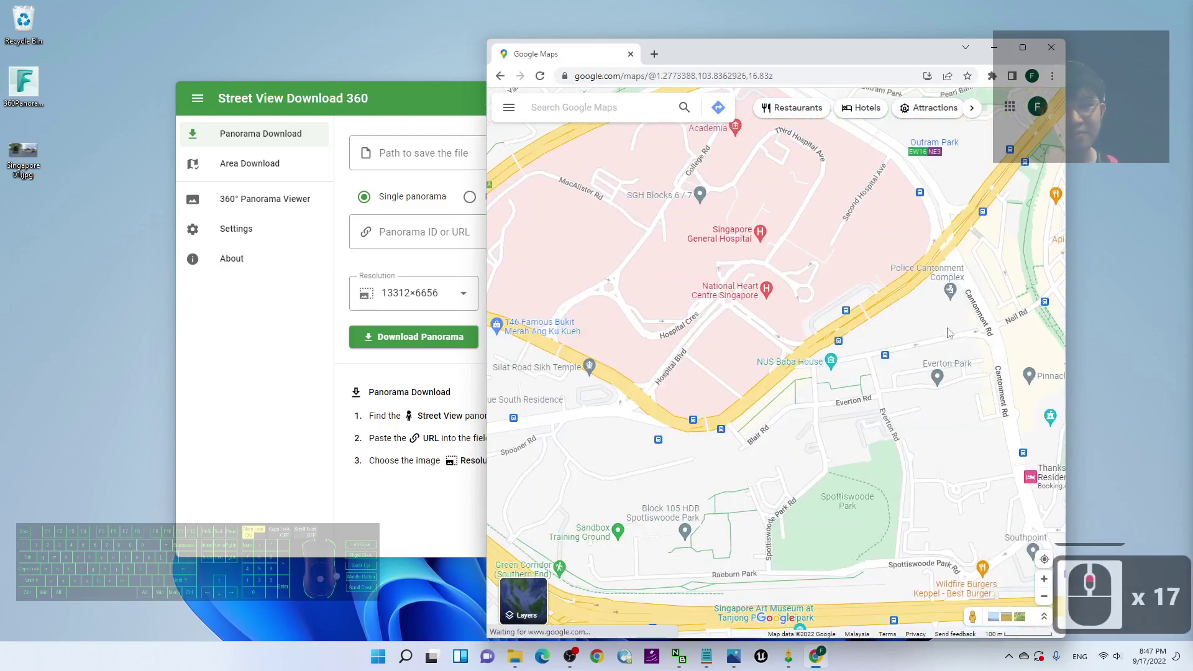
{"action": "scroll", "coordinate": [765, 329], "scroll_direction": "up", "scroll_amount": 6}
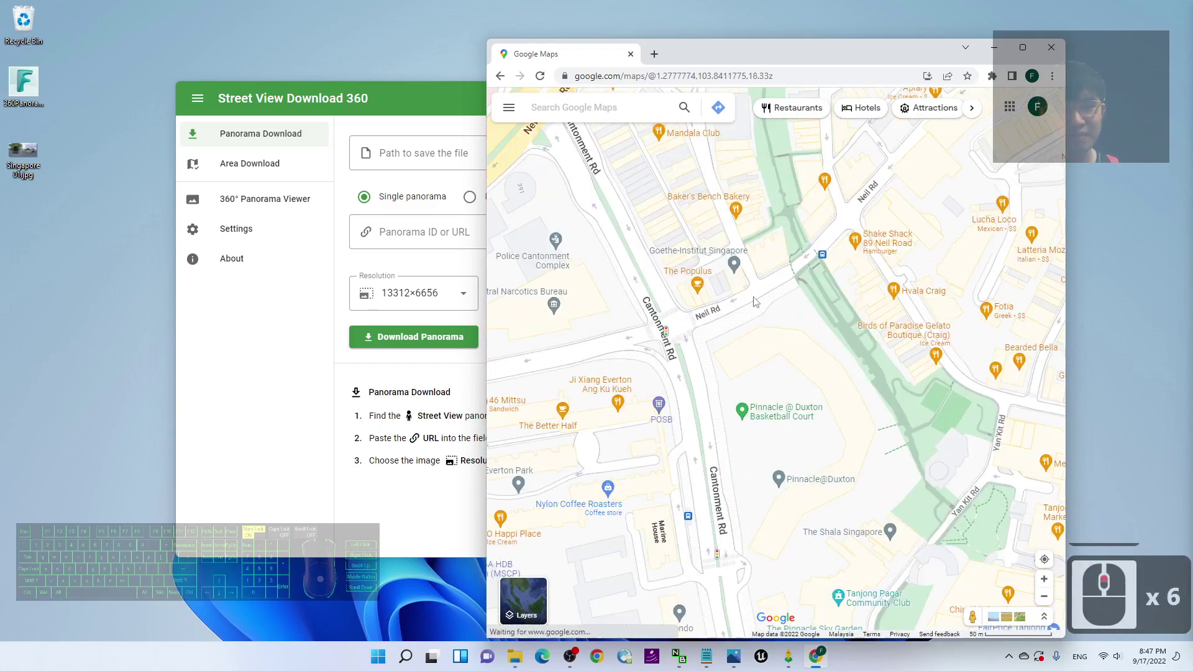
{"action": "left_click", "coordinate": [735, 303]}
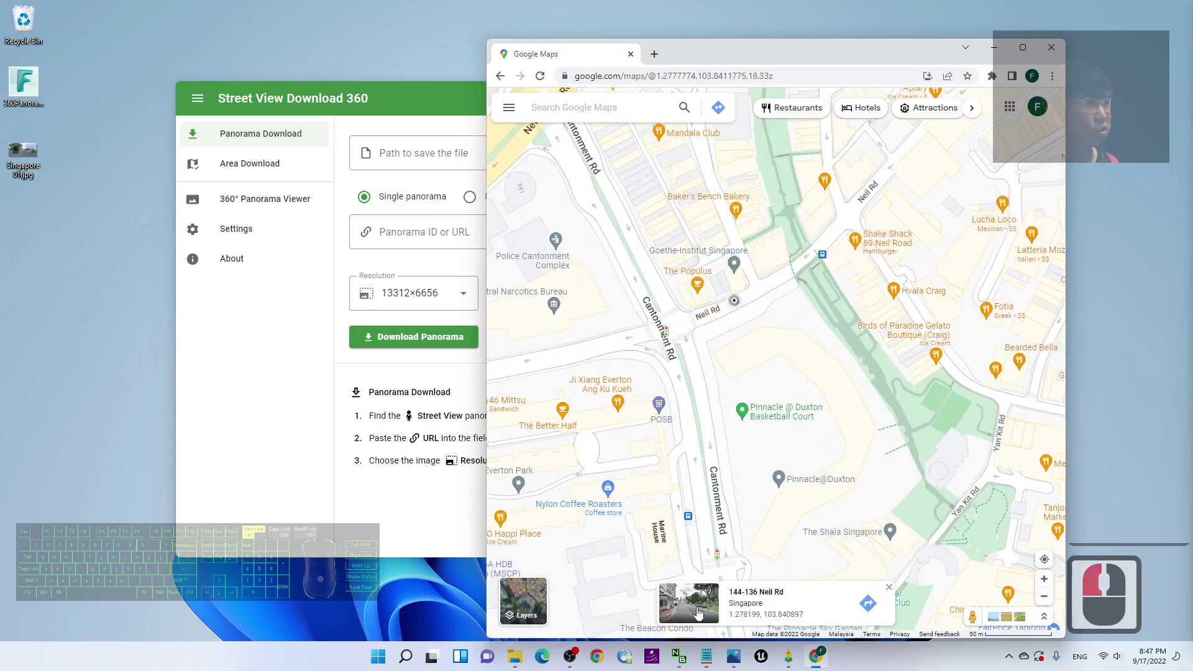
{"action": "left_click", "coordinate": [682, 611]}
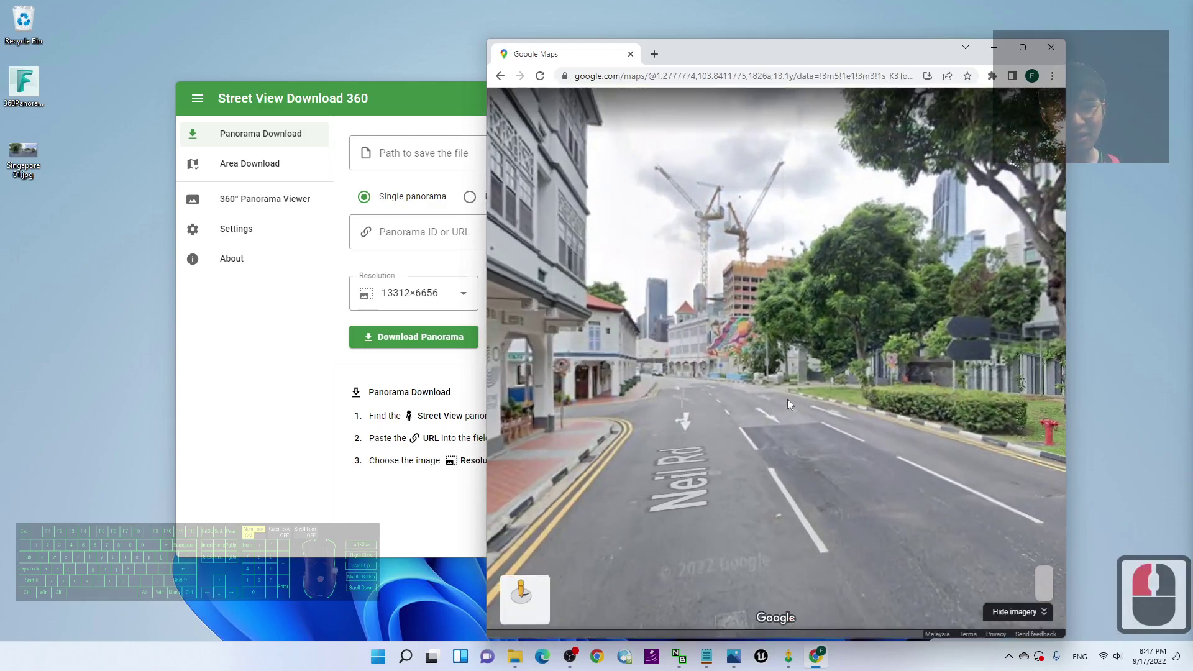
{"action": "left_click", "coordinate": [879, 418]}
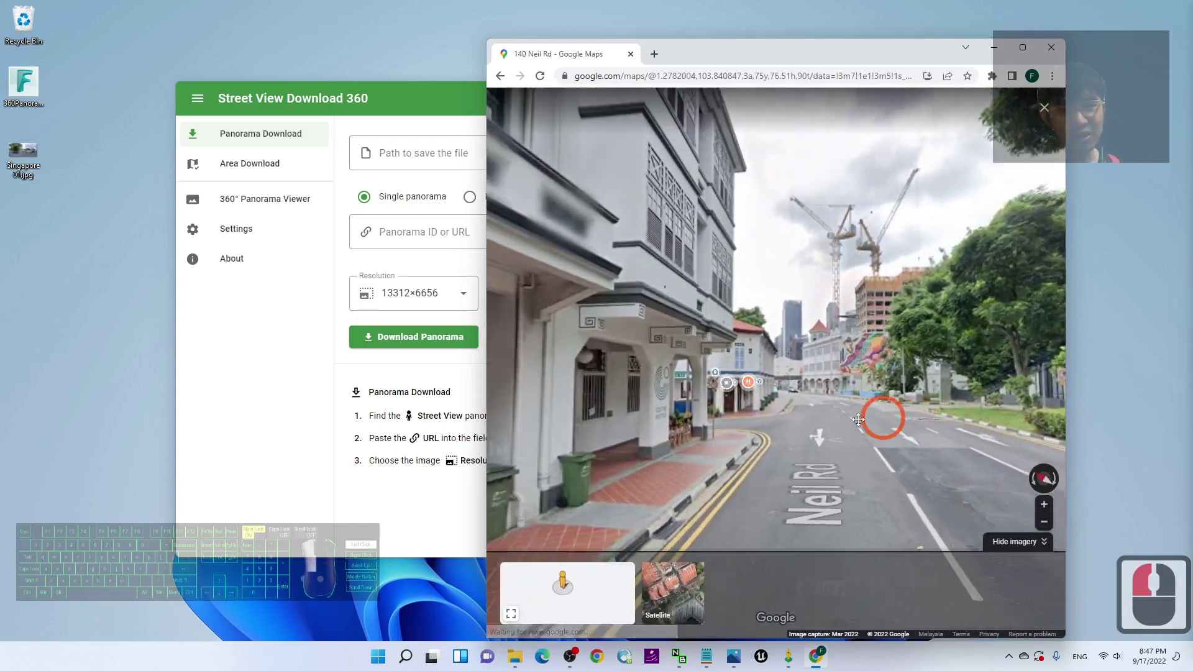
{"action": "left_click_drag", "start_coordinate": [826, 354], "coordinate": [643, 206]}
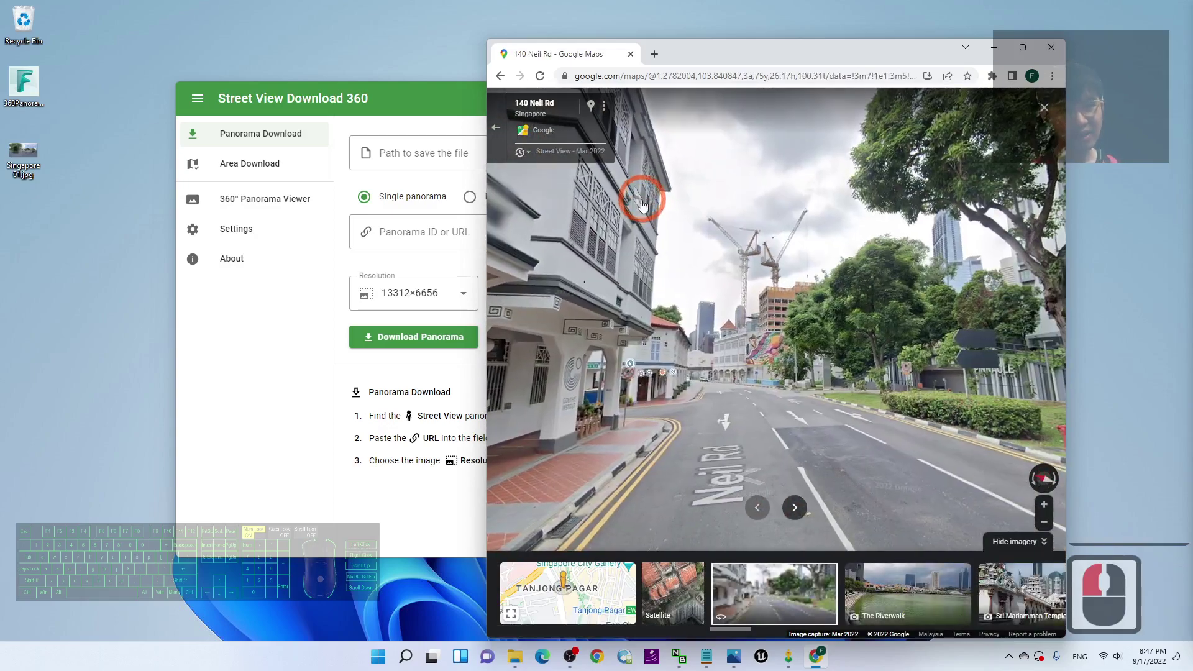
{"action": "left_click", "coordinate": [740, 408]}
{"action": "left_click_drag", "start_coordinate": [1011, 435], "coordinate": [715, 348]}
{"action": "left_click", "coordinate": [668, 415]}
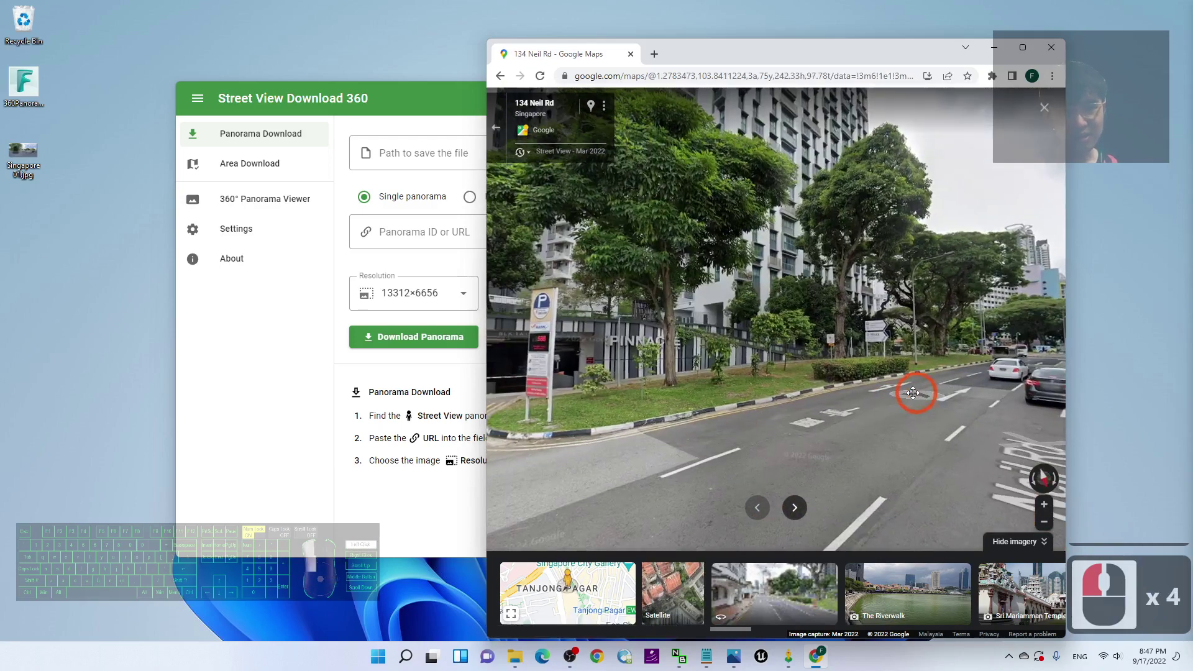
{"action": "left_click_drag", "start_coordinate": [917, 394], "coordinate": [825, 392]}
Step: Copy the Street View page URL and switch back to the downloader
{"action": "left_click", "coordinate": [723, 76]}
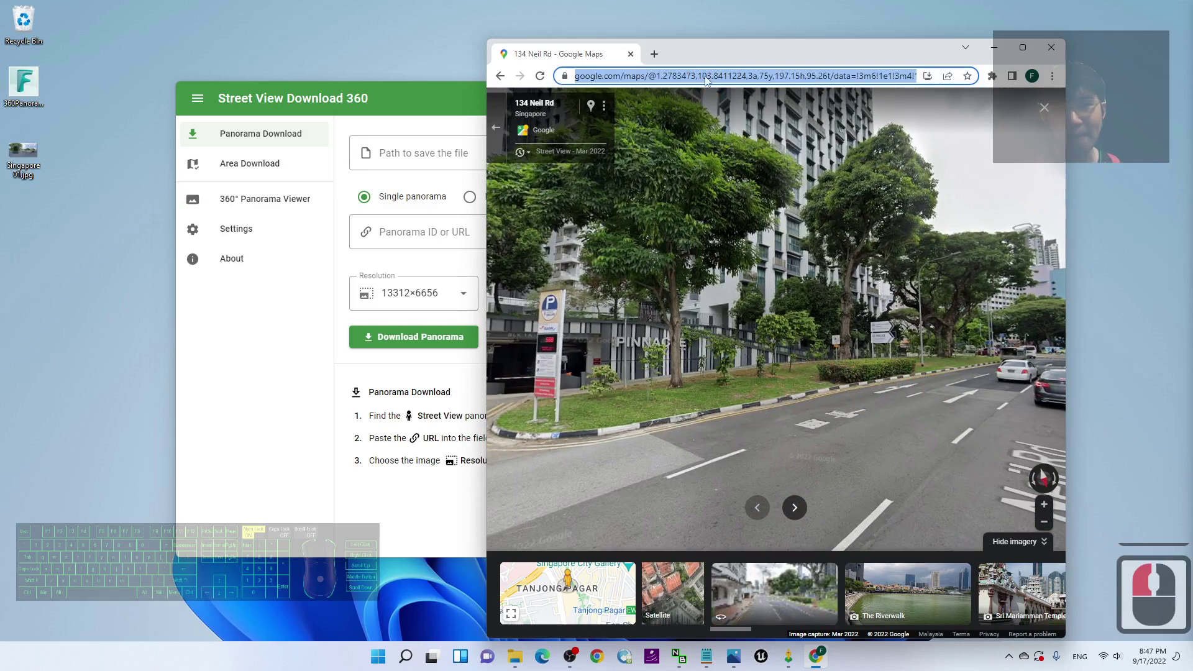
{"action": "right_click", "coordinate": [706, 78]}
{"action": "left_click", "coordinate": [737, 148]}
{"action": "left_click", "coordinate": [401, 108]}
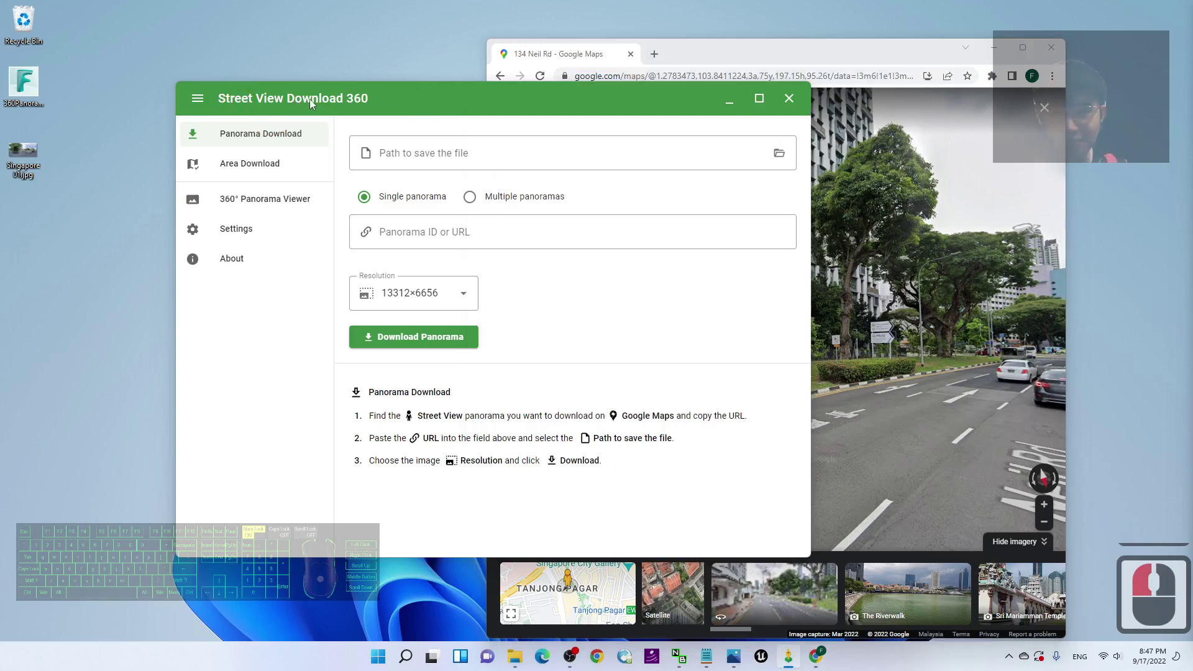
Step: Paste the Neil Rd link into Panorama ID or URL and recycle the old Singapore image
{"action": "left_click", "coordinate": [418, 235]}
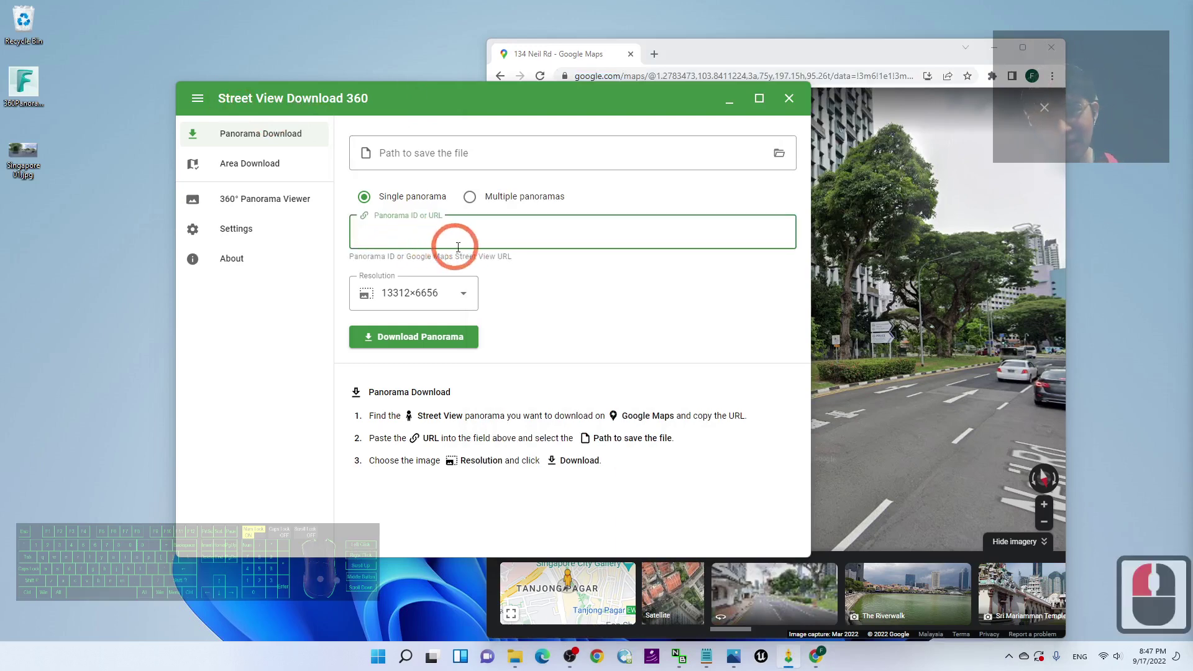
{"action": "key", "text": "ctrl+v"}
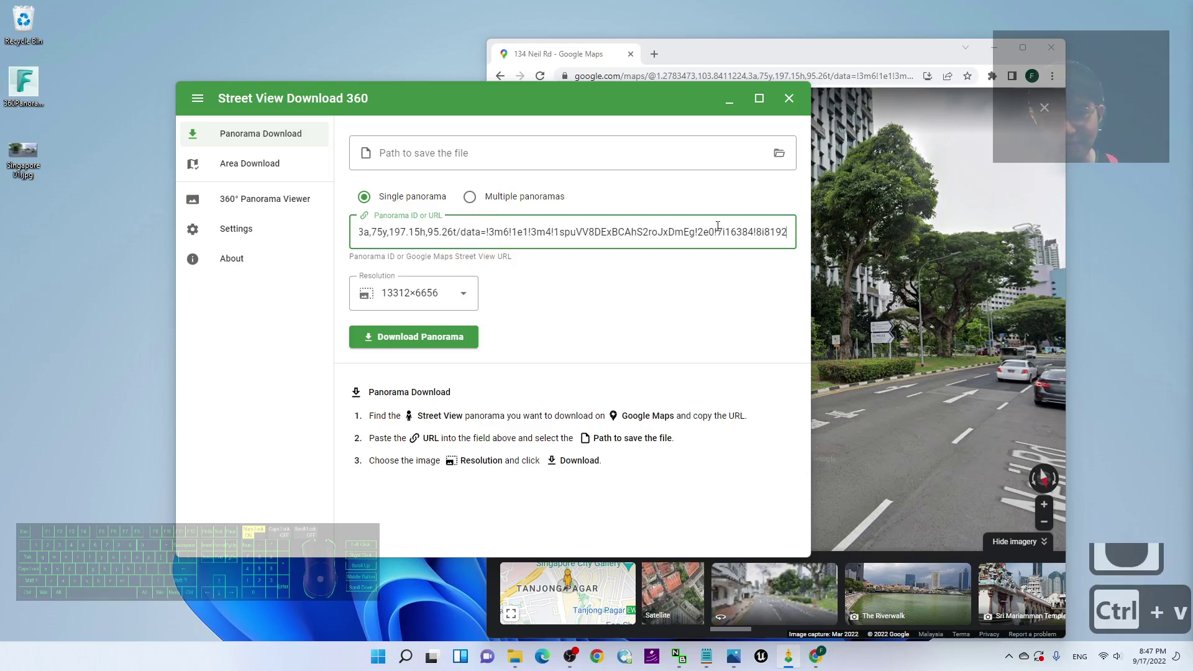
{"action": "left_click", "coordinate": [776, 48]}
{"action": "left_click", "coordinate": [395, 102]}
{"action": "left_click", "coordinate": [415, 244]}
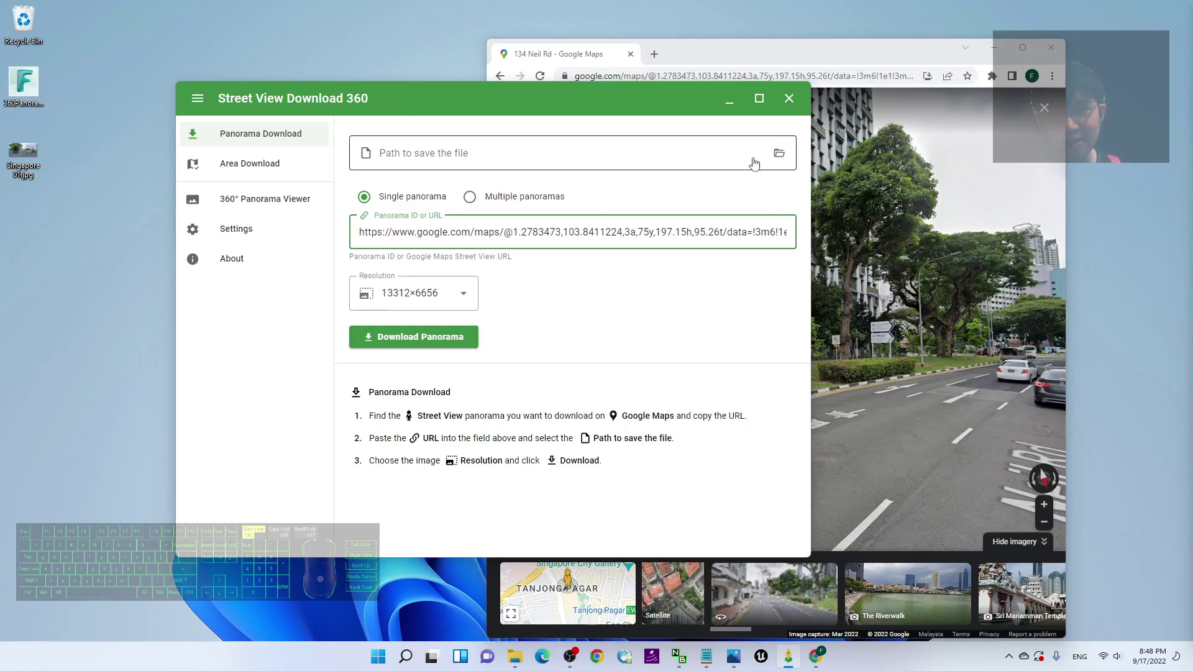
{"action": "left_click_drag", "start_coordinate": [23, 154], "coordinate": [31, 33]}
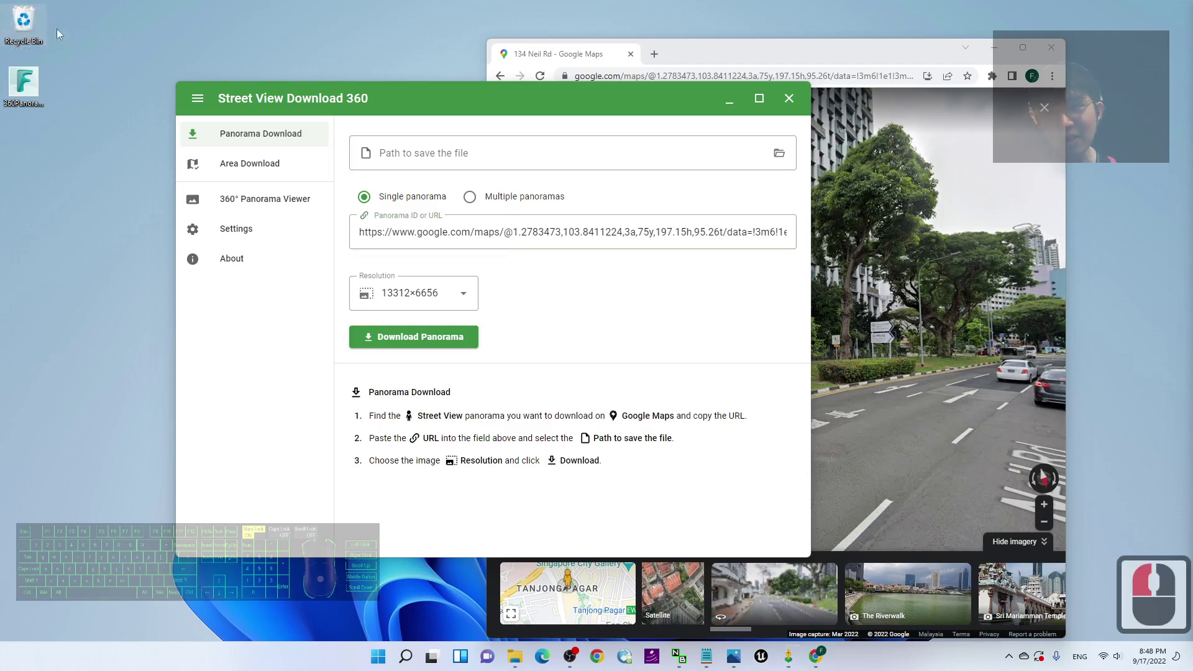
{"action": "left_click", "coordinate": [32, 140]}
{"action": "left_click", "coordinate": [334, 141]}
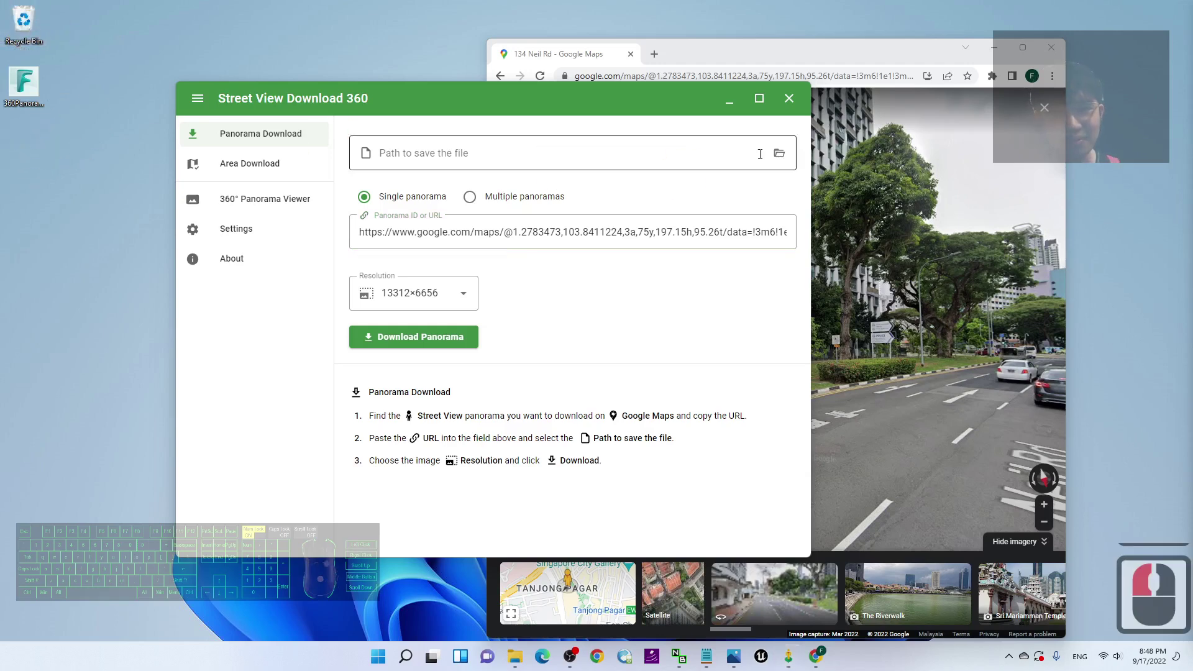
Step: Set the output file to streetview01 on the Desktop in the Save As dialog
{"action": "left_click", "coordinate": [779, 153]}
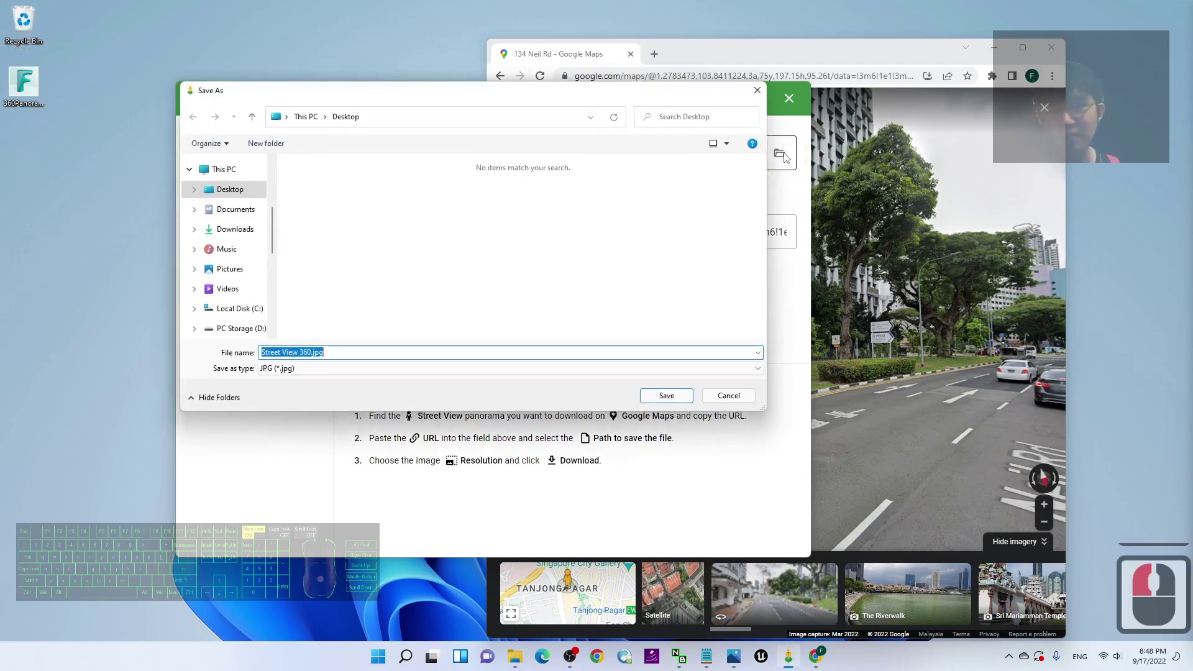
{"action": "left_click", "coordinate": [229, 190]}
{"action": "left_click", "coordinate": [320, 336]}
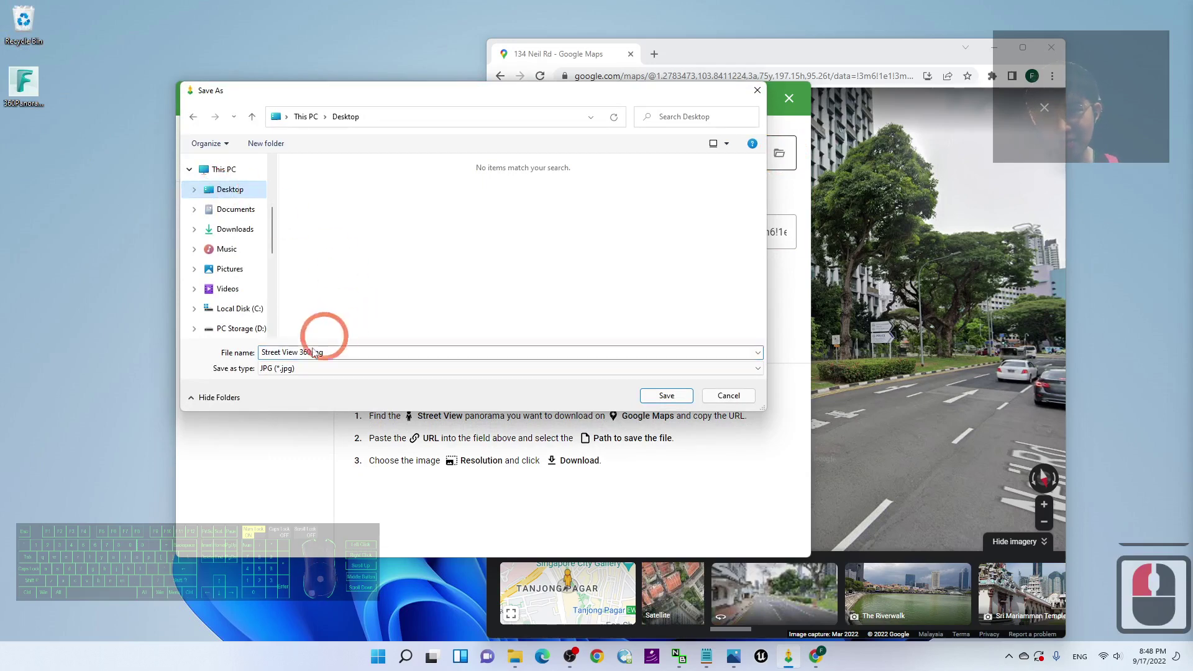
{"action": "left_click", "coordinate": [341, 352]}
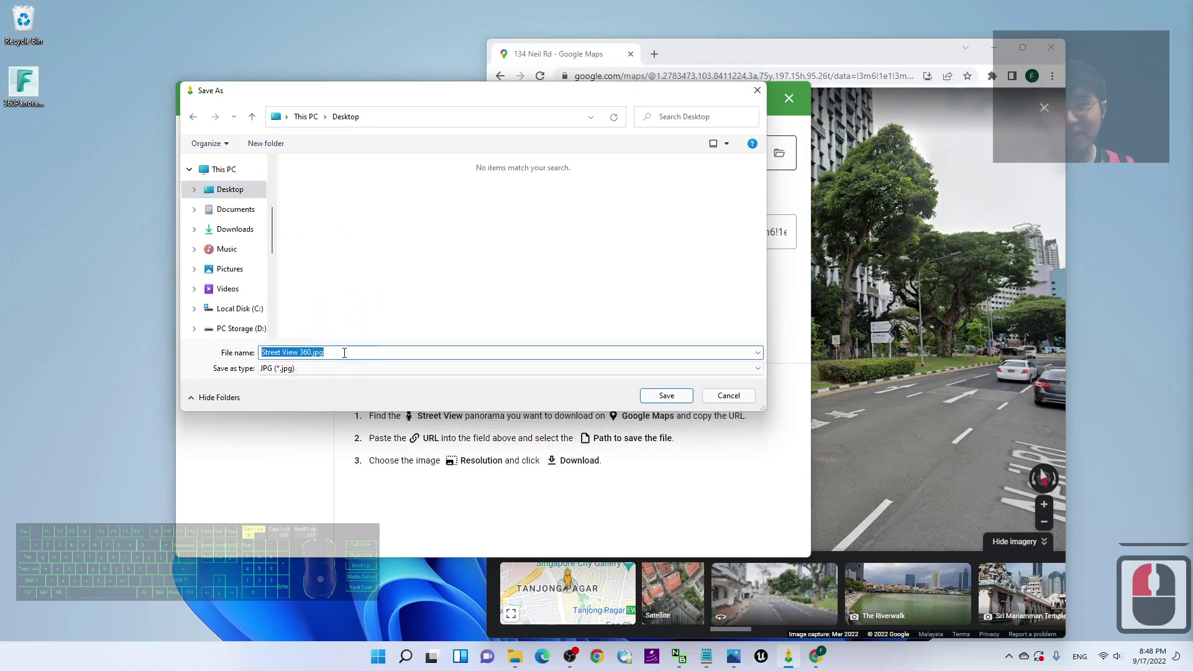
{"action": "type", "text": "streetvi"}
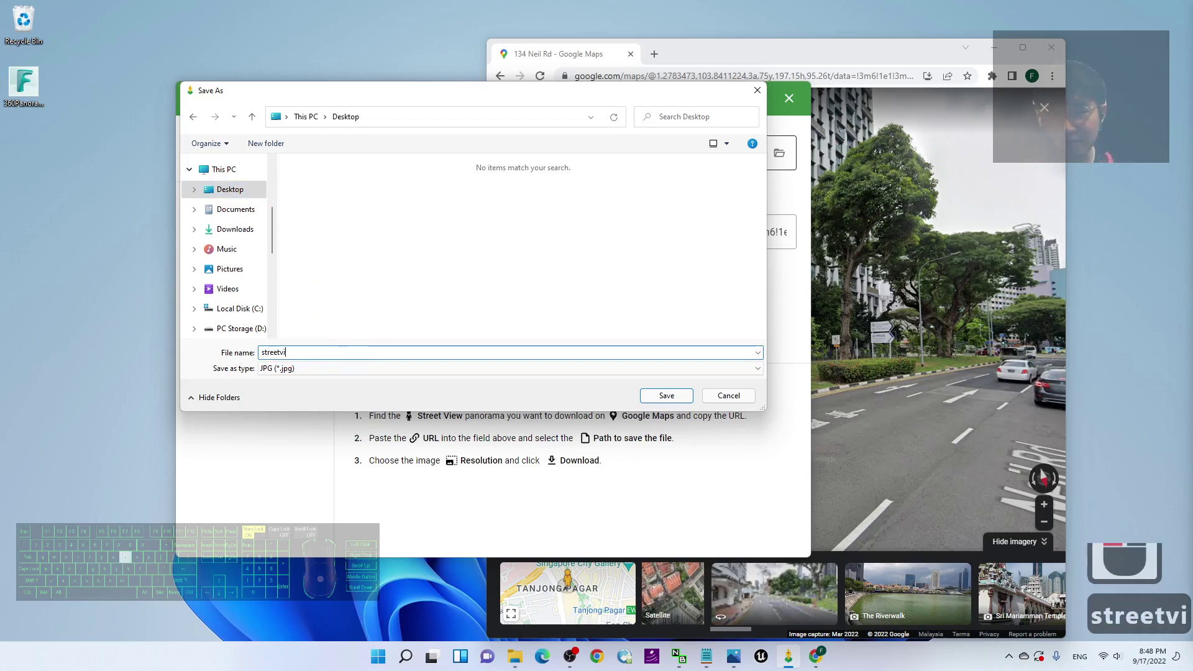
{"action": "type", "text": "ew01"}
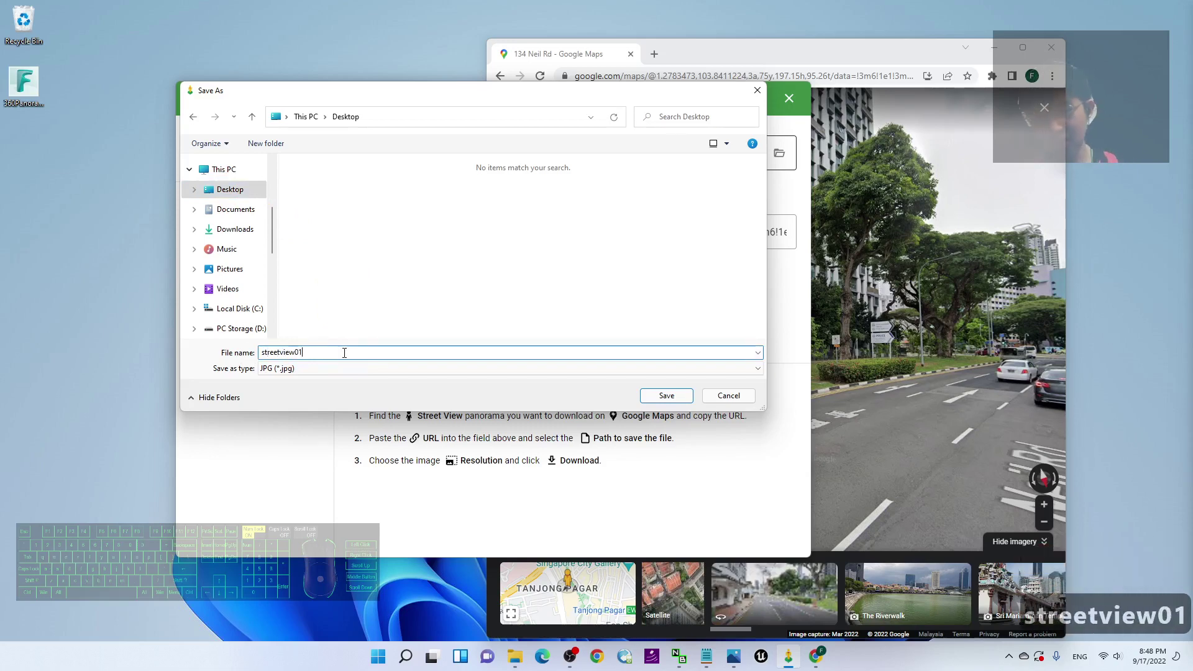
{"action": "left_click", "coordinate": [675, 395]}
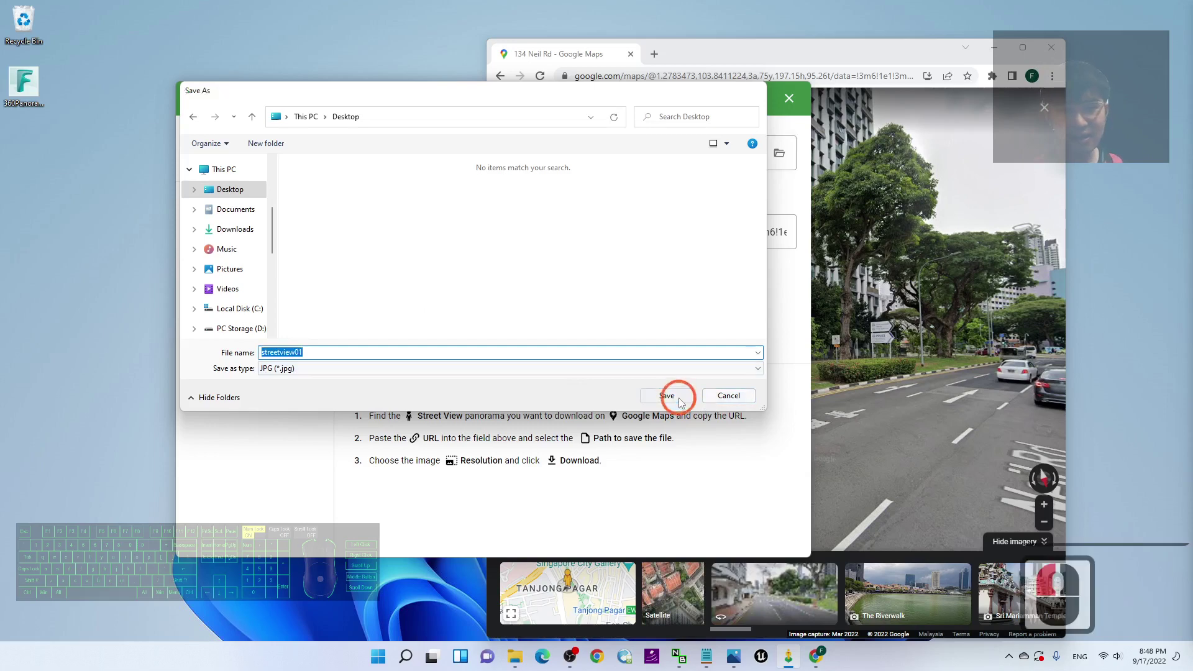
Step: Start the panorama download, close the Google Maps window, then select the finished streetview01.jpg
{"action": "left_click", "coordinate": [412, 337]}
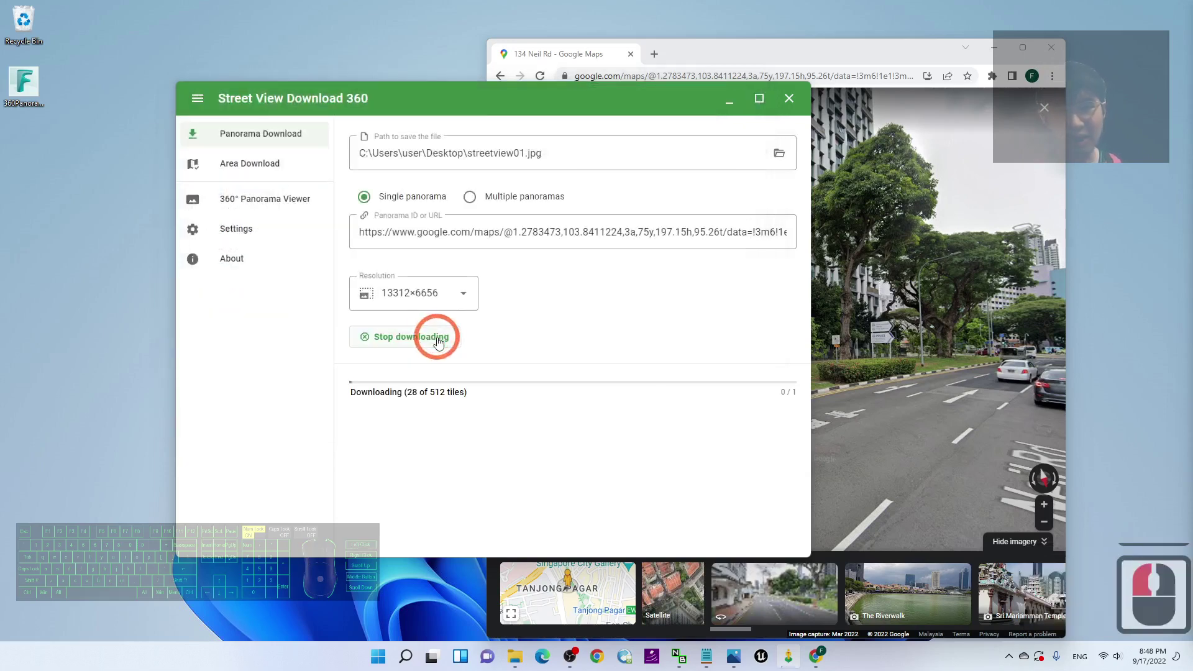
{"action": "left_click_drag", "start_coordinate": [863, 53], "coordinate": [784, 45]}
{"action": "left_click_drag", "start_coordinate": [887, 232], "coordinate": [777, 236]}
{"action": "left_click_drag", "start_coordinate": [831, 275], "coordinate": [714, 277]}
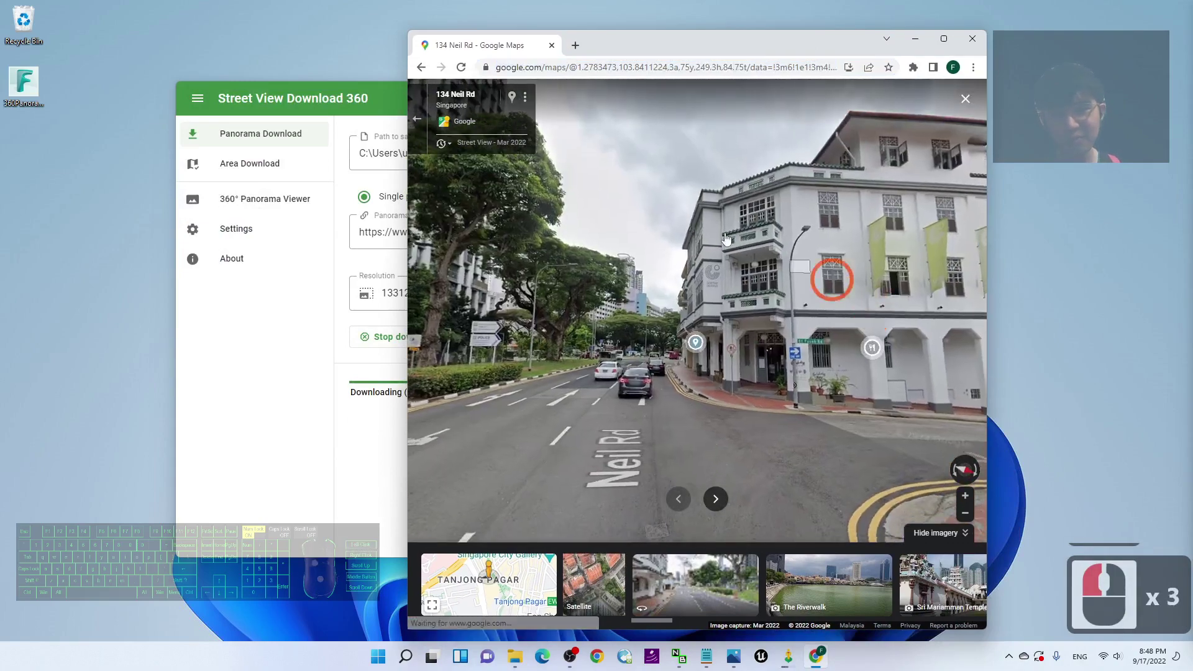
{"action": "left_click", "coordinate": [358, 128]}
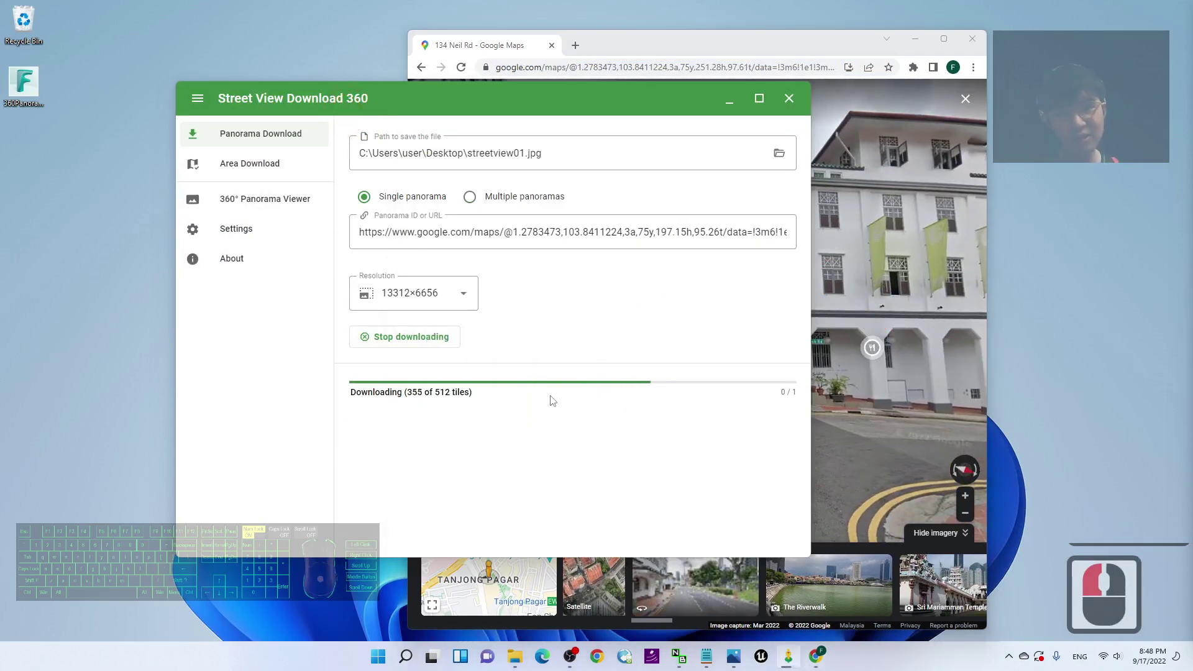
{"action": "left_click", "coordinate": [973, 39]}
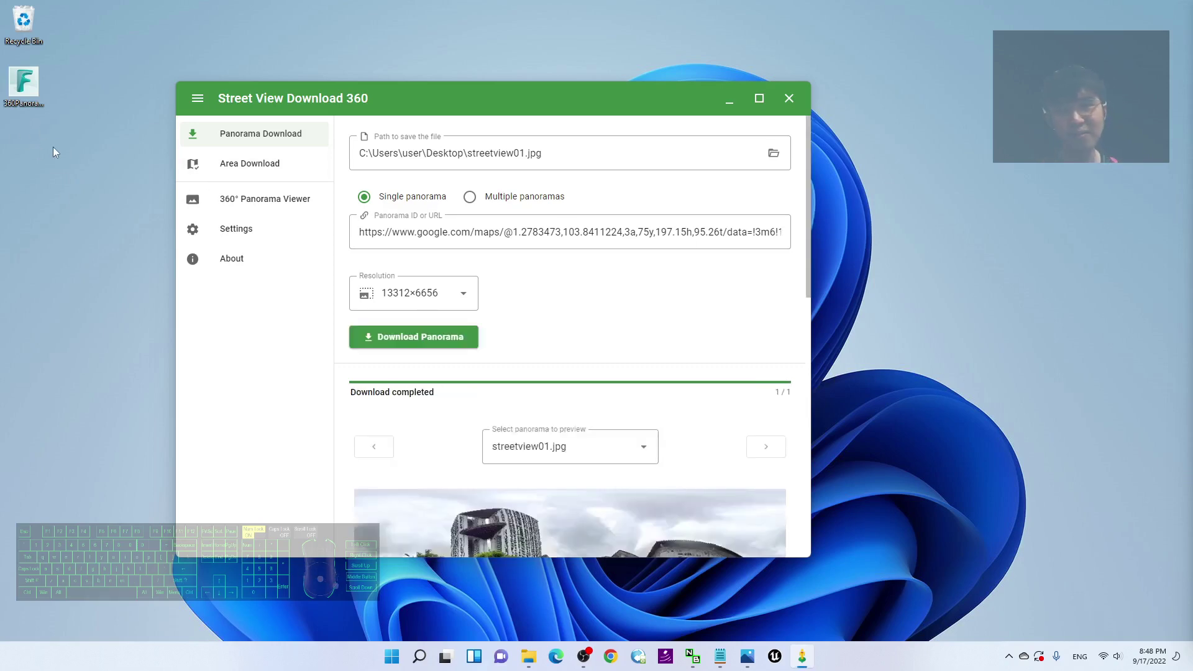
{"action": "left_click", "coordinate": [30, 153]}
{"action": "mouse_move", "coordinate": [32, 151]}
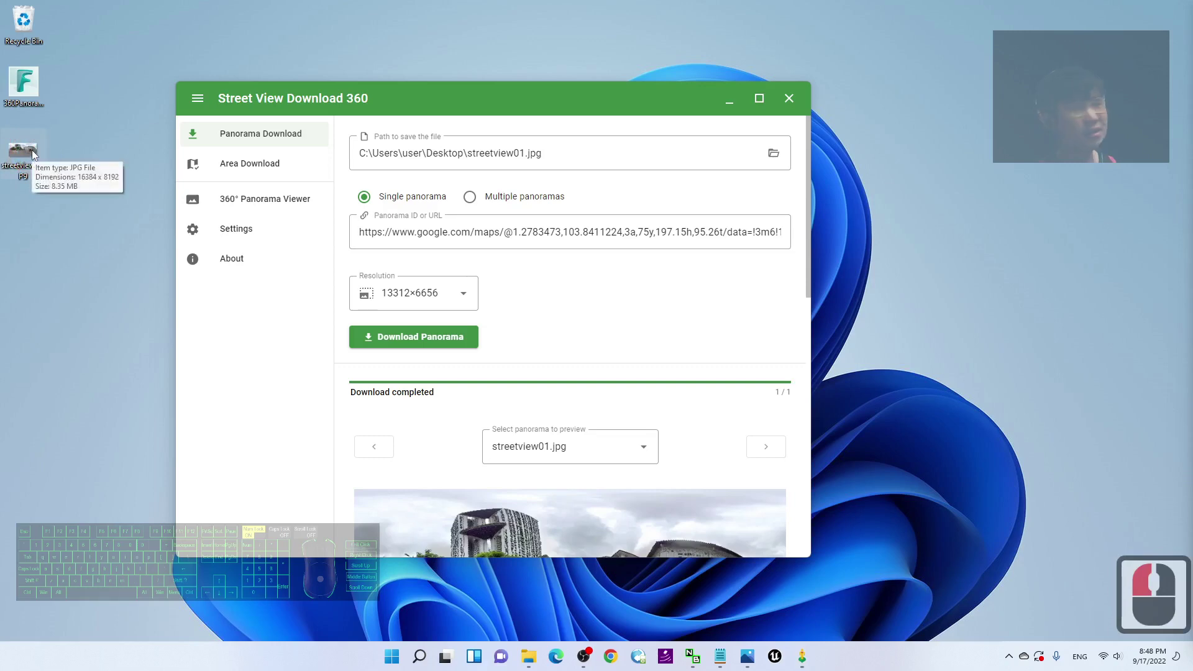
Step: Close the downloader, preview streetview01.jpg in Photos, then restore and close the viewer
{"action": "left_click", "coordinate": [790, 104]}
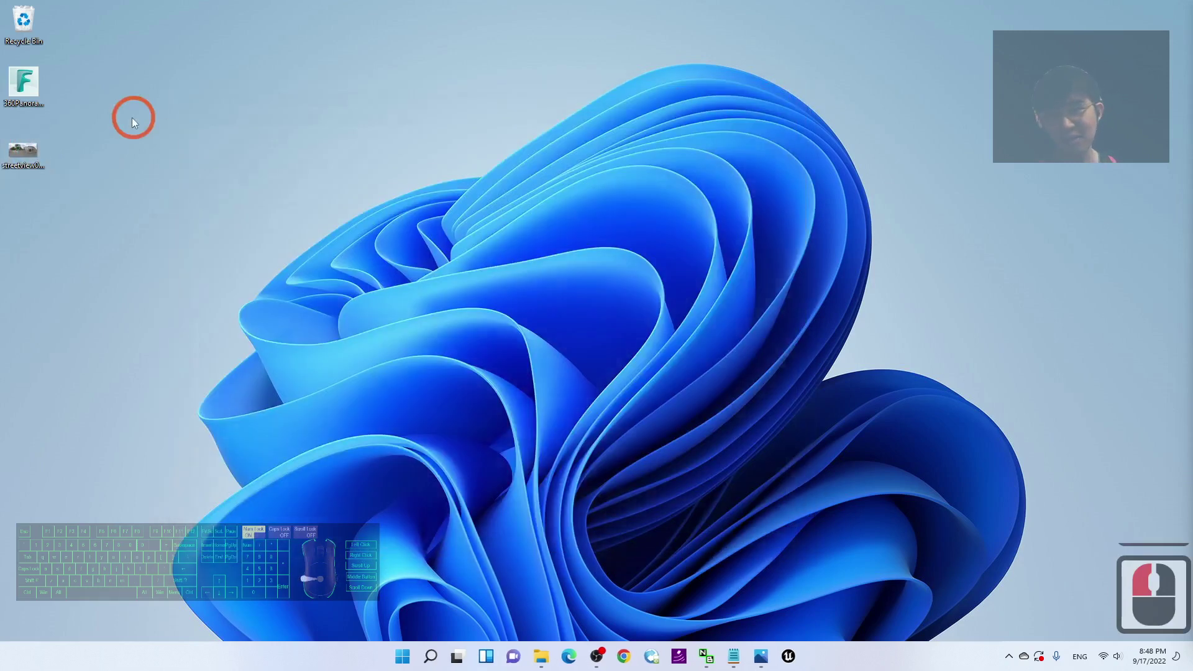
{"action": "double_click", "coordinate": [23, 149]}
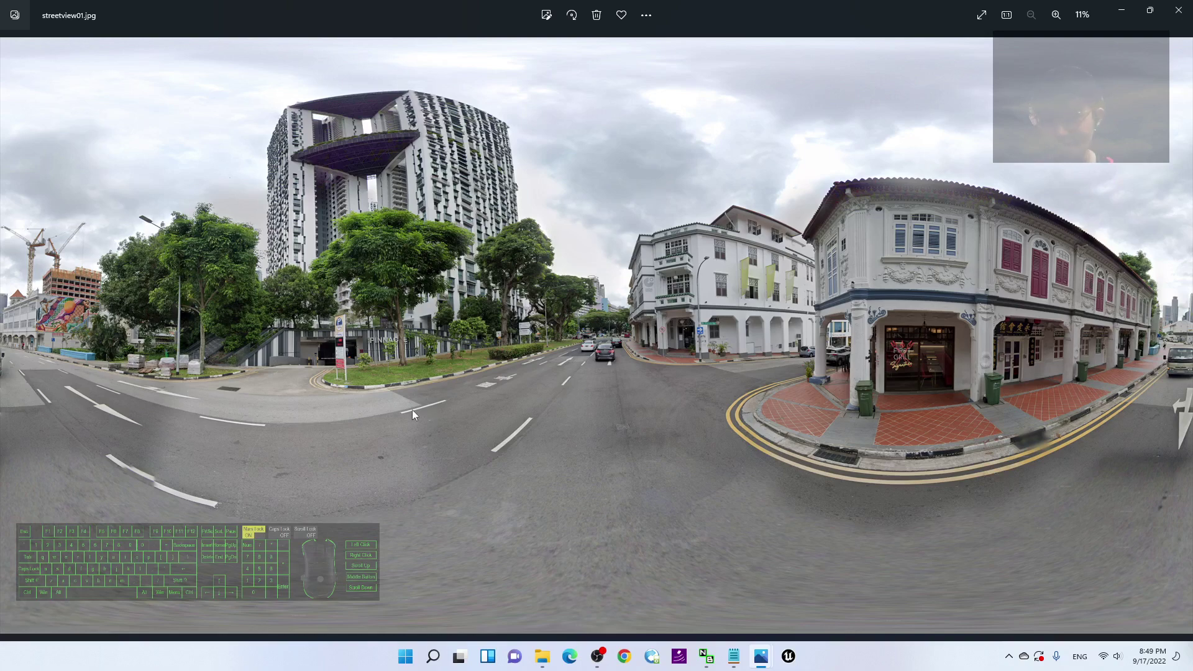
{"action": "double_click", "coordinate": [912, 6]}
{"action": "left_click", "coordinate": [909, 114]}
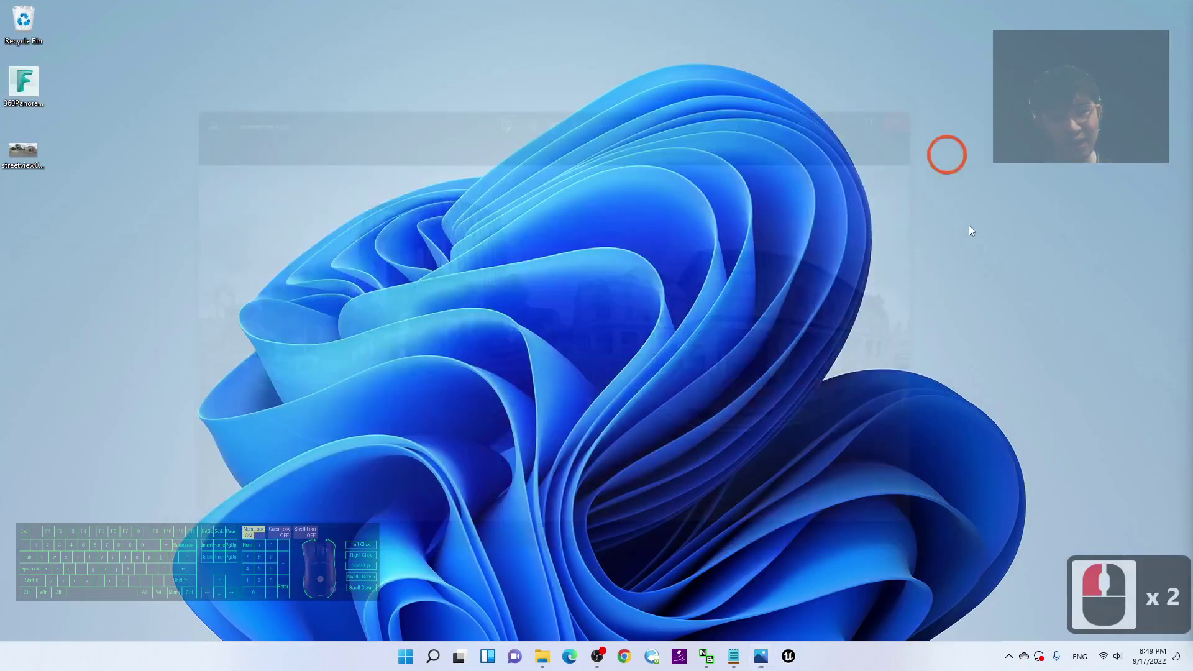
Step: Launch Unreal Engine and pick the Games > First Person template
{"action": "left_click", "coordinate": [790, 657]}
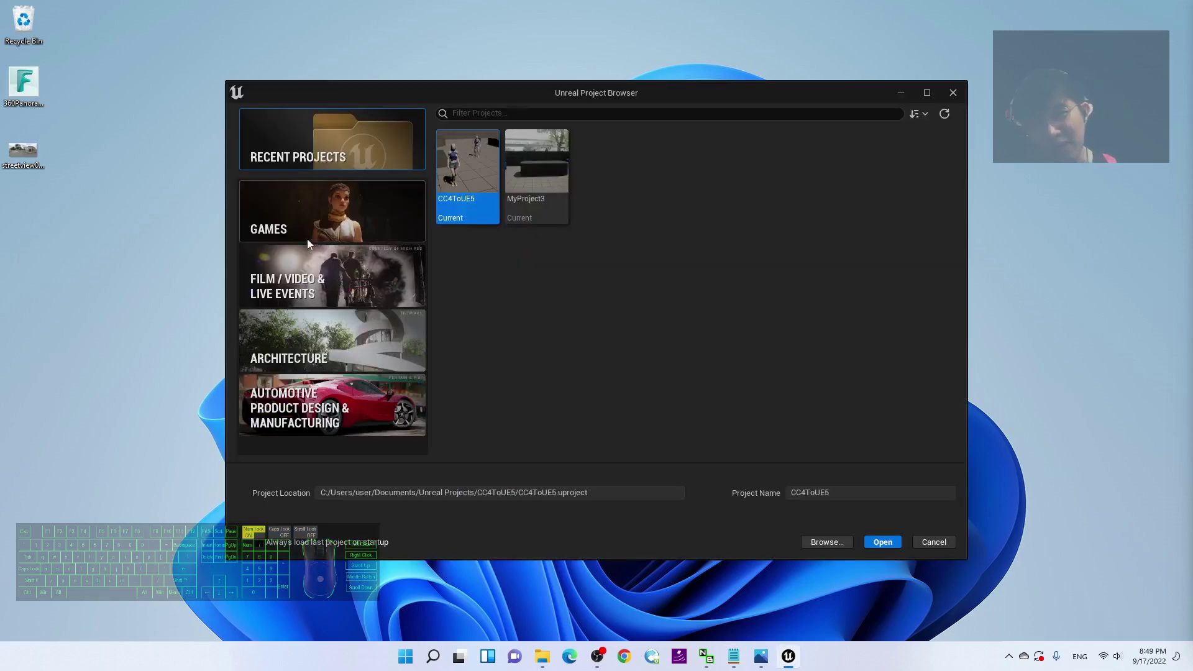
{"action": "left_click", "coordinate": [307, 238]}
{"action": "left_click", "coordinate": [689, 371]}
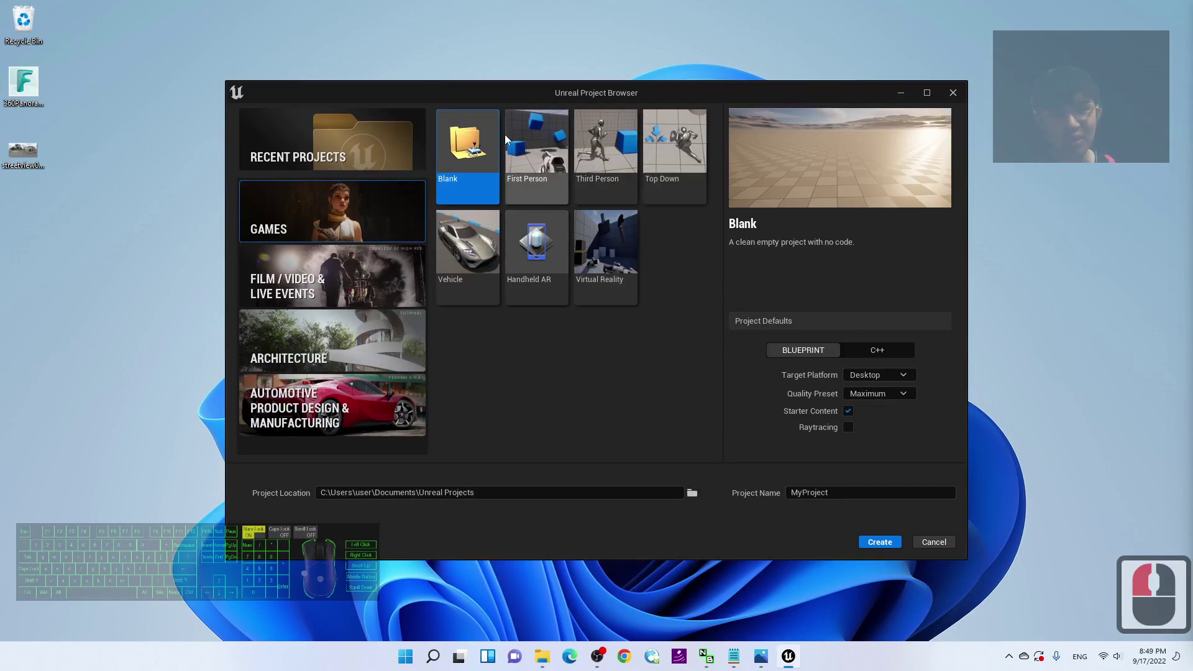
{"action": "left_click", "coordinate": [536, 155]}
{"action": "left_click", "coordinate": [891, 490]}
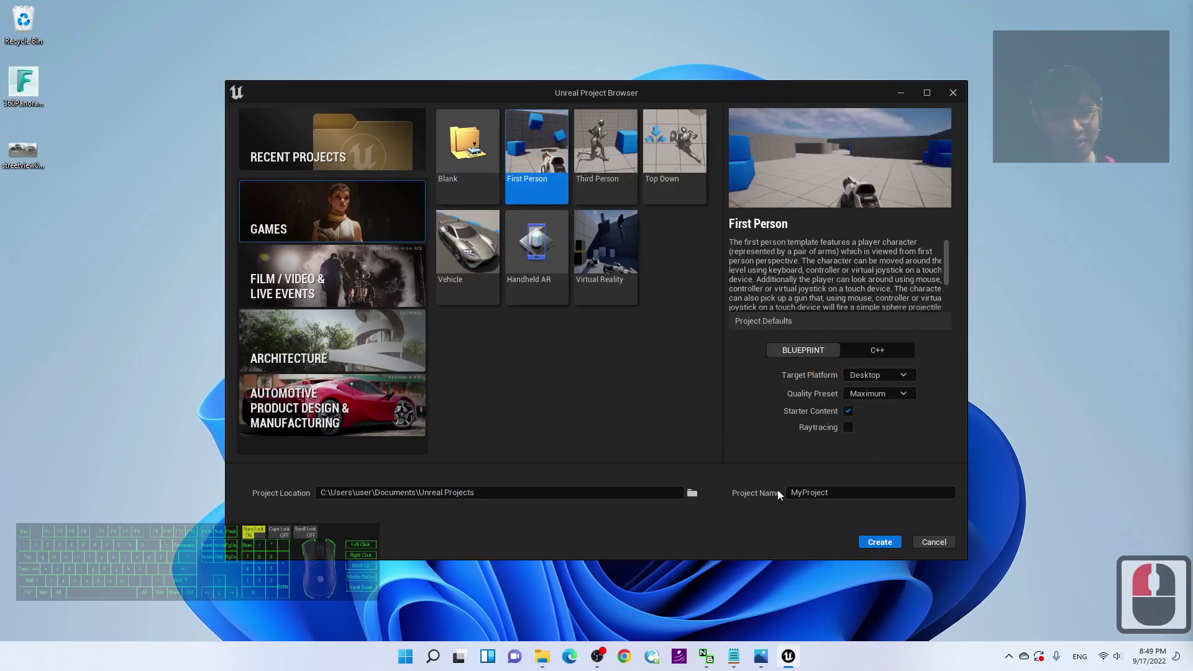
Step: Name the project streetviewdemo01 and create it
{"action": "left_click", "coordinate": [882, 495]}
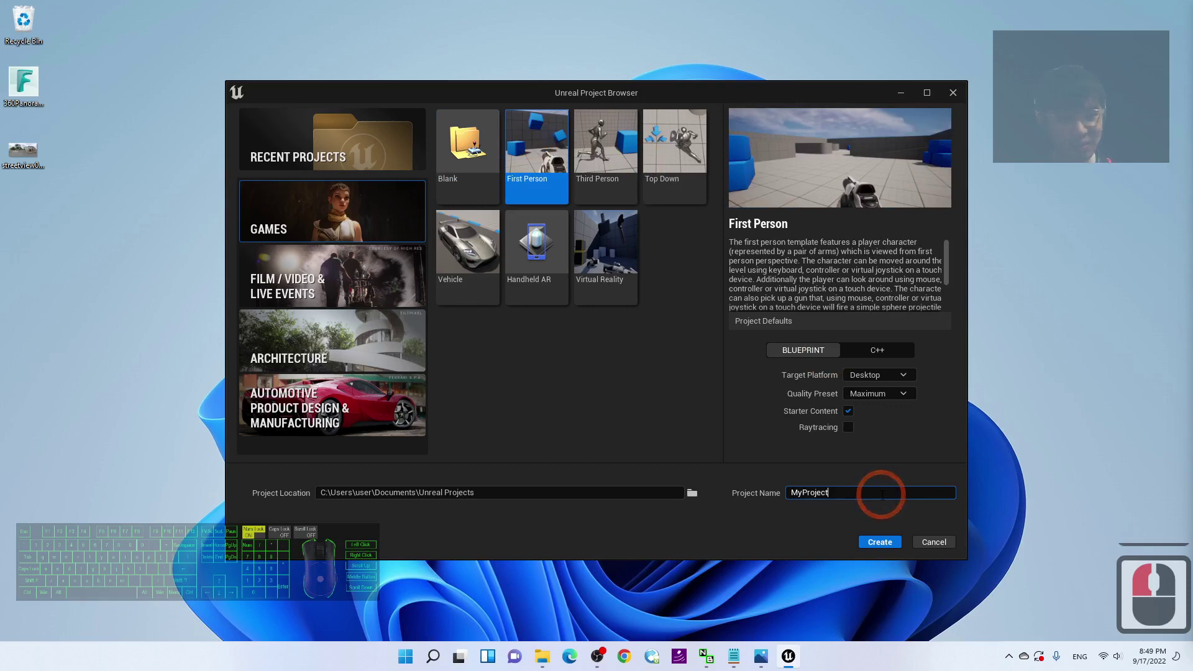
{"action": "double_click", "coordinate": [882, 494]}
{"action": "type", "text": "str"}
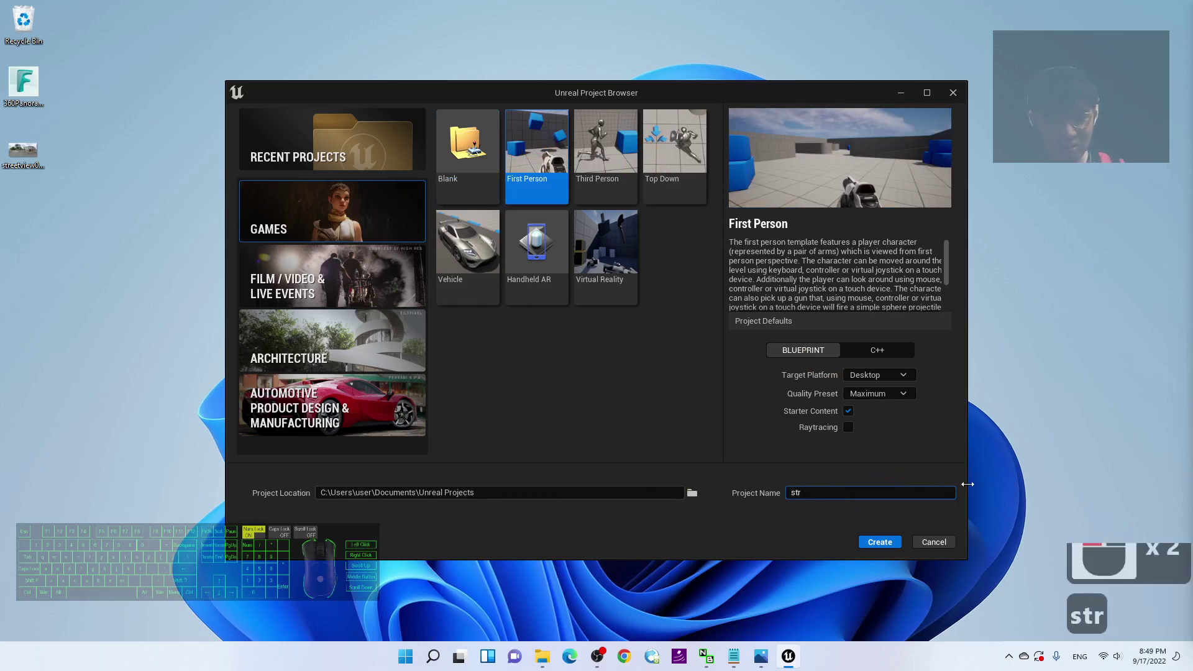
{"action": "type", "text": "eetviewdemo01"}
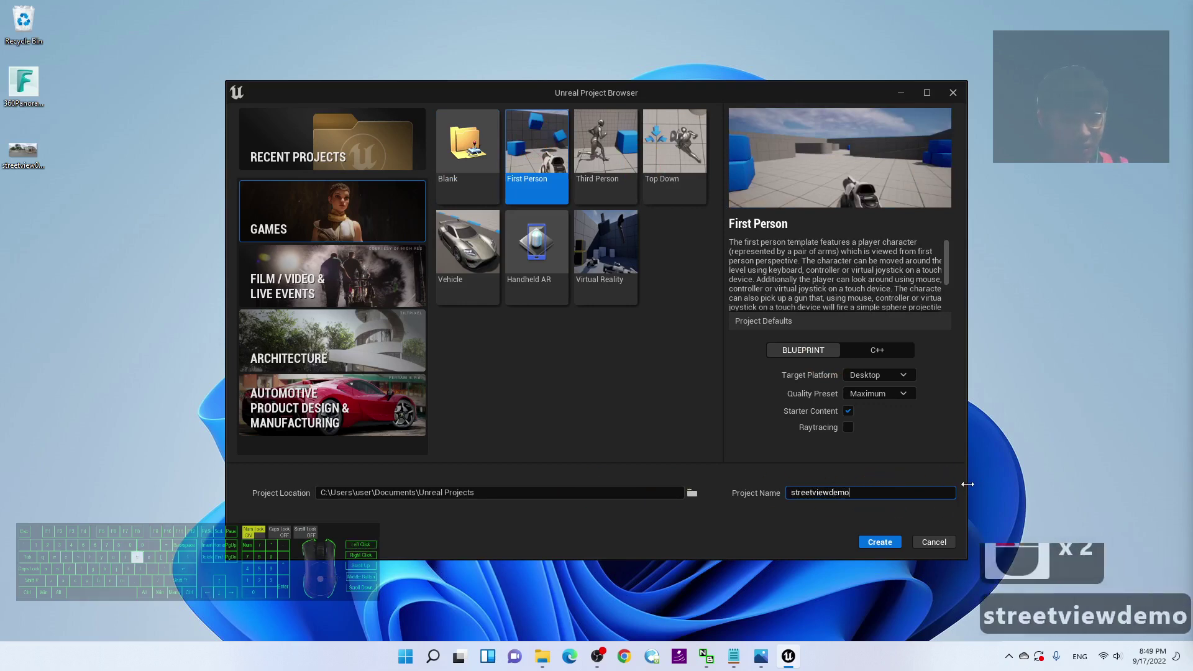
{"action": "left_click", "coordinate": [888, 545]}
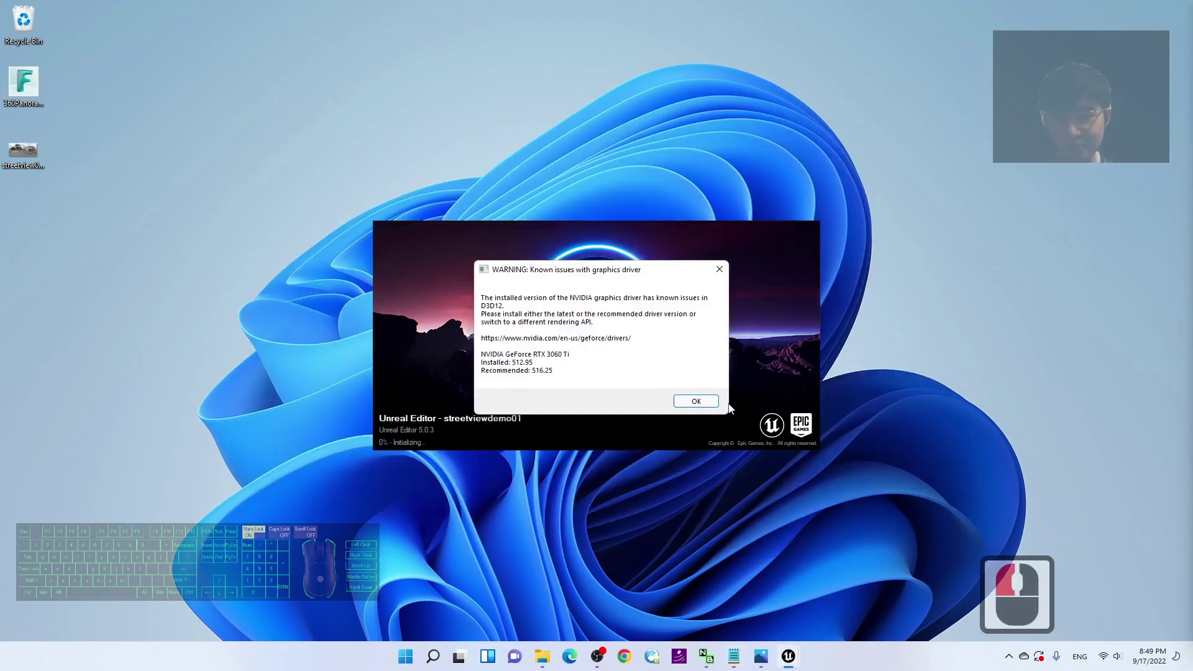
Step: Dismiss the graphics driver warning so FirstPersonMap finishes loading
{"action": "left_click", "coordinate": [696, 401]}
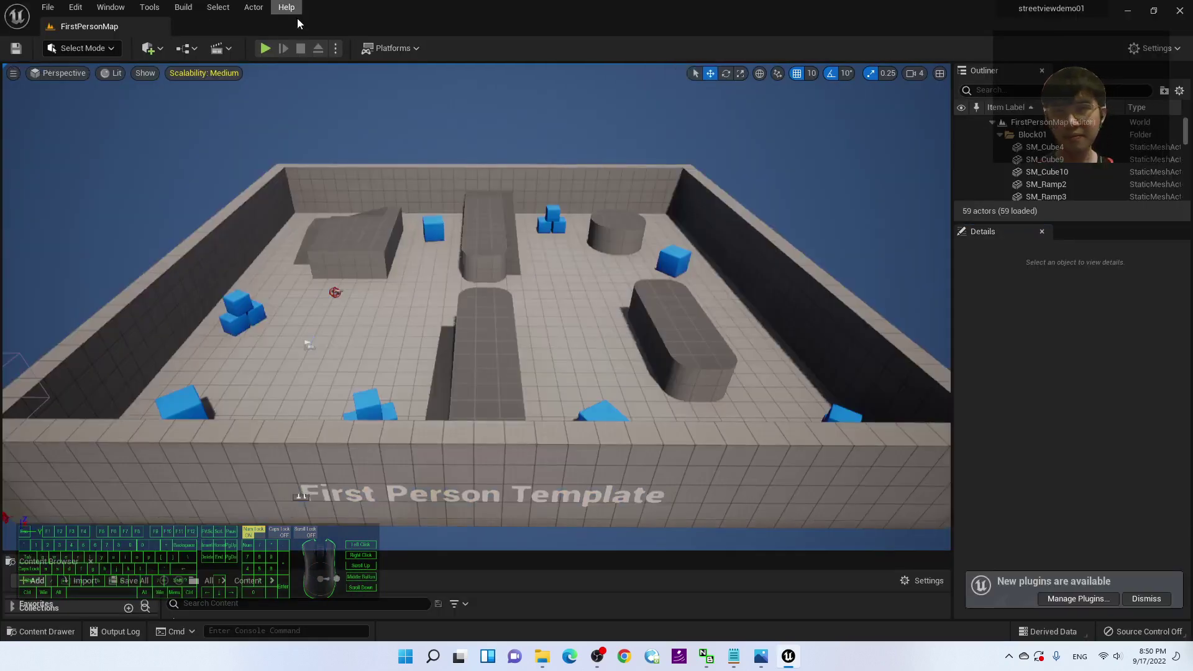
Step: Fly up toward the sky, select SM_SkySphere, and scroll Details to its materials
{"action": "scroll", "coordinate": [549, 289], "scroll_direction": "down", "scroll_amount": 2}
{"action": "key", "text": "a"}
{"action": "key", "text": "w"}
{"action": "right_click_drag", "start_coordinate": [550, 289], "coordinate": [580, 137]}
{"action": "key", "text": "w"}
{"action": "key", "text": "d"}
{"action": "key", "text": "w"}
{"action": "key", "text": "d"}
{"action": "key", "text": "s"}
{"action": "key", "text": "d"}
{"action": "key", "text": "w"}
{"action": "left_click", "coordinate": [580, 137]}
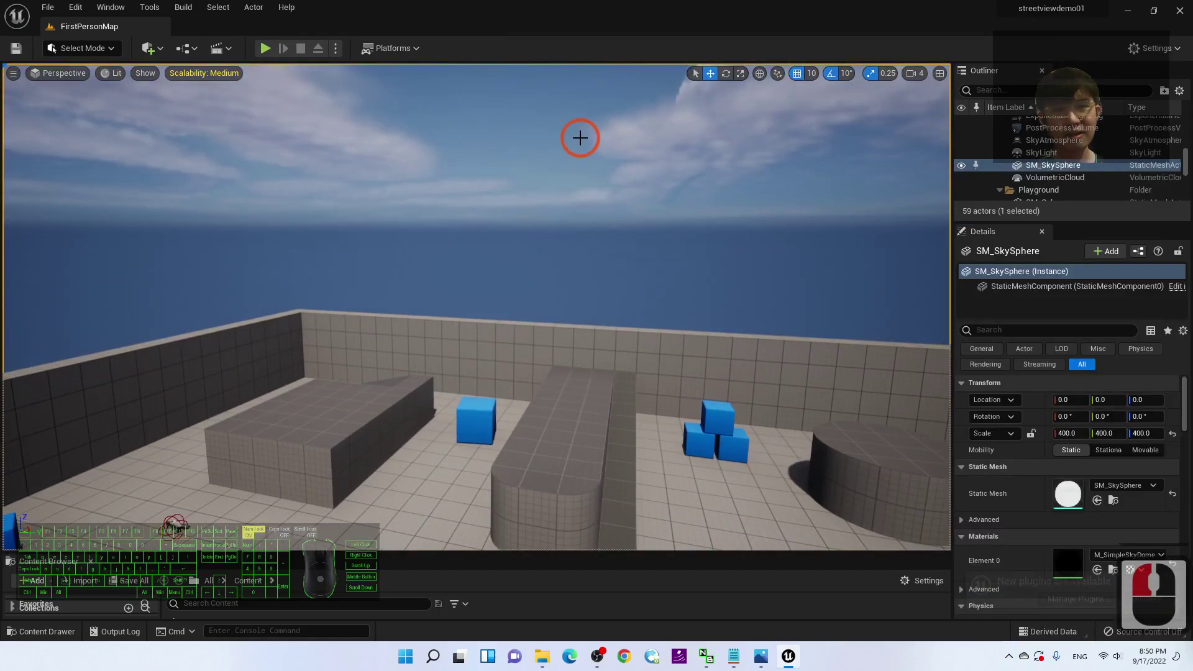
{"action": "scroll", "coordinate": [1056, 491], "scroll_direction": "down", "scroll_amount": 3}
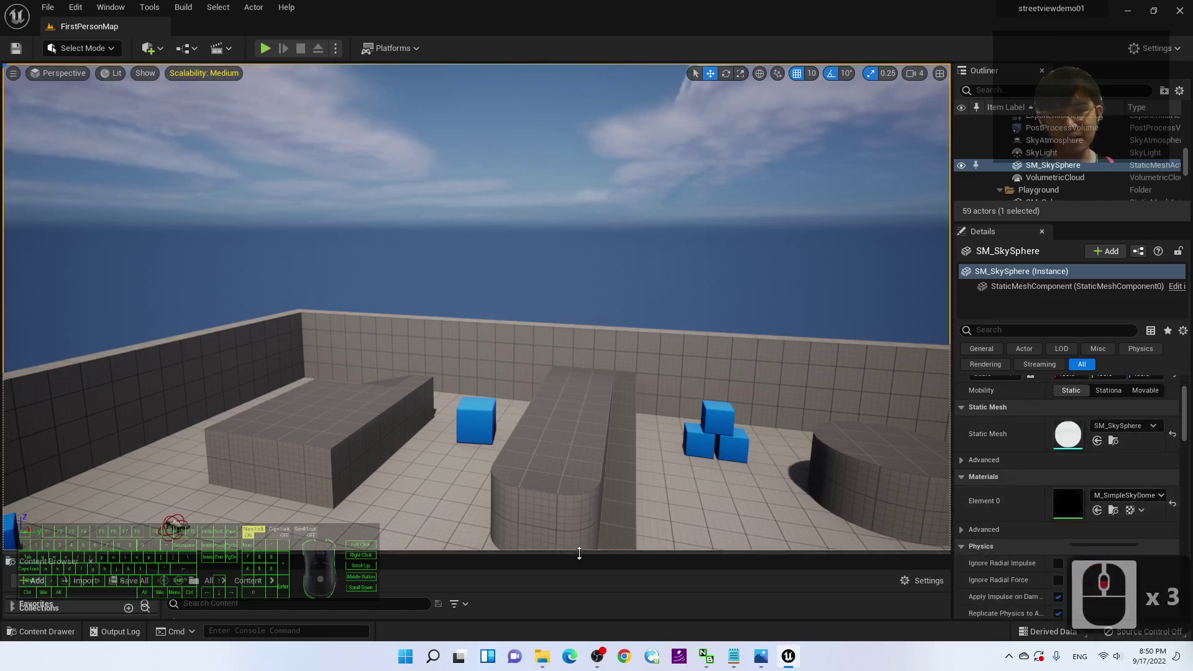
Step: Enlarge the Content Browser and frame SM_SkySphere in the viewport
{"action": "left_click_drag", "start_coordinate": [576, 552], "coordinate": [537, 468]}
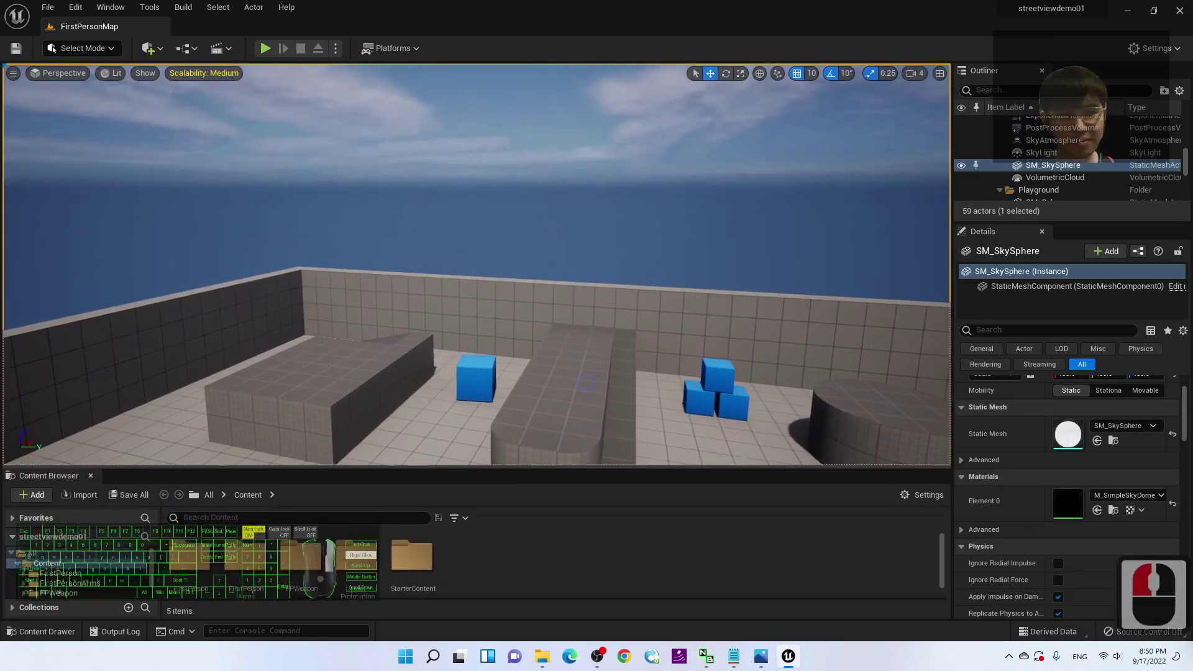
{"action": "right_click_drag", "start_coordinate": [653, 426], "coordinate": [619, 345]}
{"action": "key", "text": "s"}
{"action": "key", "text": "w"}
{"action": "double_click", "coordinate": [1051, 166]}
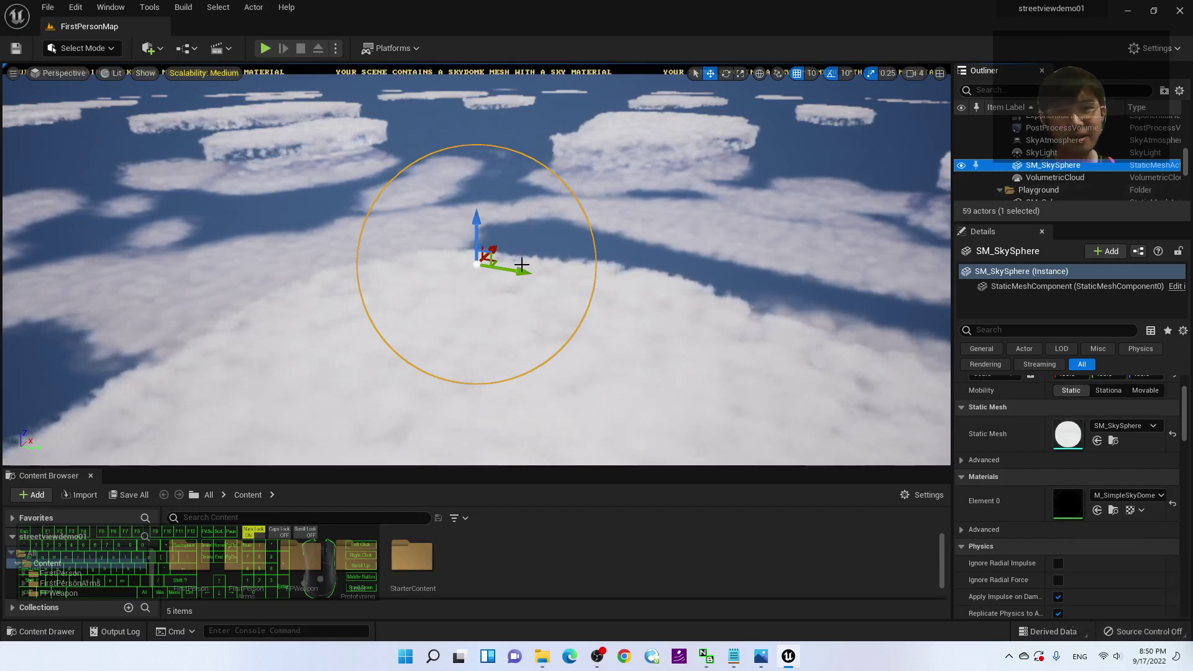
{"action": "scroll", "coordinate": [1044, 164], "scroll_direction": "up", "scroll_amount": 12}
{"action": "scroll", "coordinate": [1044, 165], "scroll_direction": "up", "scroll_amount": 20}
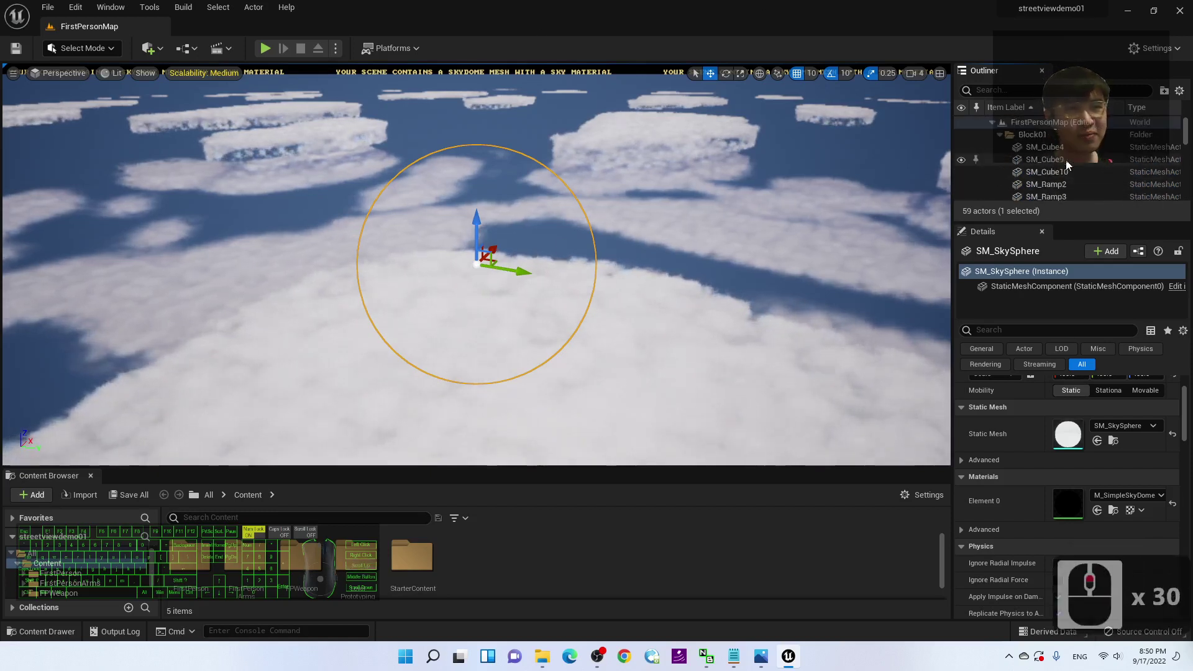
Step: Frame SM_Cube4 at ground level and make the Content Browser even larger
{"action": "double_click", "coordinate": [1053, 151]}
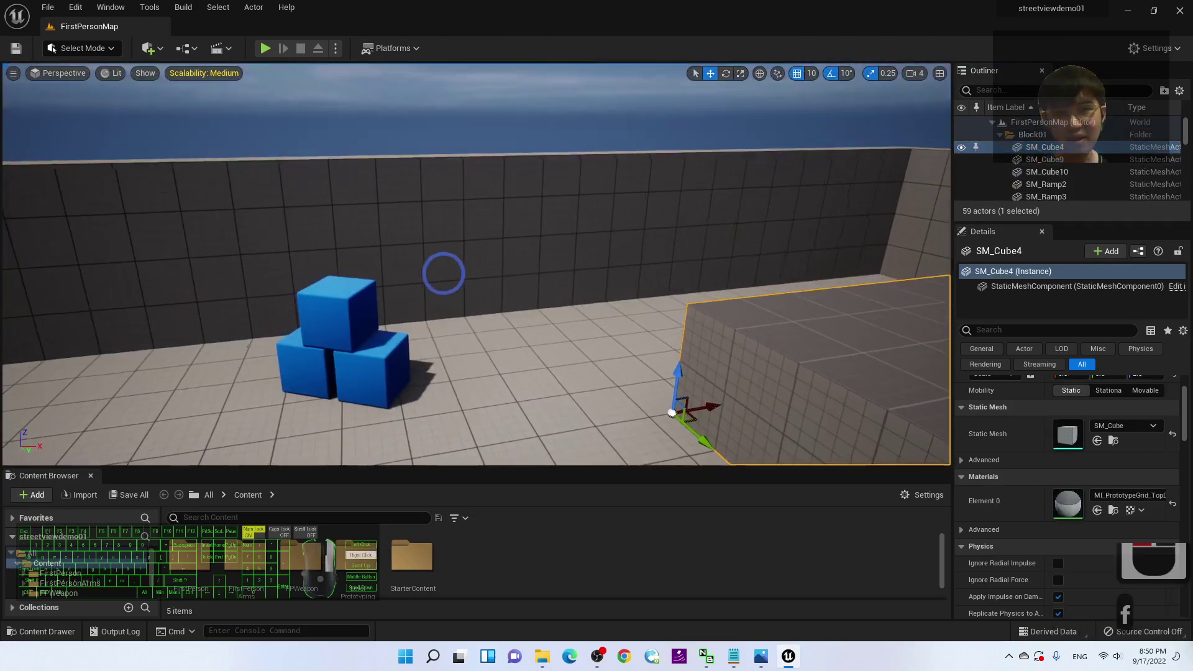
{"action": "key", "text": "w"}
{"action": "key", "text": "d"}
{"action": "right_click_drag", "start_coordinate": [444, 273], "coordinate": [418, 505]}
{"action": "key", "text": "a"}
{"action": "key", "text": "s"}
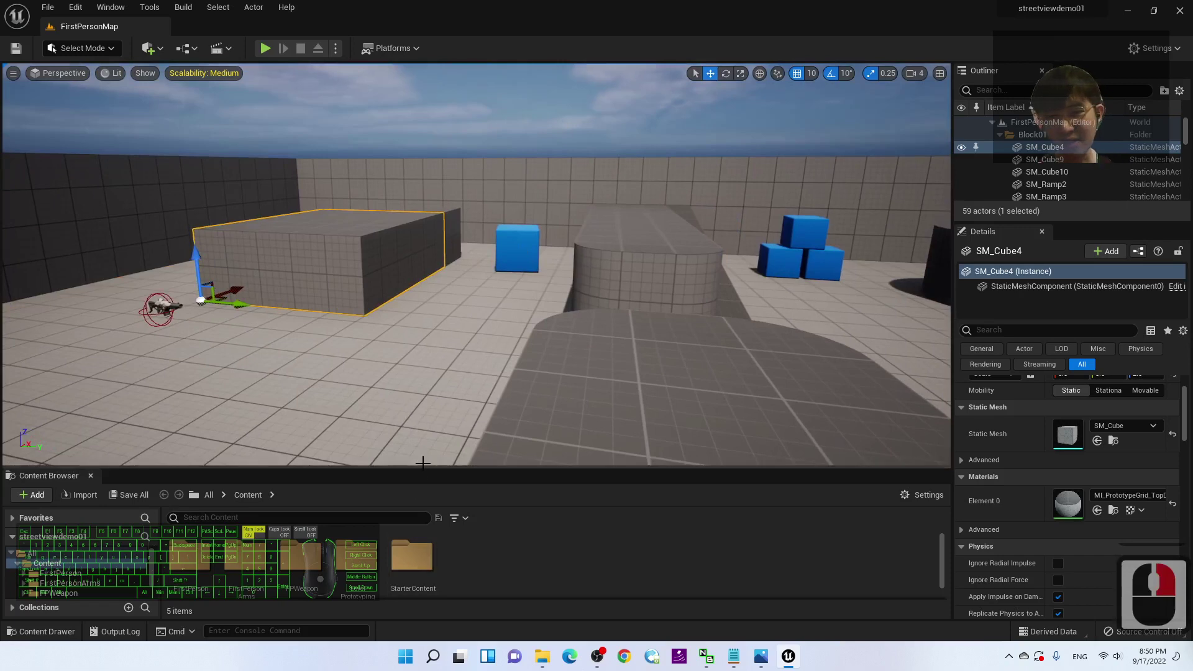
{"action": "left_click_drag", "start_coordinate": [420, 468], "coordinate": [420, 411]}
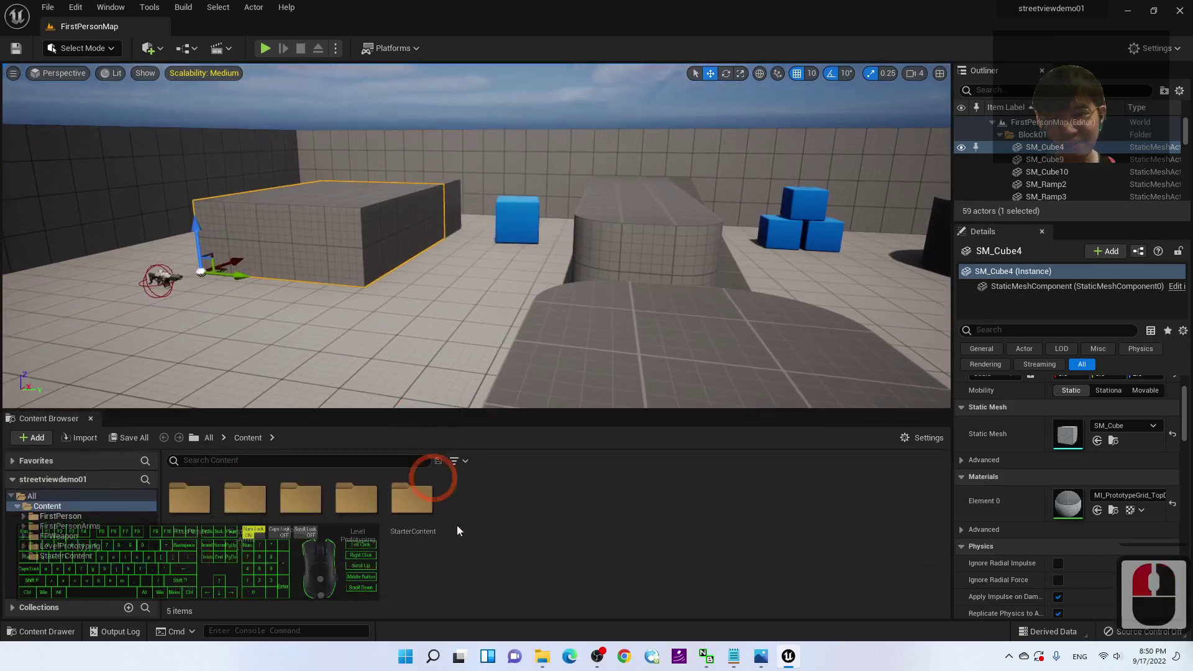
Step: Create a new folder under Content named StreetView
{"action": "right_click", "coordinate": [470, 551]}
{"action": "left_click", "coordinate": [546, 187]}
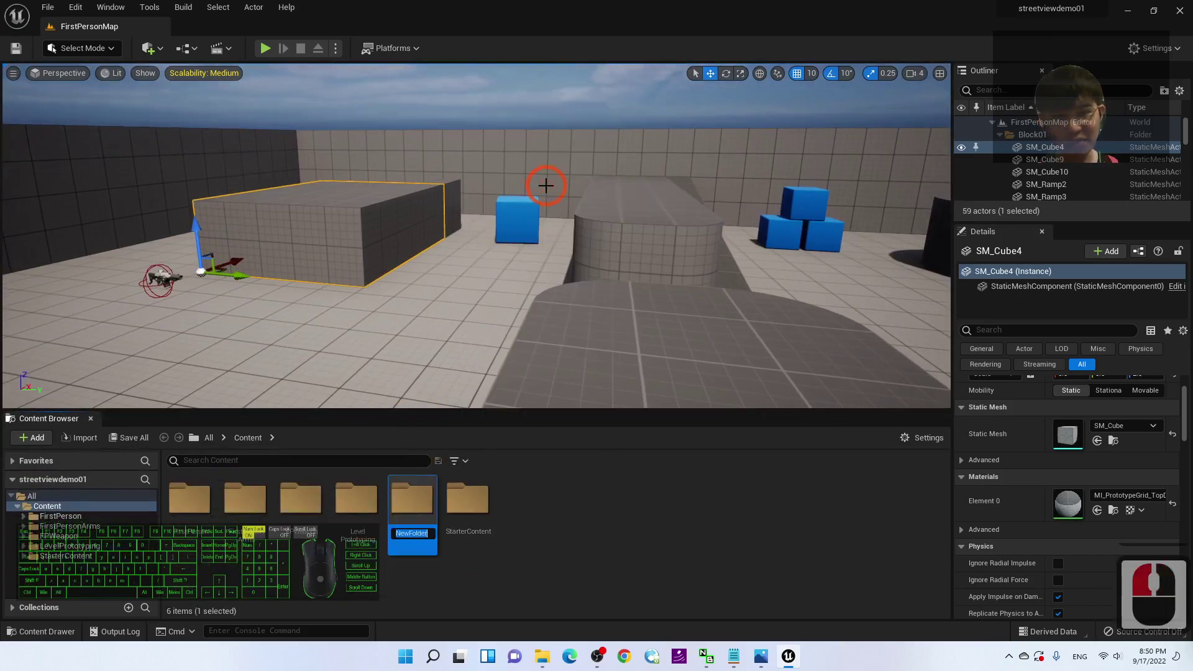
{"action": "type", "text": "S"}
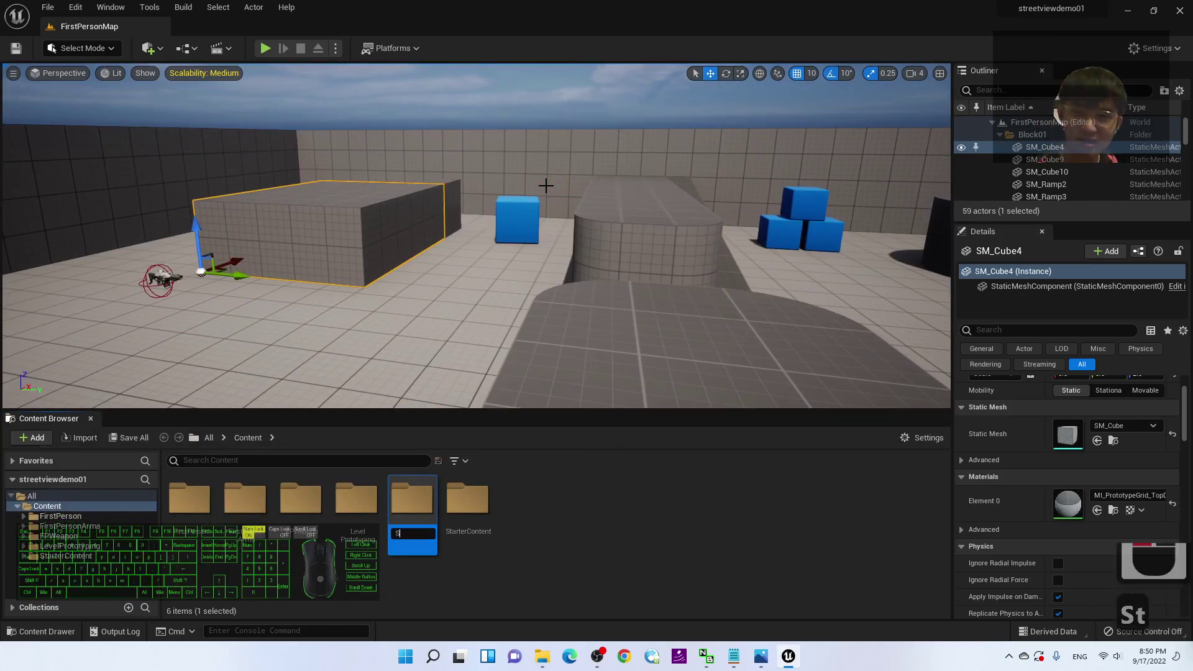
{"action": "type", "text": "treet"}
{"action": "key", "text": "BackSpace"}
{"action": "type", "text": "et"}
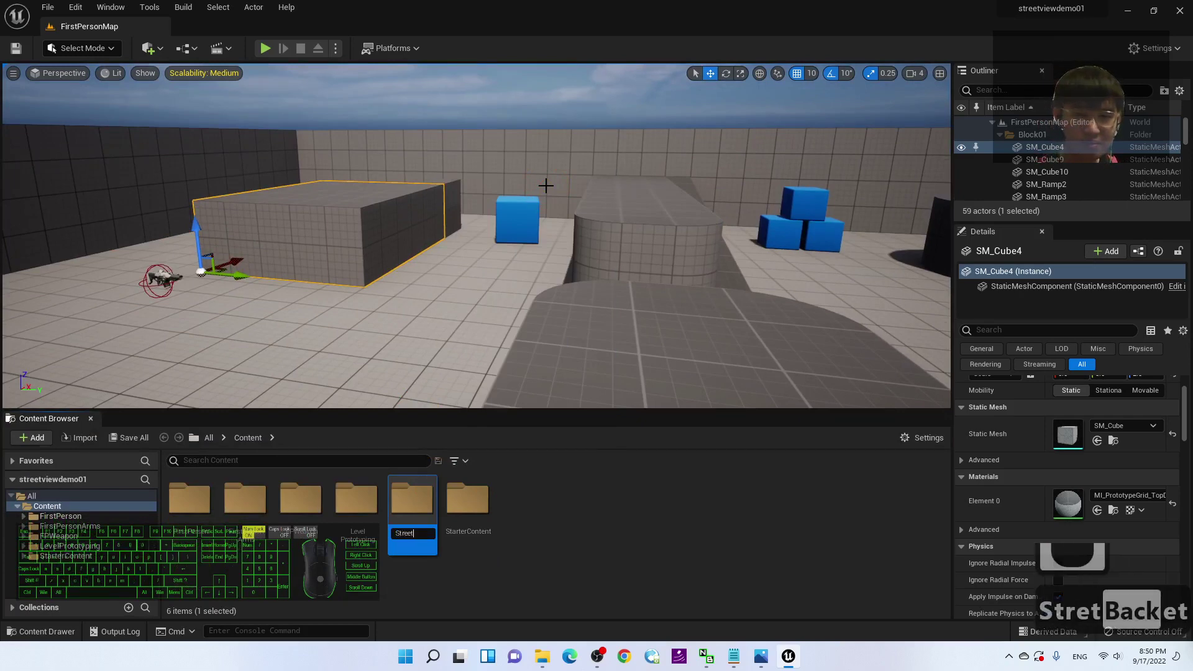
{"action": "type", "text": "View"}
{"action": "key", "text": "Return"}
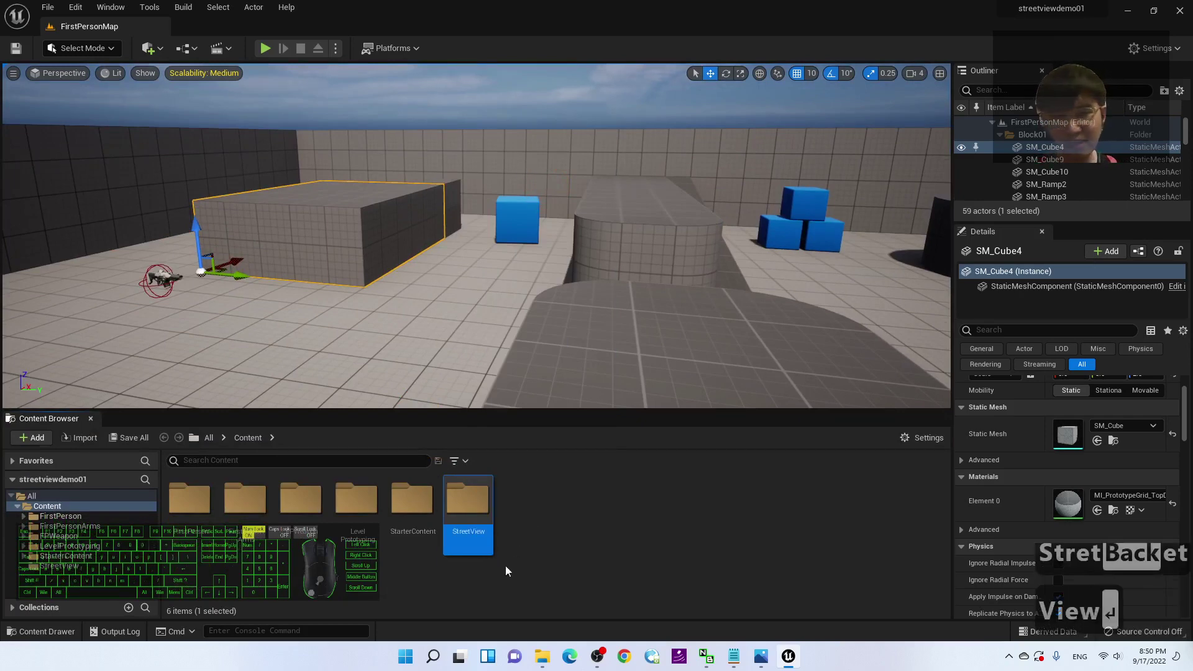
Step: Open the StreetView folder and restore the editor into a taller window over the desktop
{"action": "left_click", "coordinate": [462, 488]}
{"action": "double_click", "coordinate": [462, 488]}
{"action": "double_click", "coordinate": [490, 8]}
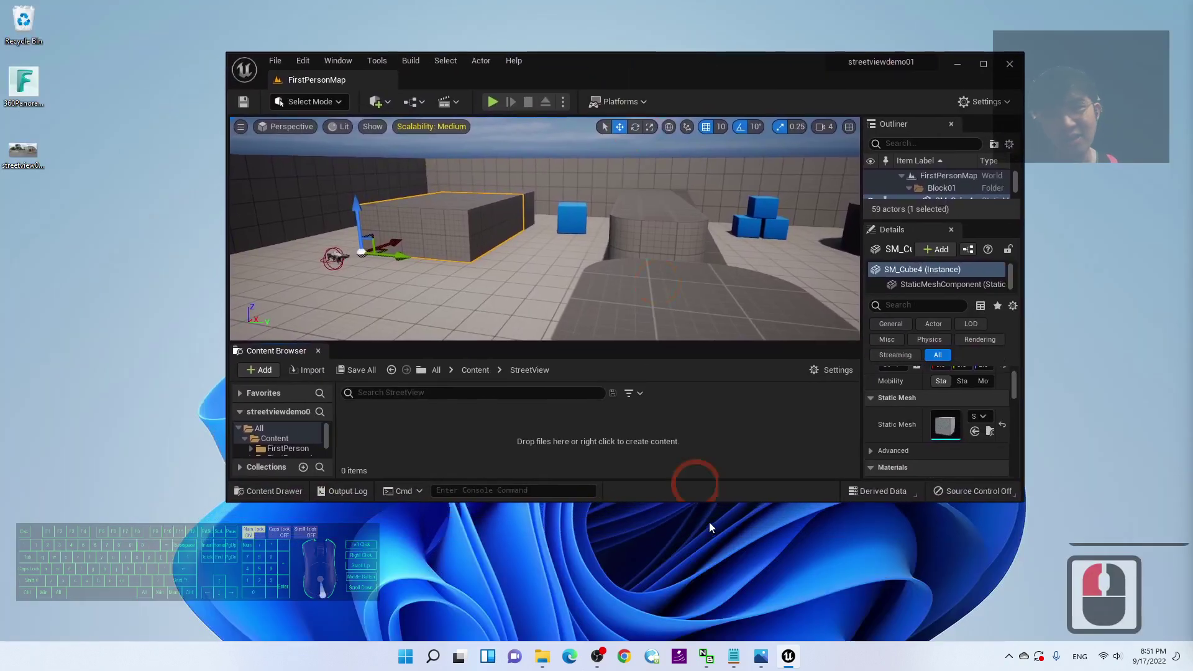
{"action": "left_click_drag", "start_coordinate": [703, 509], "coordinate": [641, 594]}
{"action": "left_click", "coordinate": [24, 82]}
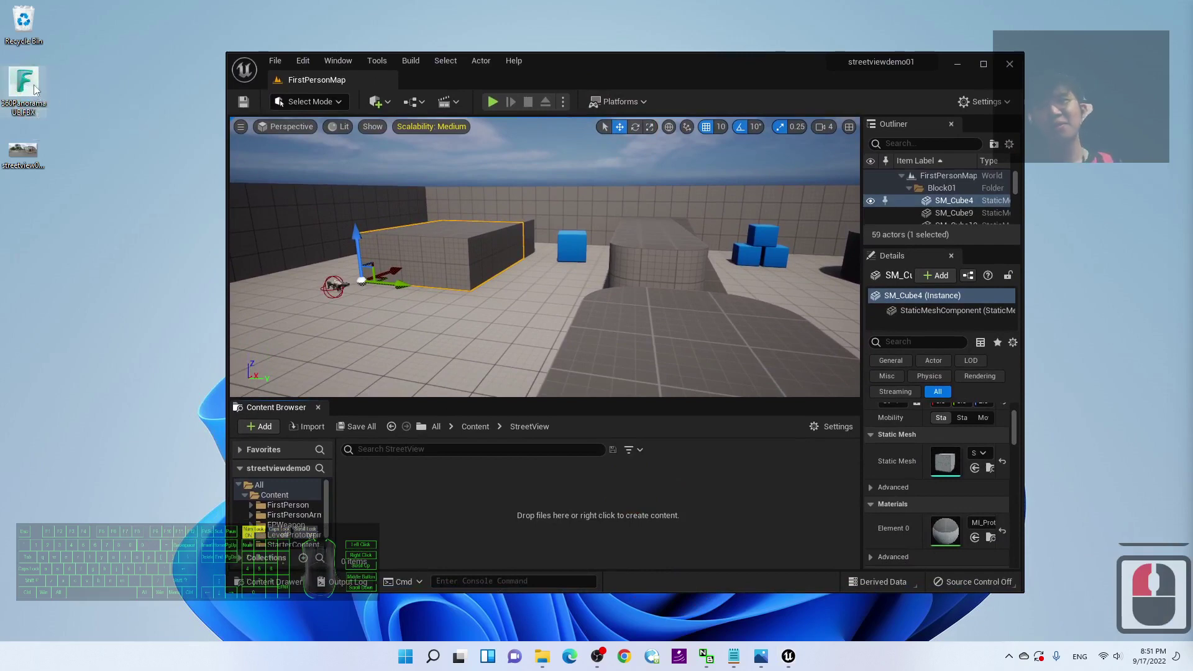
Step: Import the 360 panorama FBX into StreetView with default settings
{"action": "left_click_drag", "start_coordinate": [22, 75], "coordinate": [458, 507]}
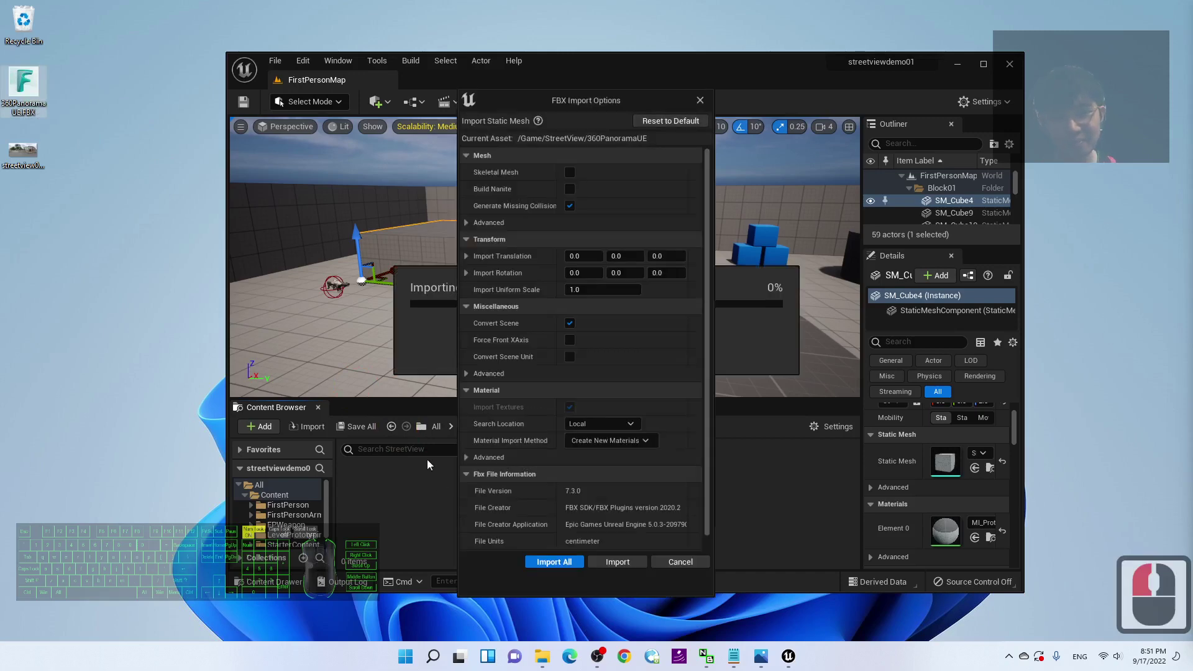
{"action": "left_click", "coordinate": [559, 562]}
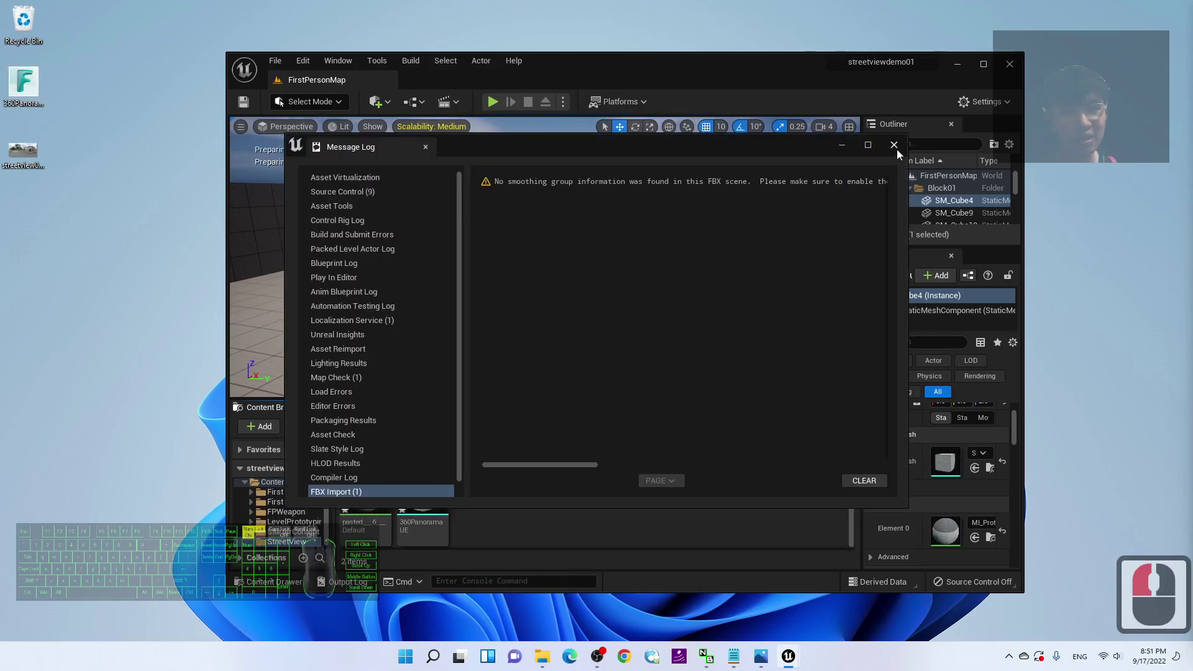
{"action": "left_click", "coordinate": [894, 146]}
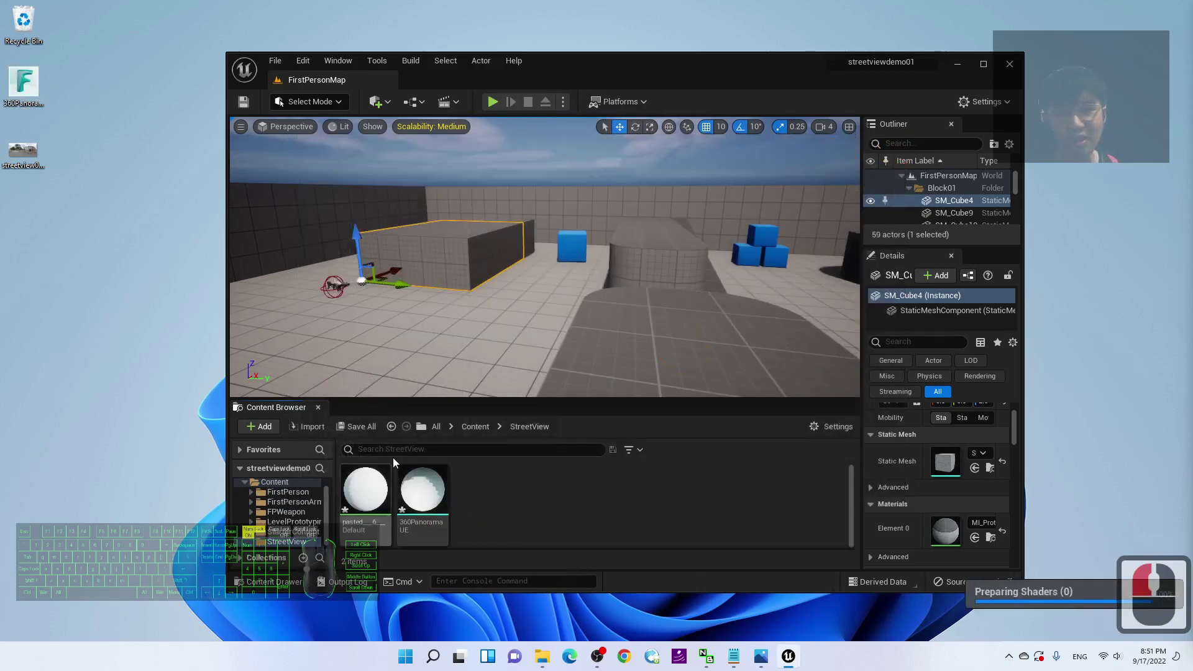
Step: Preview streetview01.jpg, import it into StreetView, and maximize the editor
{"action": "double_click", "coordinate": [23, 151]}
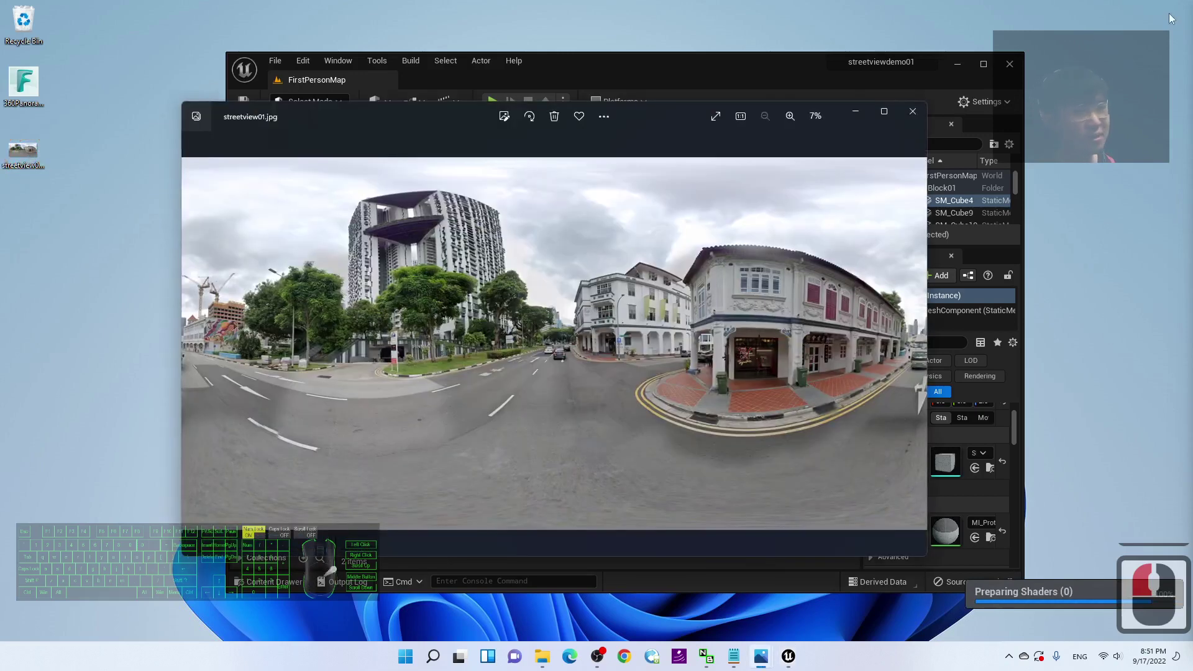
{"action": "left_click", "coordinate": [913, 111]}
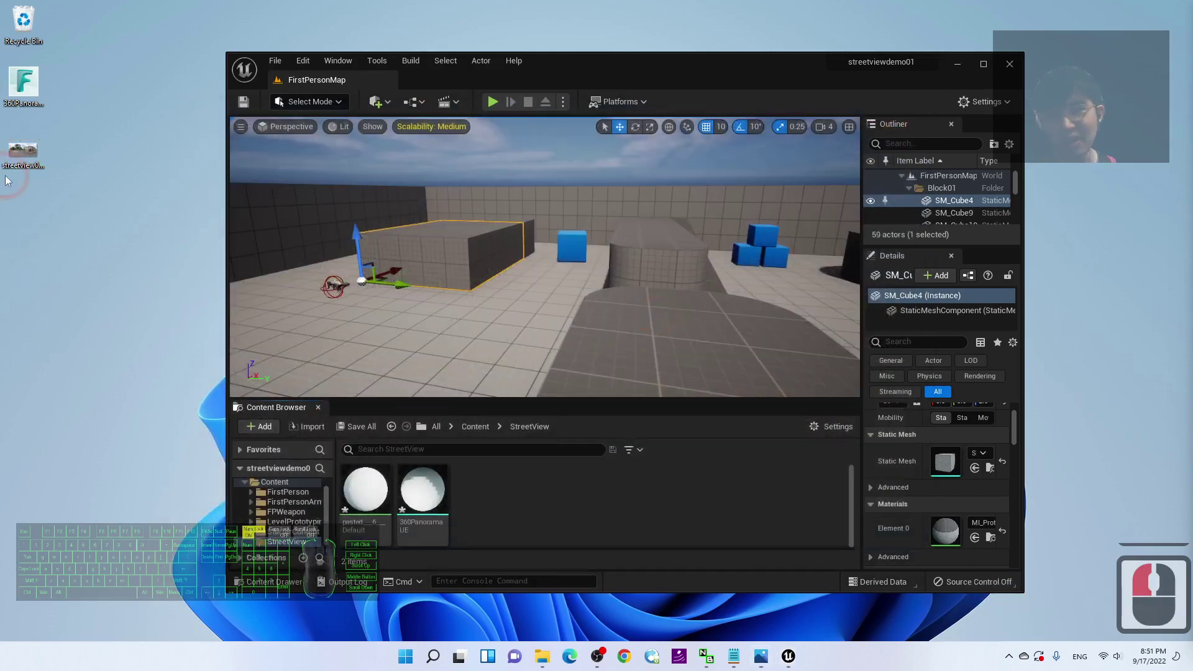
{"action": "left_click_drag", "start_coordinate": [25, 154], "coordinate": [503, 511]}
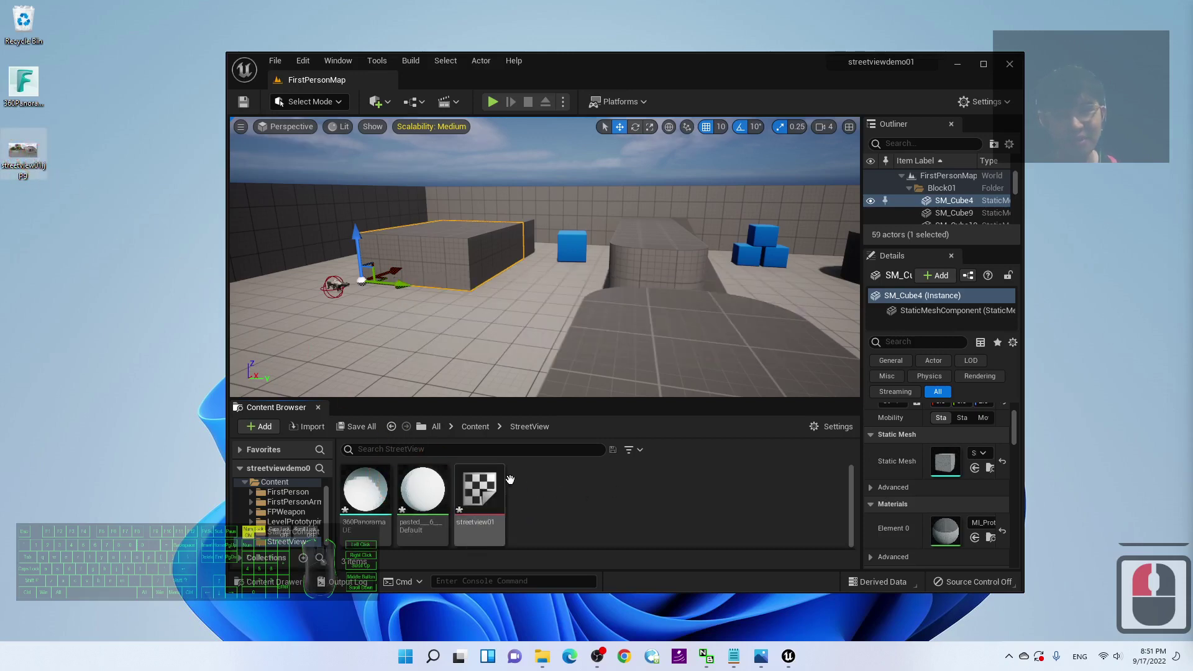
{"action": "left_click", "coordinate": [983, 63]}
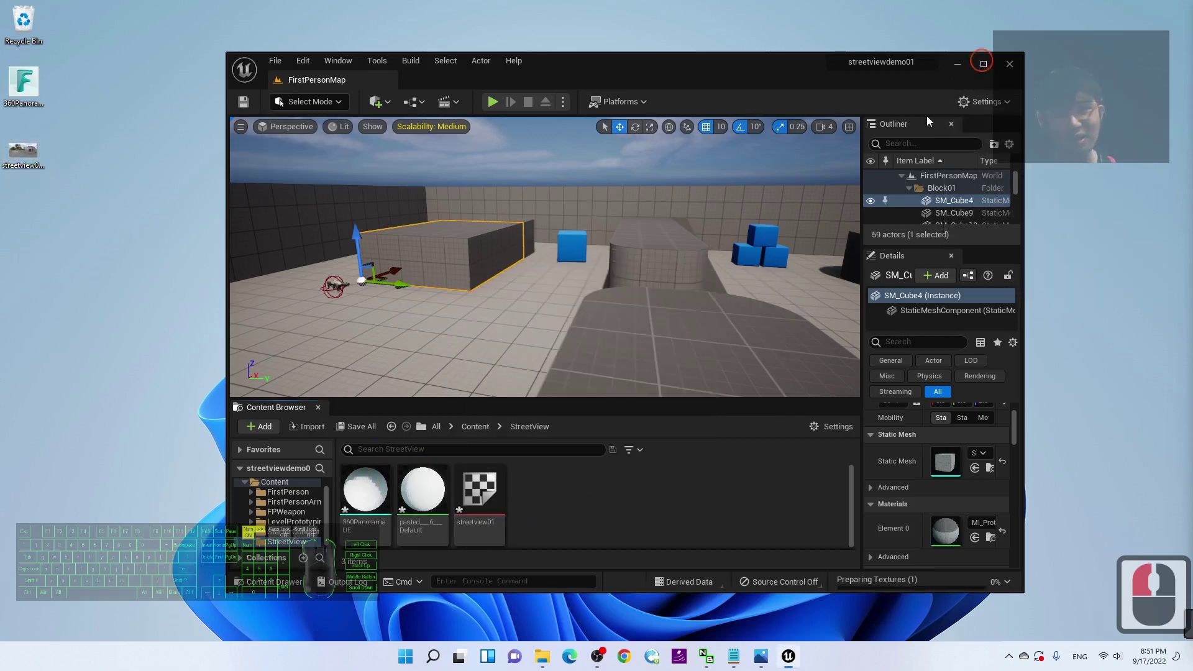
{"action": "left_click", "coordinate": [551, 441]}
Step: Drag the 360PanoramaUE mesh into the level to place the dome
{"action": "mouse_move", "coordinate": [305, 509]}
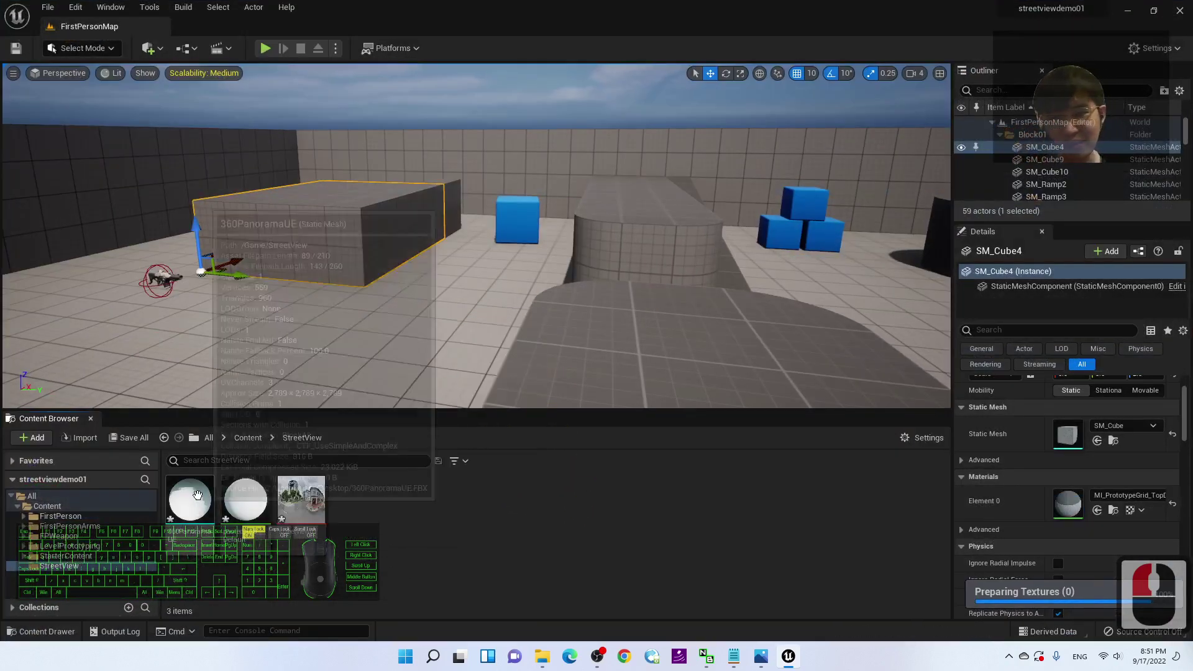
{"action": "left_click", "coordinate": [182, 499]}
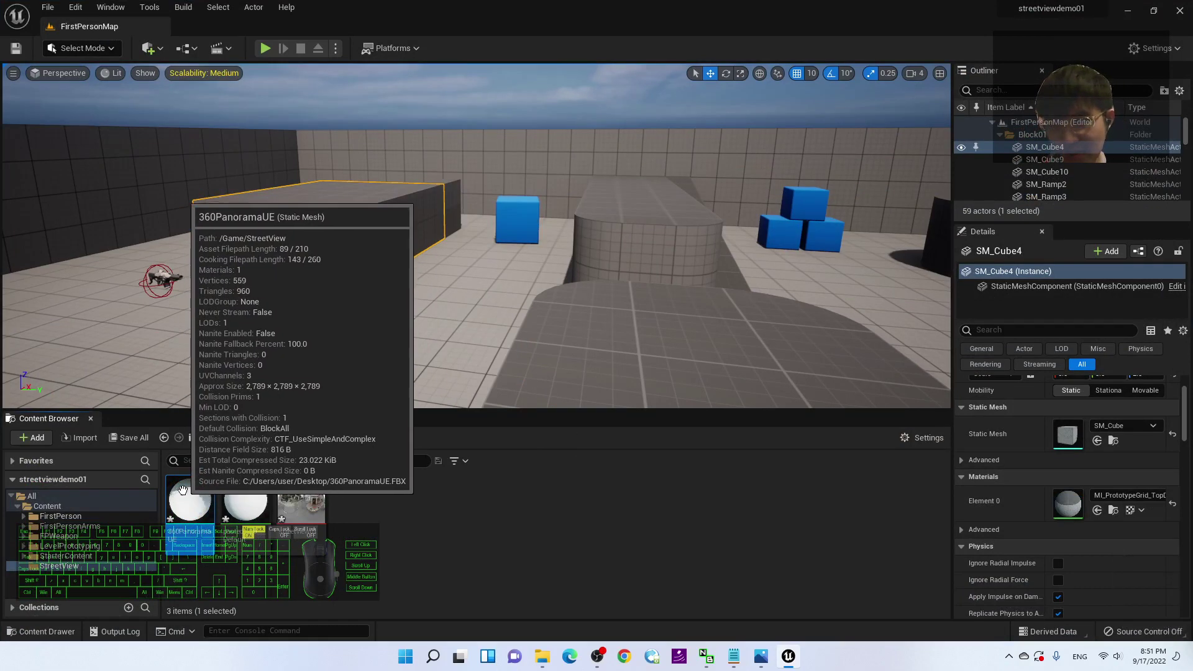
{"action": "left_click_drag", "start_coordinate": [182, 499], "coordinate": [394, 354]}
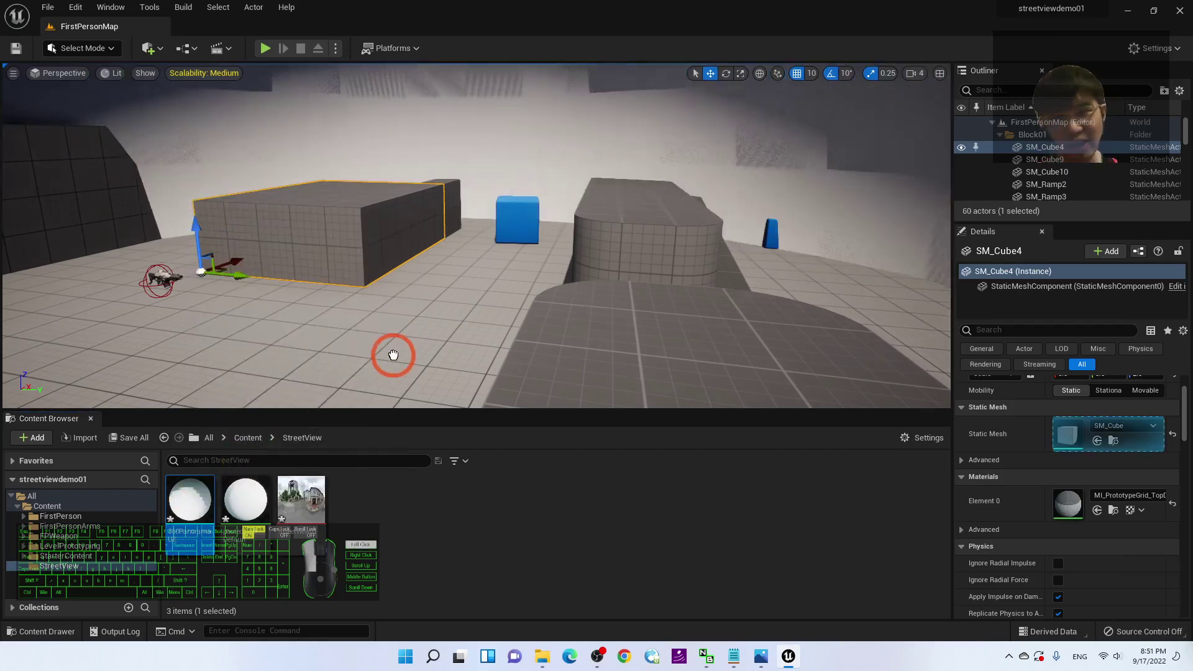
{"action": "scroll", "coordinate": [491, 303], "scroll_direction": "down", "scroll_amount": 6}
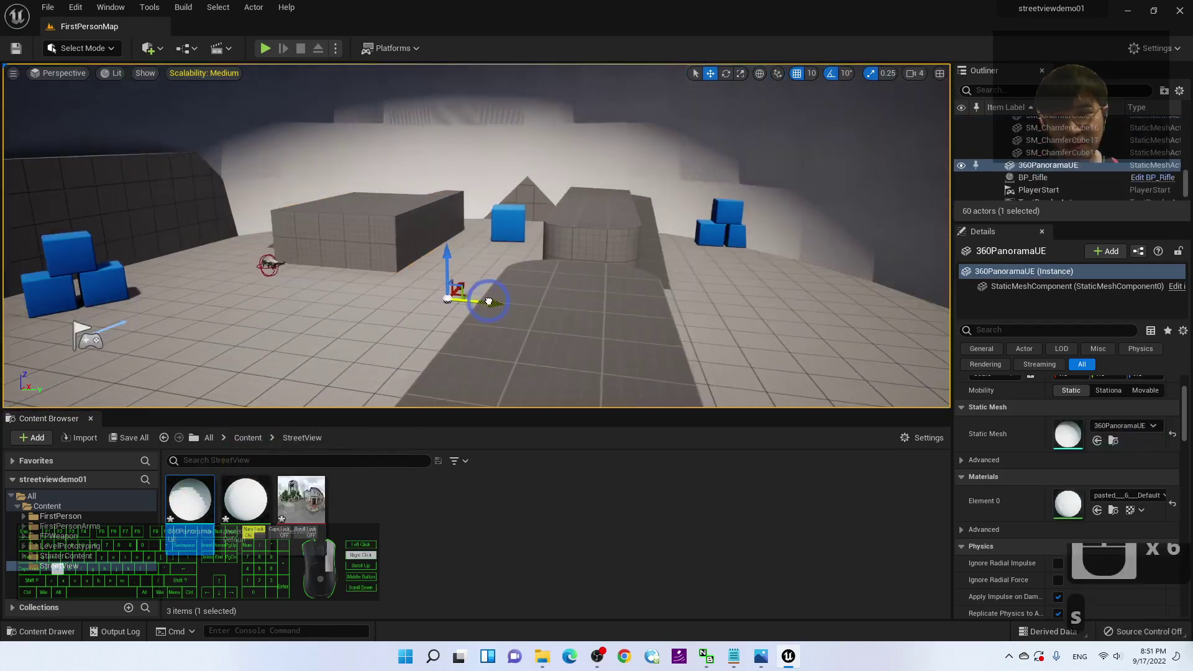
{"action": "key", "text": "s"}
{"action": "key", "text": "s"}
{"action": "key", "text": "s"}
{"action": "key", "text": "s"}
{"action": "key", "text": "s"}
{"action": "key", "text": "s"}
{"action": "key", "text": "s"}
{"action": "key", "text": "s"}
{"action": "key", "text": "s"}
{"action": "key", "text": "s"}
{"action": "key", "text": "s"}
{"action": "key", "text": "s"}
{"action": "key", "text": "s"}
{"action": "key", "text": "s"}
{"action": "key", "text": "s"}
{"action": "key", "text": "s"}
{"action": "right_click_drag", "start_coordinate": [489, 302], "coordinate": [489, 302]}
Step: Nudge the dome along the X axis and start a play test
{"action": "key", "text": "a"}
{"action": "key", "text": "w"}
{"action": "key", "text": "w"}
{"action": "key", "text": "w"}
{"action": "key", "text": "w"}
{"action": "key", "text": "w"}
{"action": "key", "text": "w"}
{"action": "key", "text": "d"}
{"action": "key", "text": "s"}
{"action": "key", "text": "s"}
{"action": "key", "text": "s"}
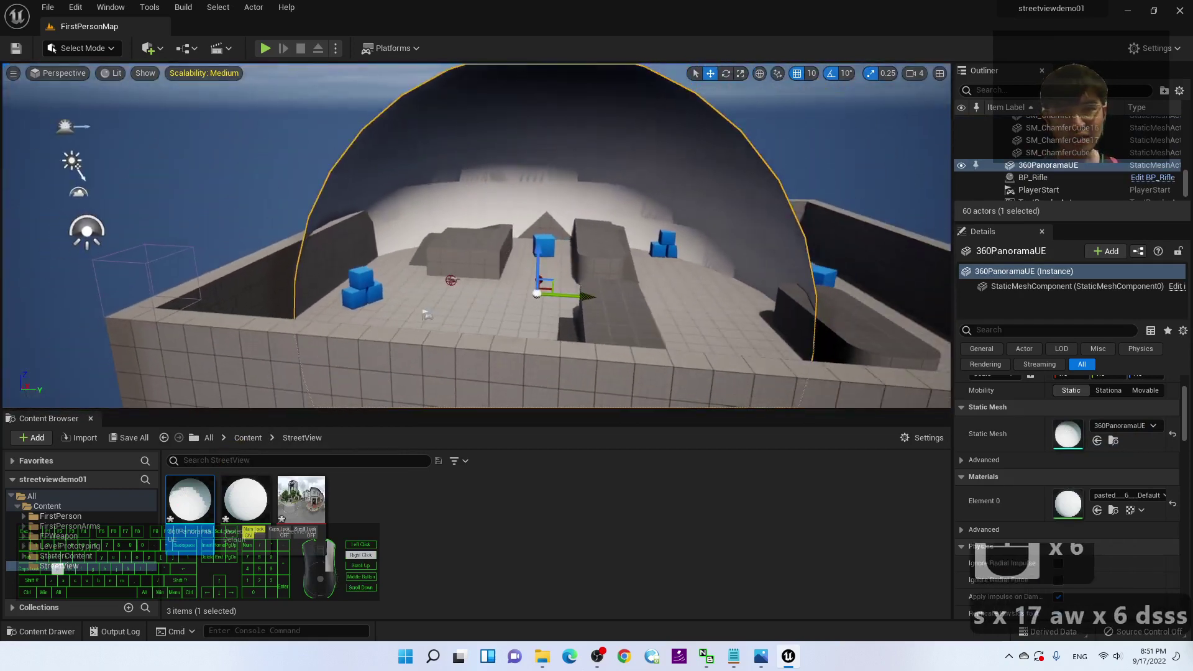
{"action": "right_click_drag", "start_coordinate": [512, 205], "coordinate": [512, 205]}
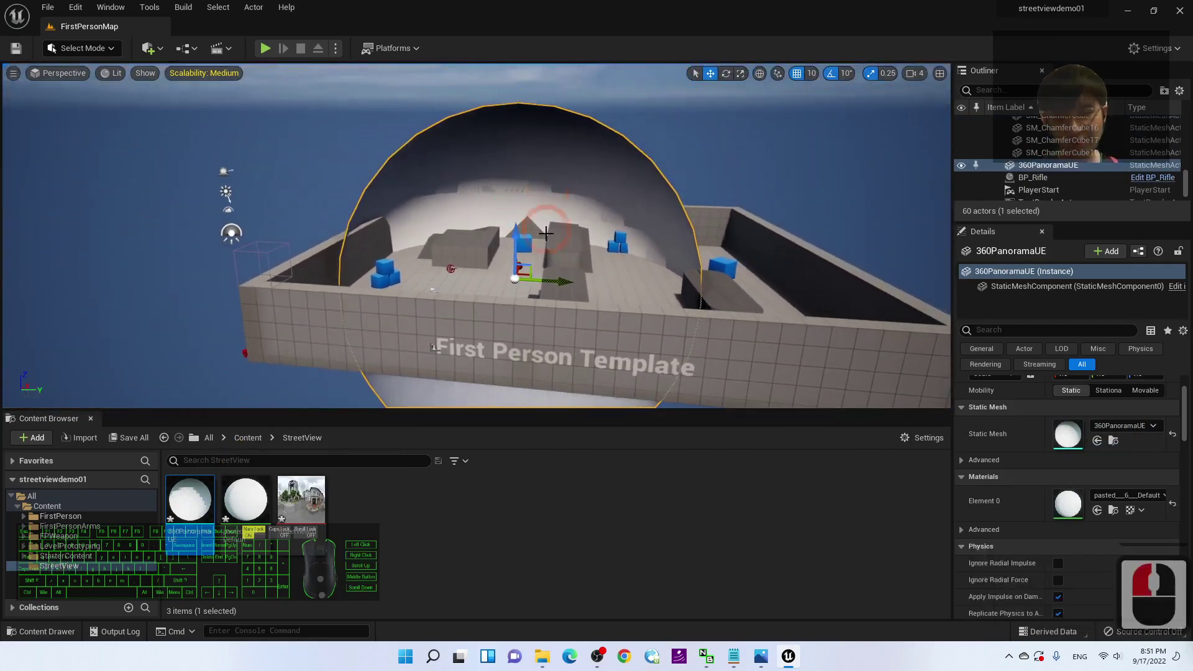
{"action": "scroll", "coordinate": [516, 283], "scroll_direction": "up", "scroll_amount": 6}
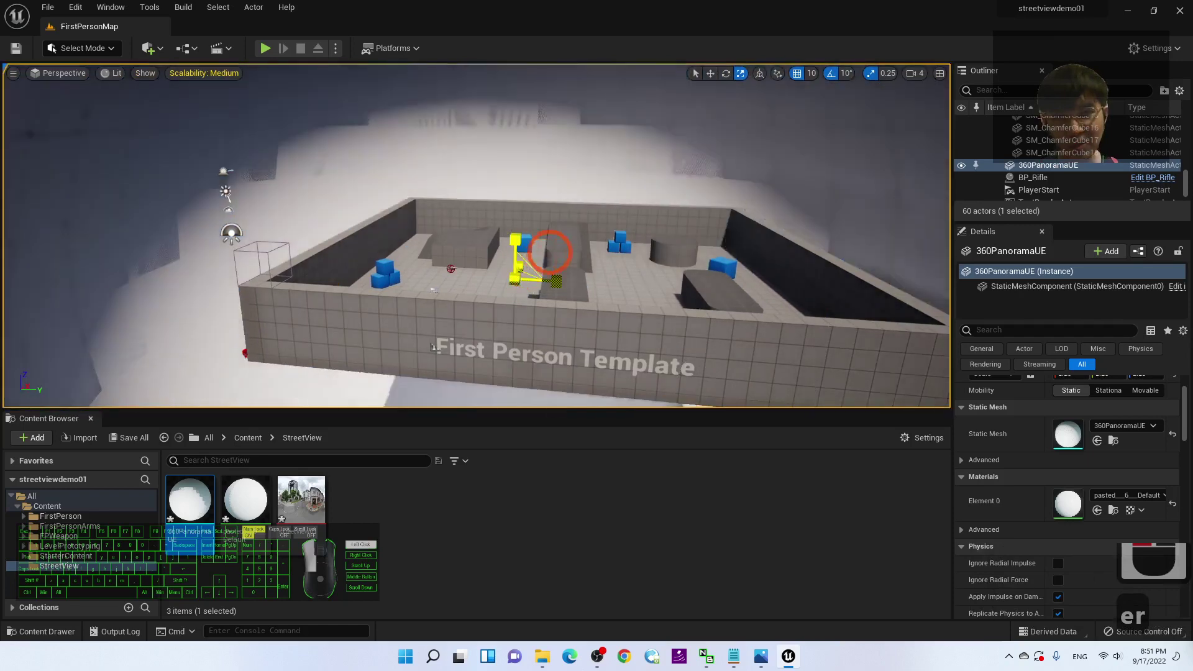
{"action": "right_click_drag", "start_coordinate": [534, 260], "coordinate": [543, 268]}
{"action": "key", "text": "w"}
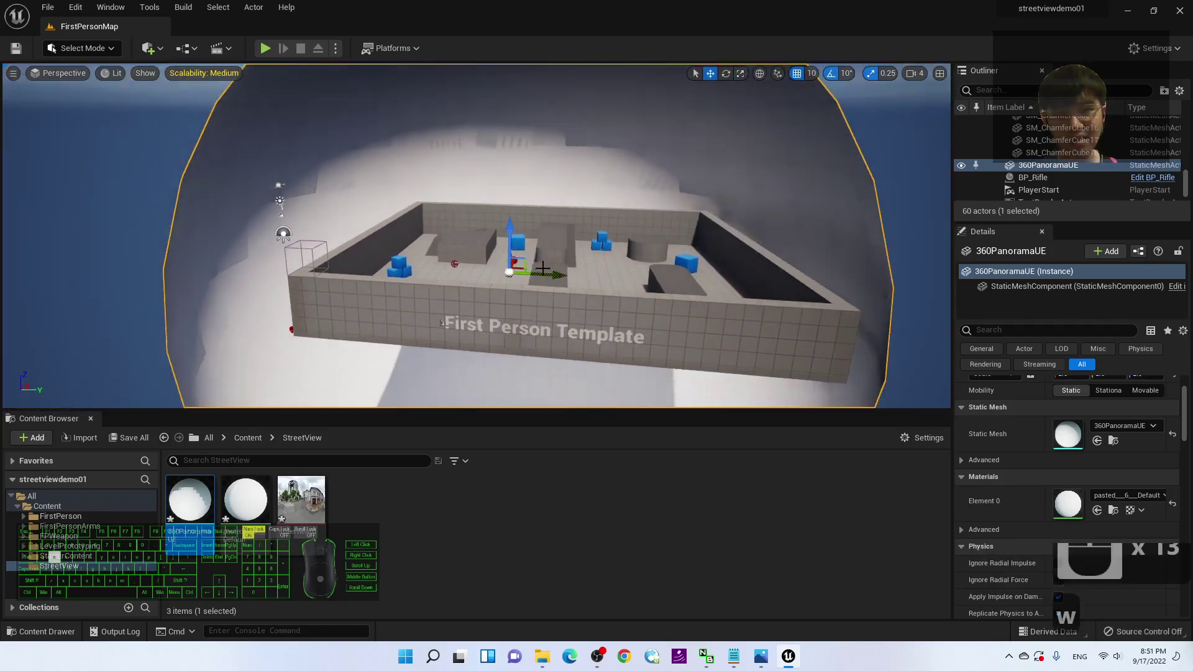
{"action": "left_click_drag", "start_coordinate": [559, 276], "coordinate": [594, 276]}
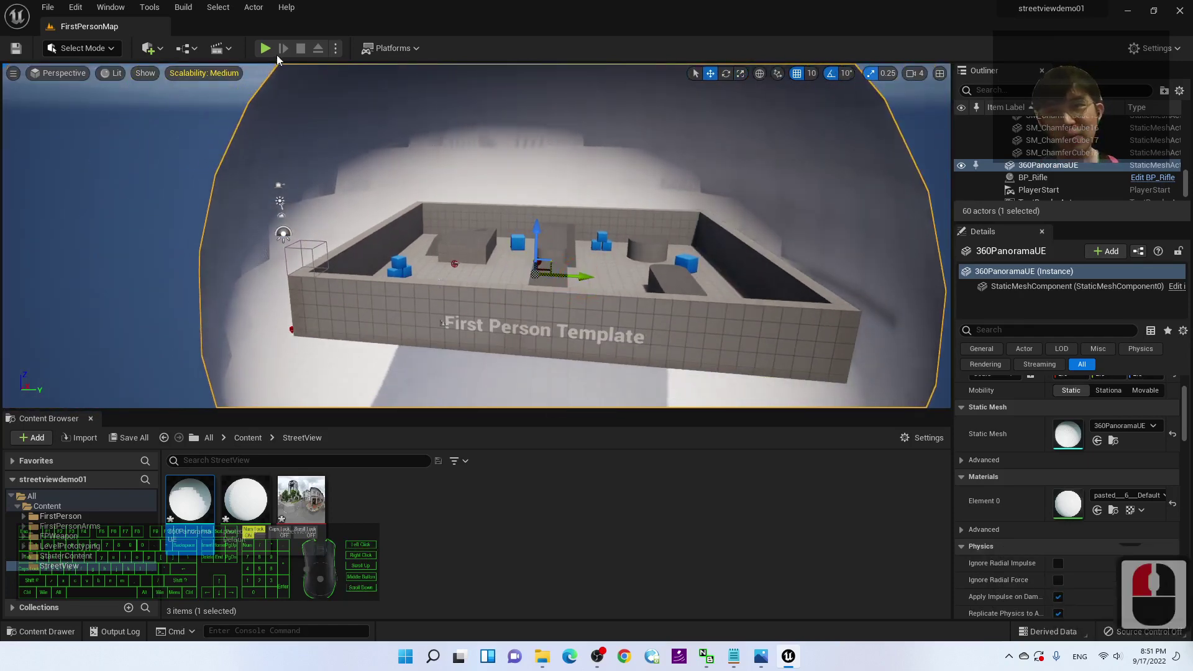
{"action": "left_click", "coordinate": [265, 47]}
Step: Stop the play test and fly the editor camera out of the dome
{"action": "left_click", "coordinate": [567, 286]}
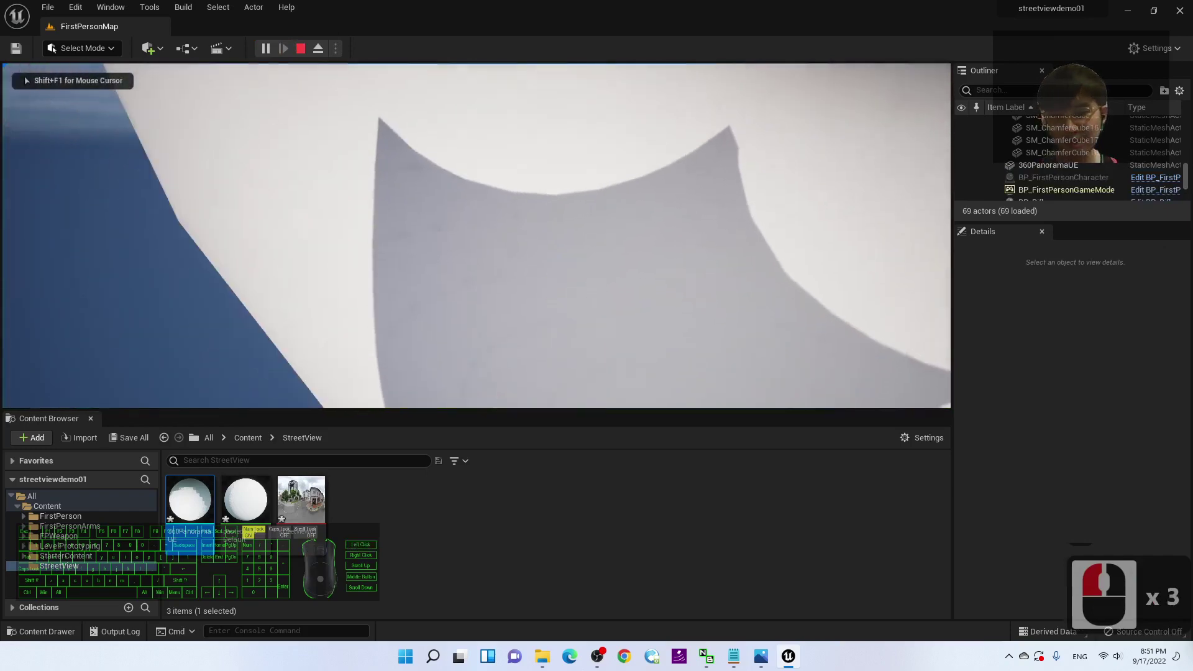
{"action": "key", "text": "Escape"}
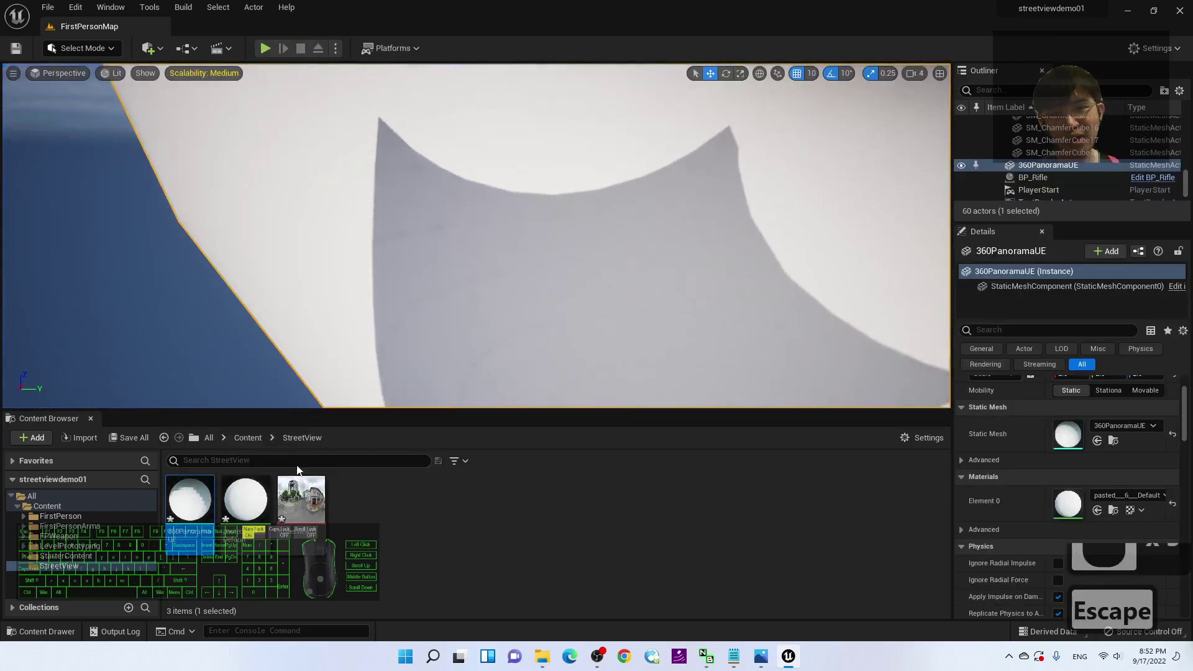
{"action": "scroll", "coordinate": [594, 163], "scroll_direction": "up", "scroll_amount": 15}
{"action": "key", "text": "w"}
{"action": "key", "text": "d"}
{"action": "right_click_drag", "start_coordinate": [689, 205], "coordinate": [650, 106]}
{"action": "key", "text": "d"}
{"action": "key", "text": "s"}
{"action": "key", "text": "s"}
{"action": "key", "text": "d"}
{"action": "key", "text": "w"}
{"action": "key", "text": "w"}
{"action": "key", "text": "d"}
{"action": "key", "text": "w"}
{"action": "key", "text": "s"}
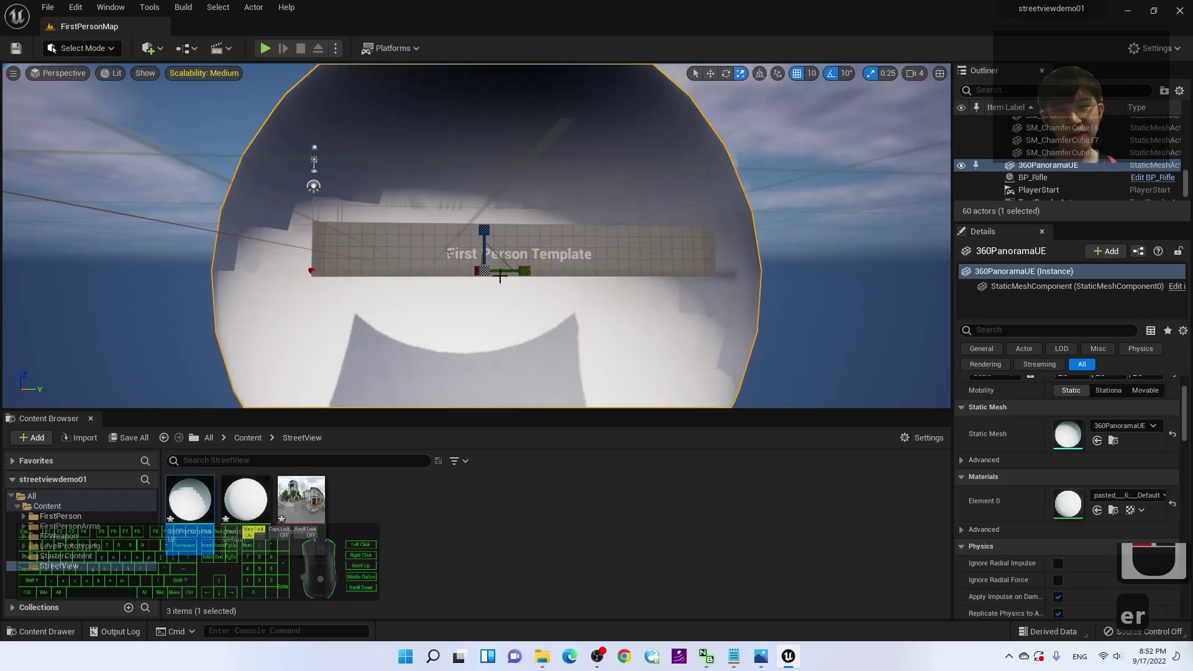
Step: Scale the panorama dome down to a small sphere inside the arena
{"action": "left_click_drag", "start_coordinate": [489, 272], "coordinate": [476, 319]}
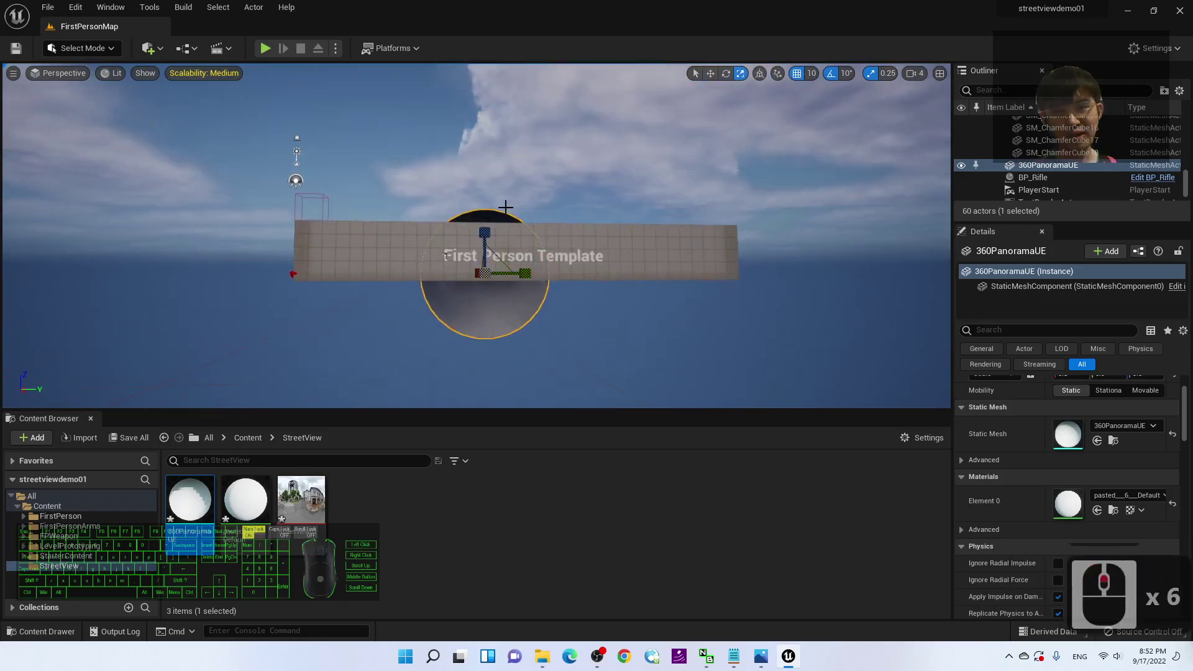
{"action": "key", "text": "w"}
{"action": "right_click_drag", "start_coordinate": [505, 206], "coordinate": [392, 97]}
{"action": "key", "text": "w"}
{"action": "key", "text": "s"}
{"action": "key", "text": "s"}
{"action": "key", "text": "s"}
{"action": "key", "text": "s"}
Step: Play the level in first person and walk the character around the arena
{"action": "left_click", "coordinate": [266, 49]}
{"action": "key", "text": "a"}
{"action": "key", "text": "a"}
{"action": "key", "text": "a"}
{"action": "key", "text": "w"}
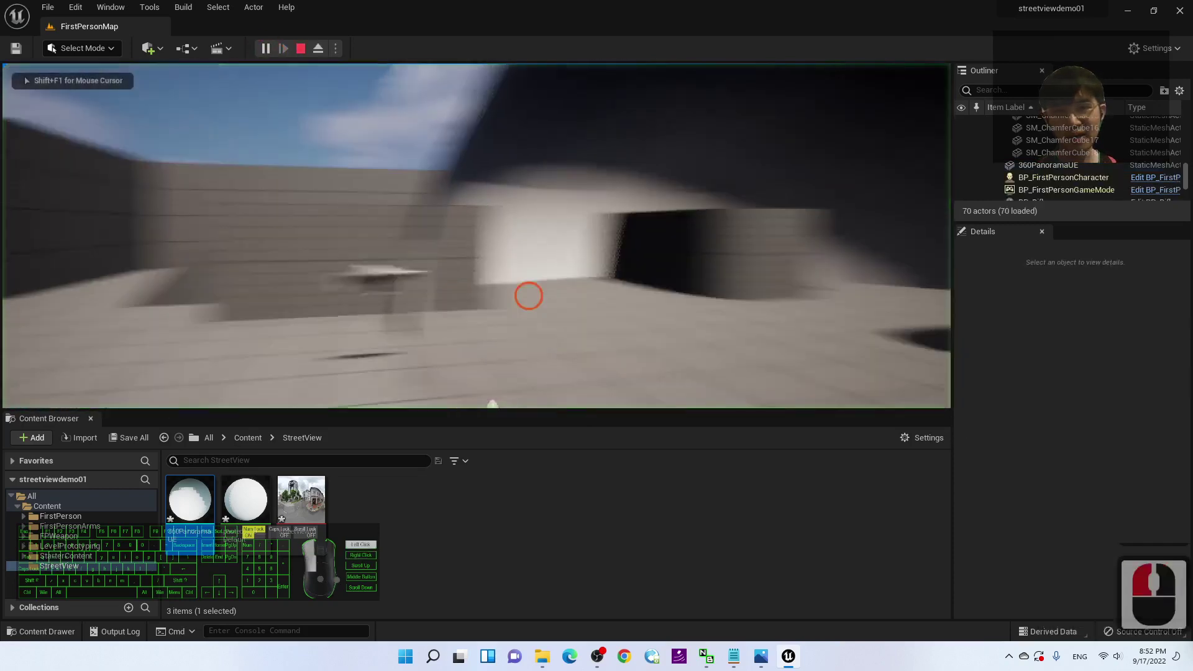
{"action": "key", "text": "d"}
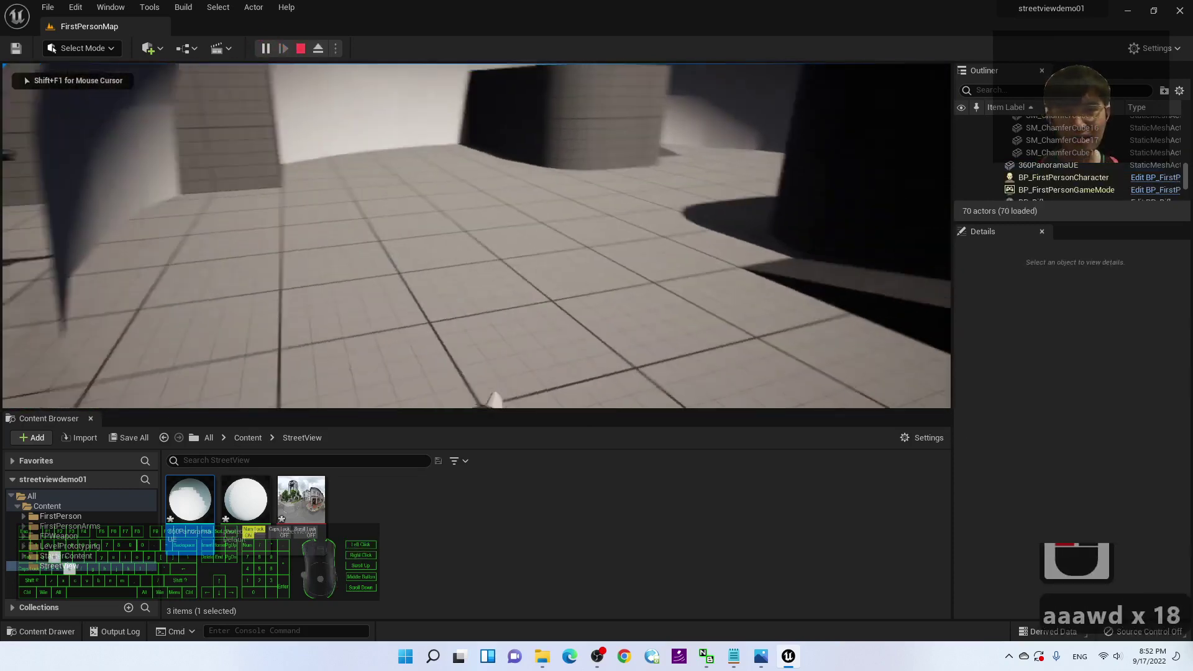
{"action": "key", "text": "s"}
{"action": "key", "text": "w"}
{"action": "key", "text": "d"}
{"action": "key", "text": "a"}
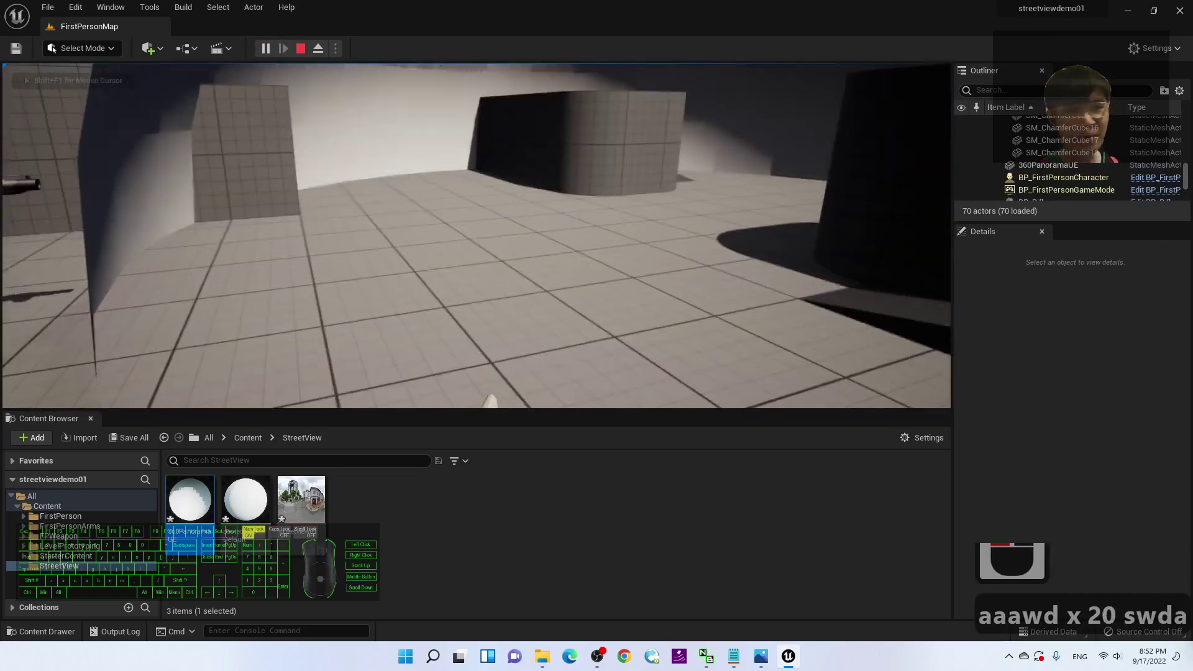
{"action": "key", "text": "d"}
{"action": "key", "text": "w"}
{"action": "key", "text": "a"}
{"action": "key", "text": "w"}
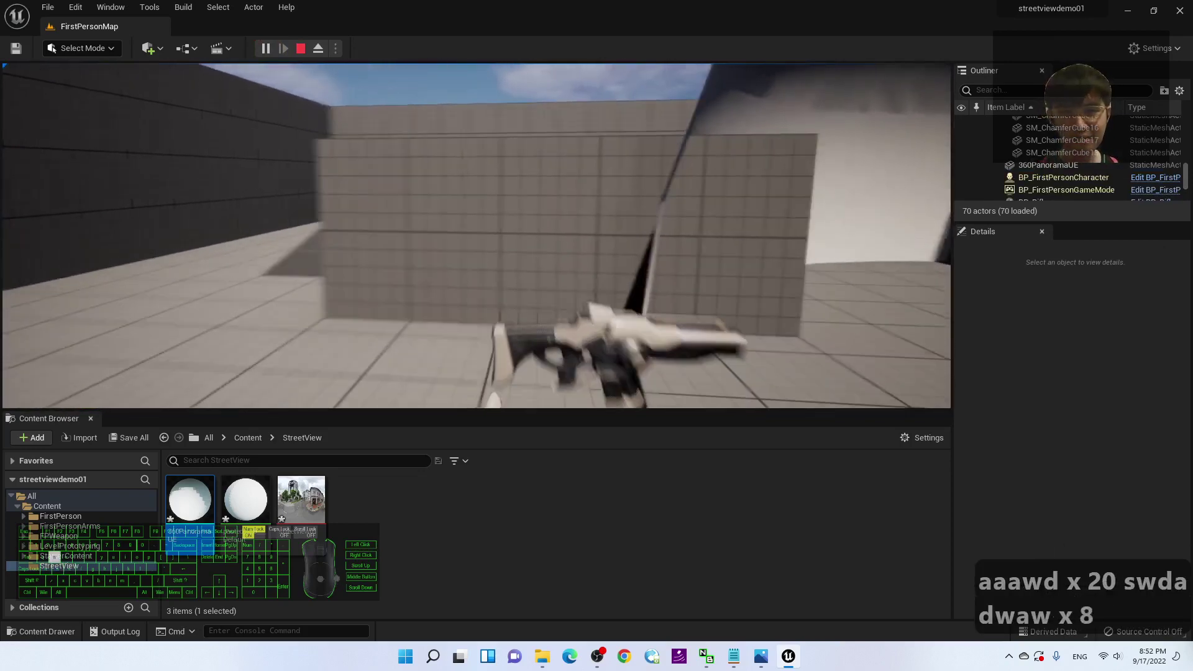
{"action": "key", "text": "d"}
Step: Fire the rifle toward the dome, then end the play test
{"action": "left_click", "coordinate": [832, 323]}
{"action": "key", "text": "s"}
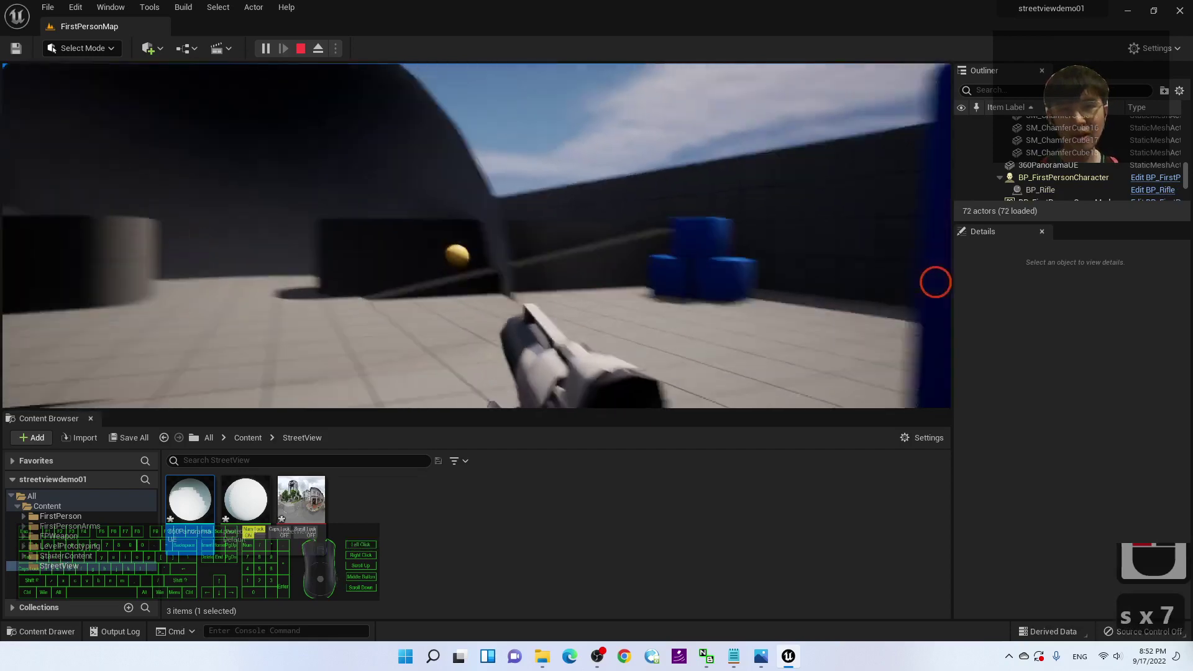
{"action": "left_click", "coordinate": [844, 261]}
{"action": "left_click", "coordinate": [844, 261]}
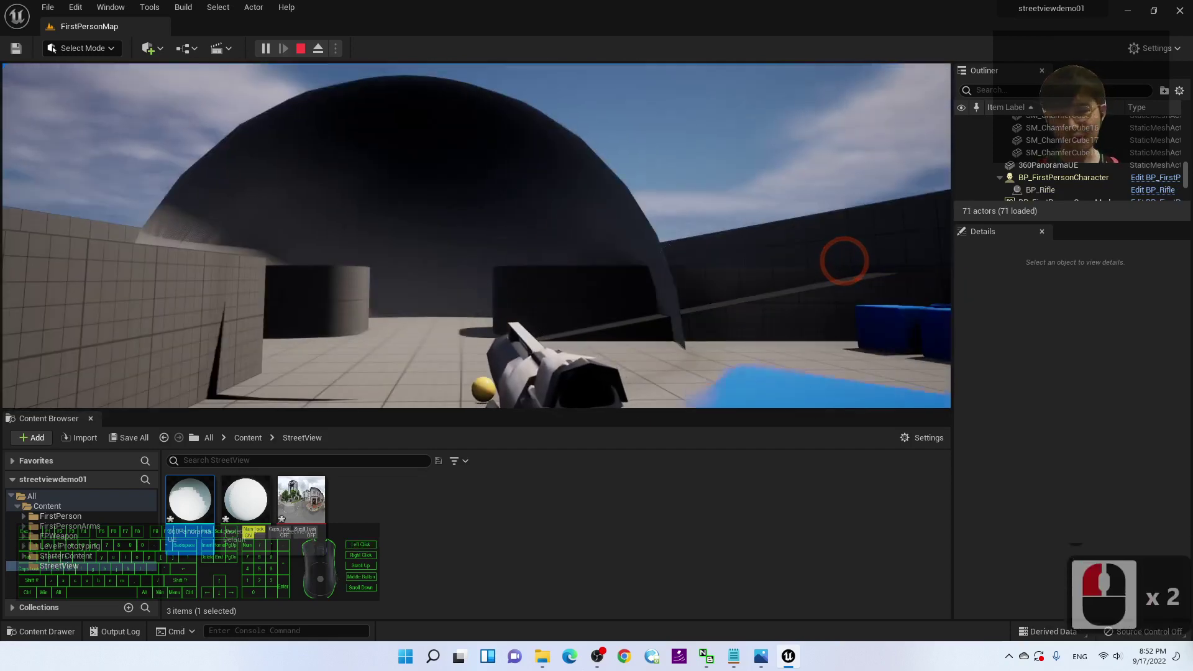
{"action": "key", "text": "Escape"}
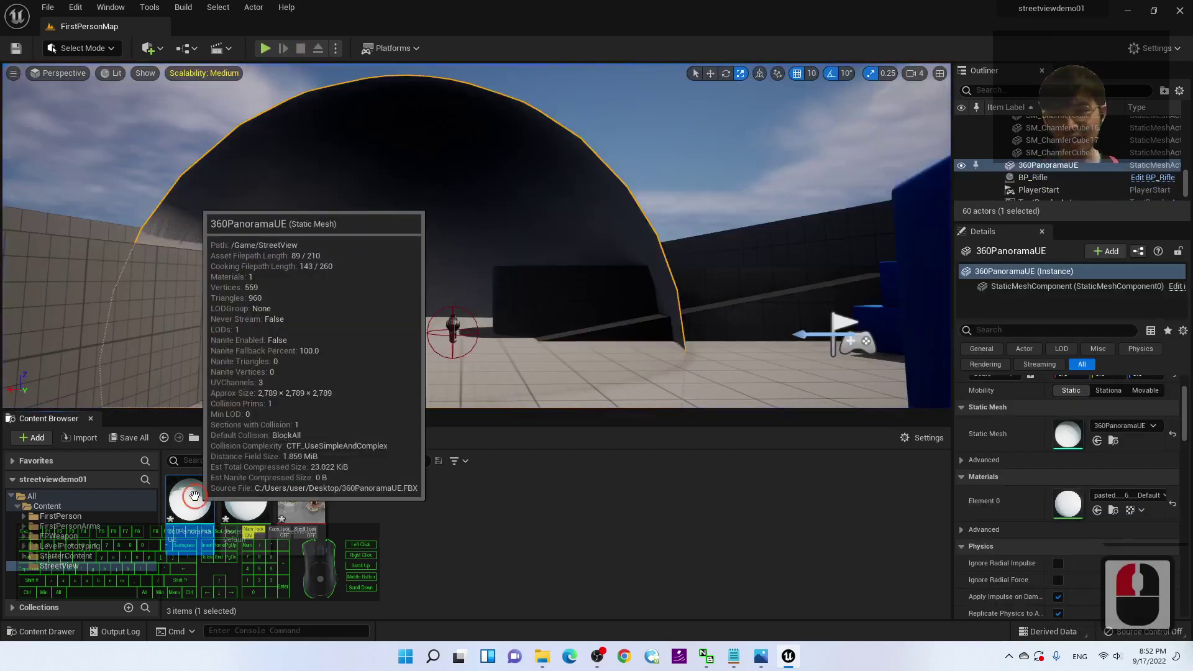
Step: Set the 360PanoramaUE mesh's collision preset to NoCollision and close its editor
{"action": "double_click", "coordinate": [195, 496]}
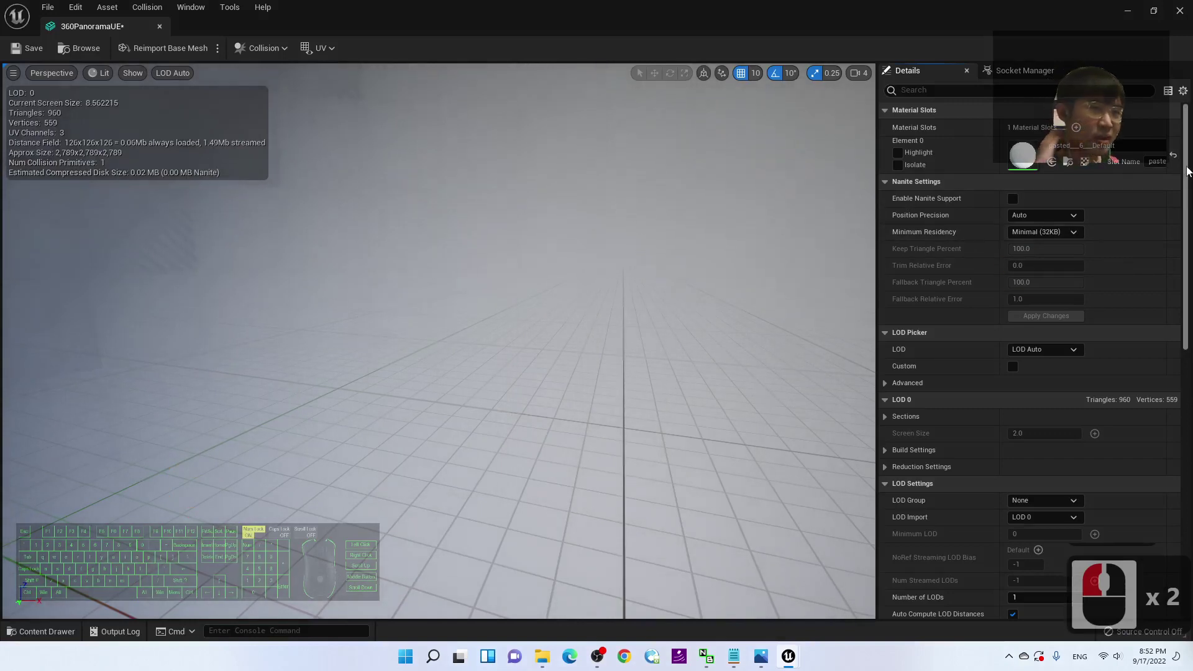
{"action": "left_click_drag", "start_coordinate": [1185, 189], "coordinate": [1191, 397]}
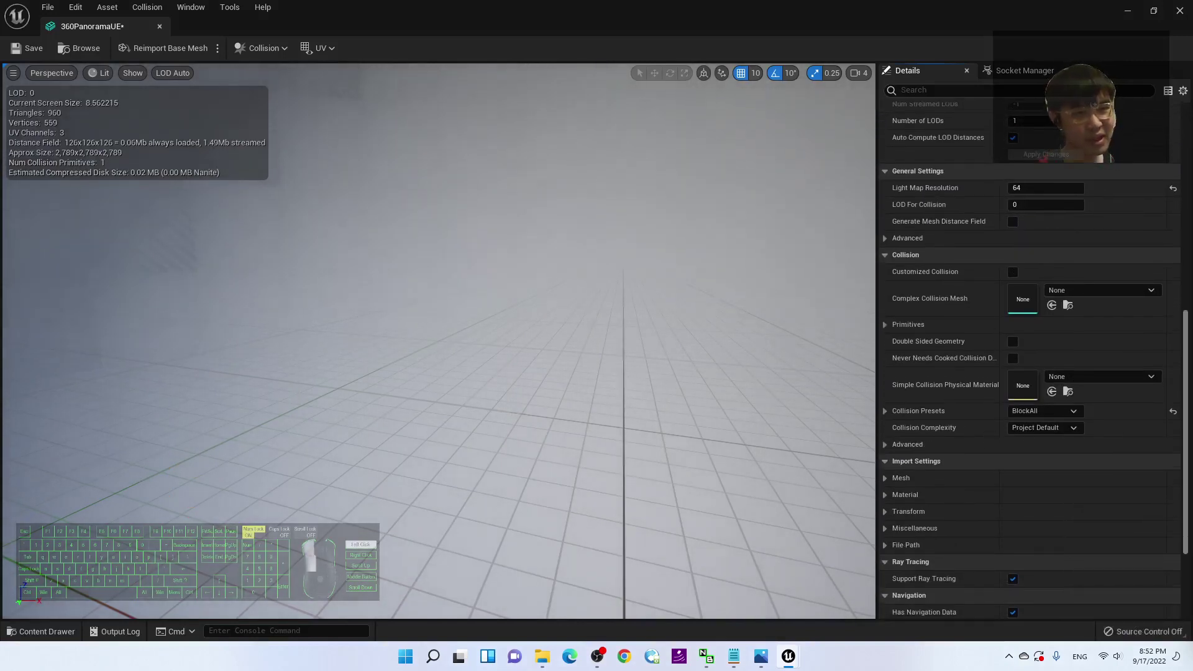
{"action": "scroll", "coordinate": [1141, 390], "scroll_direction": "down", "scroll_amount": 1}
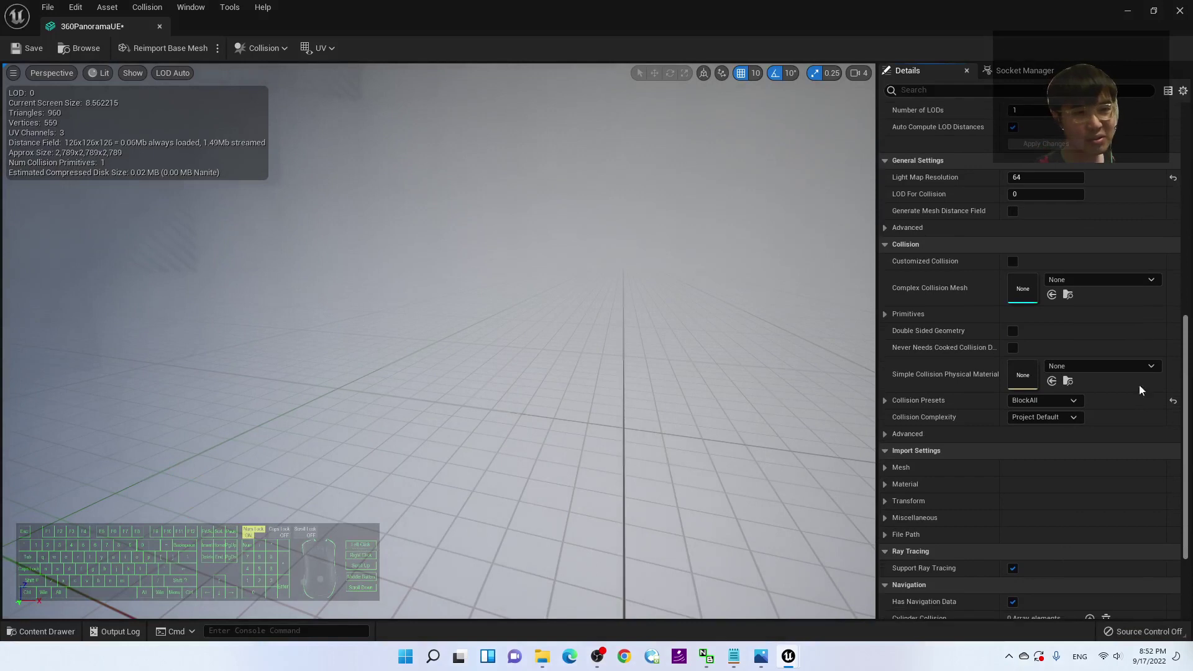
{"action": "left_click", "coordinate": [1075, 400]}
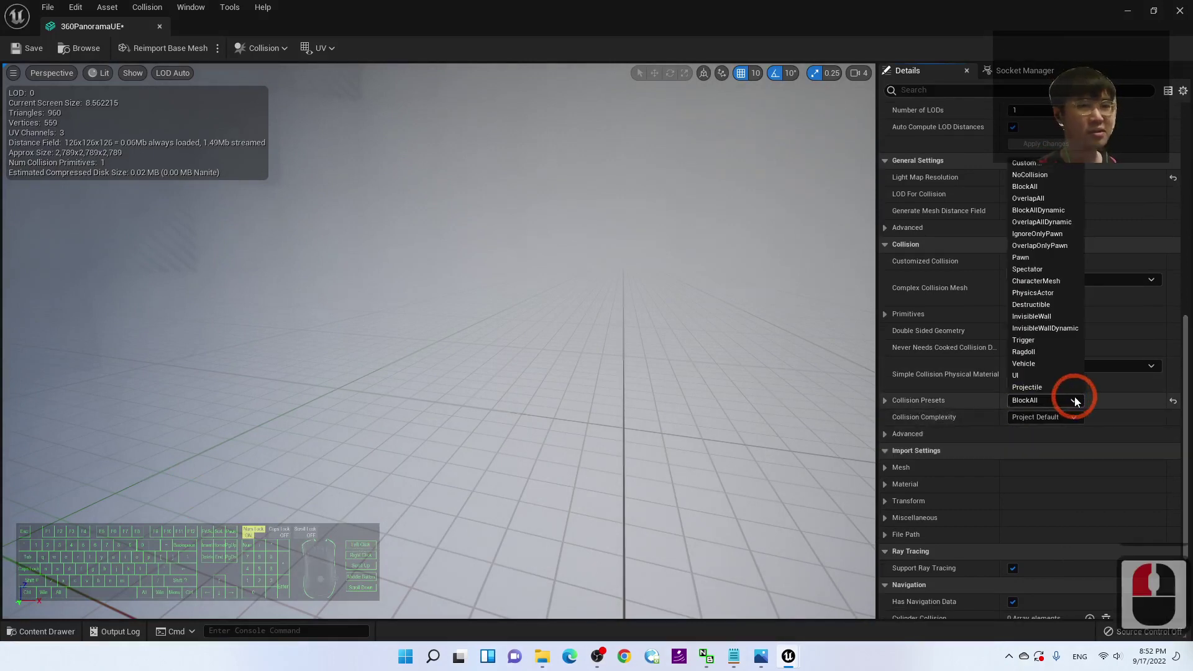
{"action": "left_click", "coordinate": [1042, 173]}
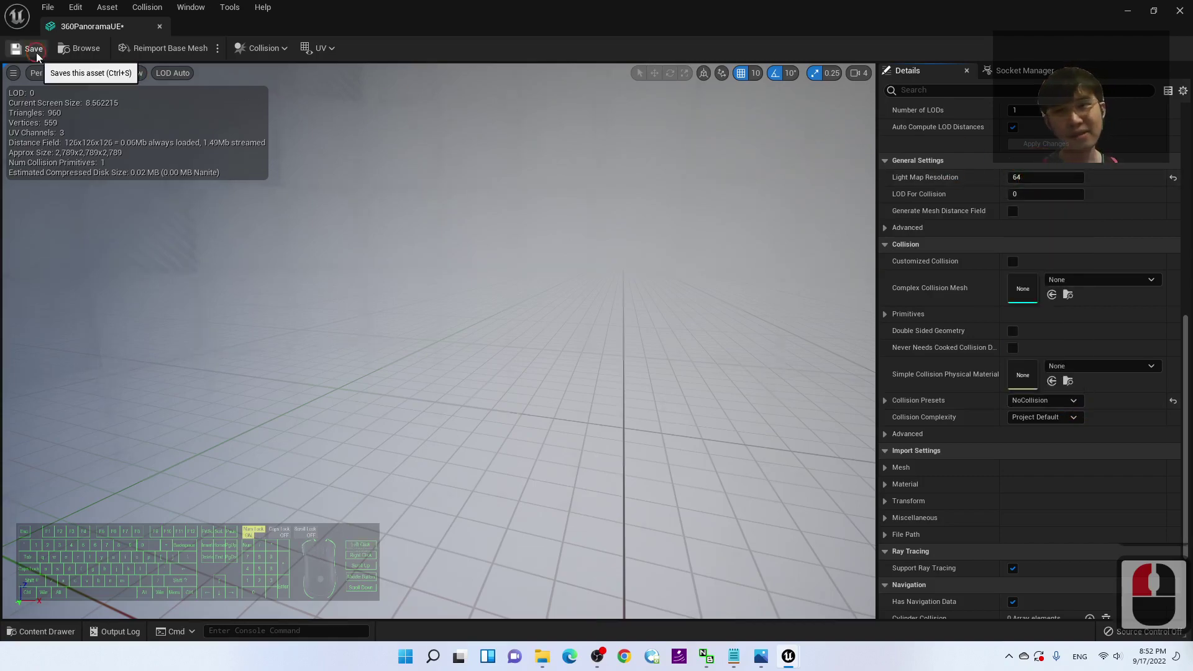
{"action": "left_click", "coordinate": [1181, 10]}
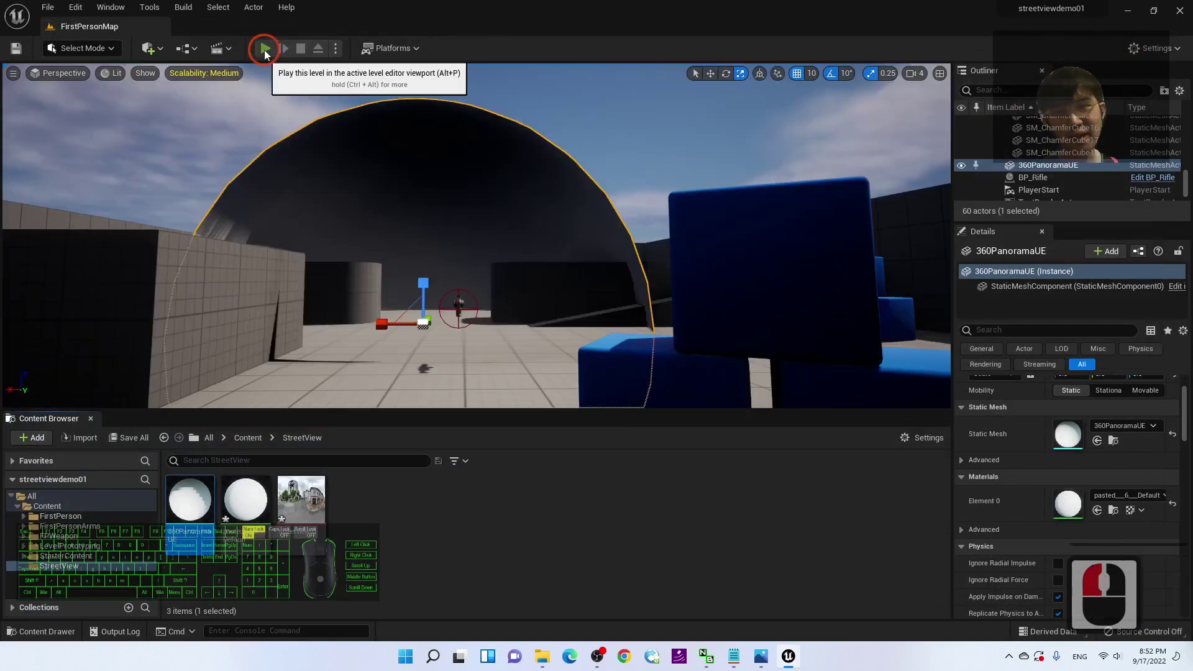
{"action": "left_click", "coordinate": [265, 49]}
{"action": "left_click", "coordinate": [640, 292]}
{"action": "key", "text": "a"}
{"action": "key", "text": "w"}
{"action": "key", "text": "w"}
{"action": "key", "text": "w"}
{"action": "key", "text": "w"}
{"action": "key", "text": "a"}
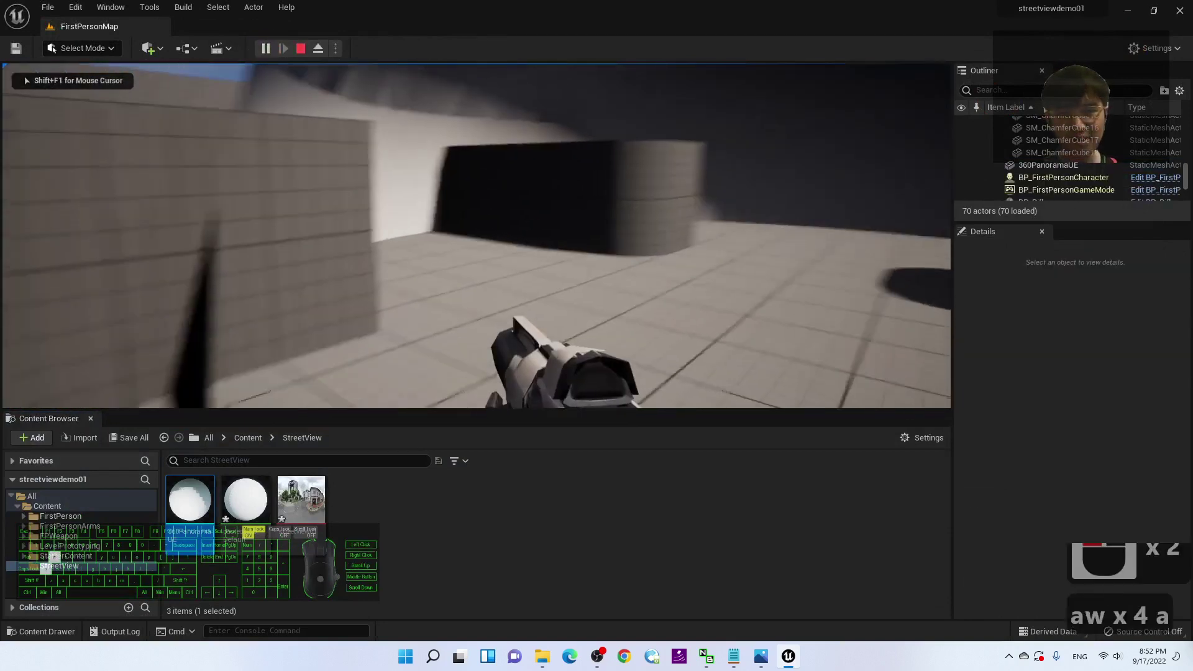
{"action": "key", "text": "s"}
{"action": "left_click", "coordinate": [833, 248]}
{"action": "left_click", "coordinate": [796, 255]}
{"action": "key", "text": "d"}
{"action": "key", "text": "w"}
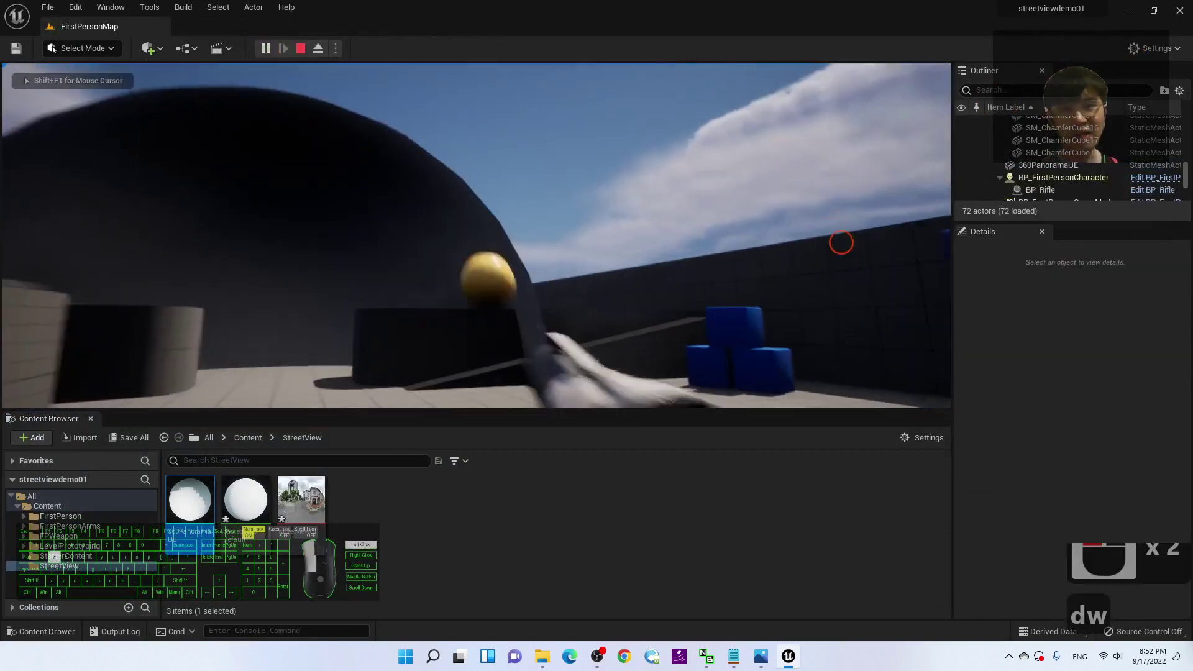
{"action": "key", "text": "w"}
{"action": "key", "text": "a"}
{"action": "key", "text": "s"}
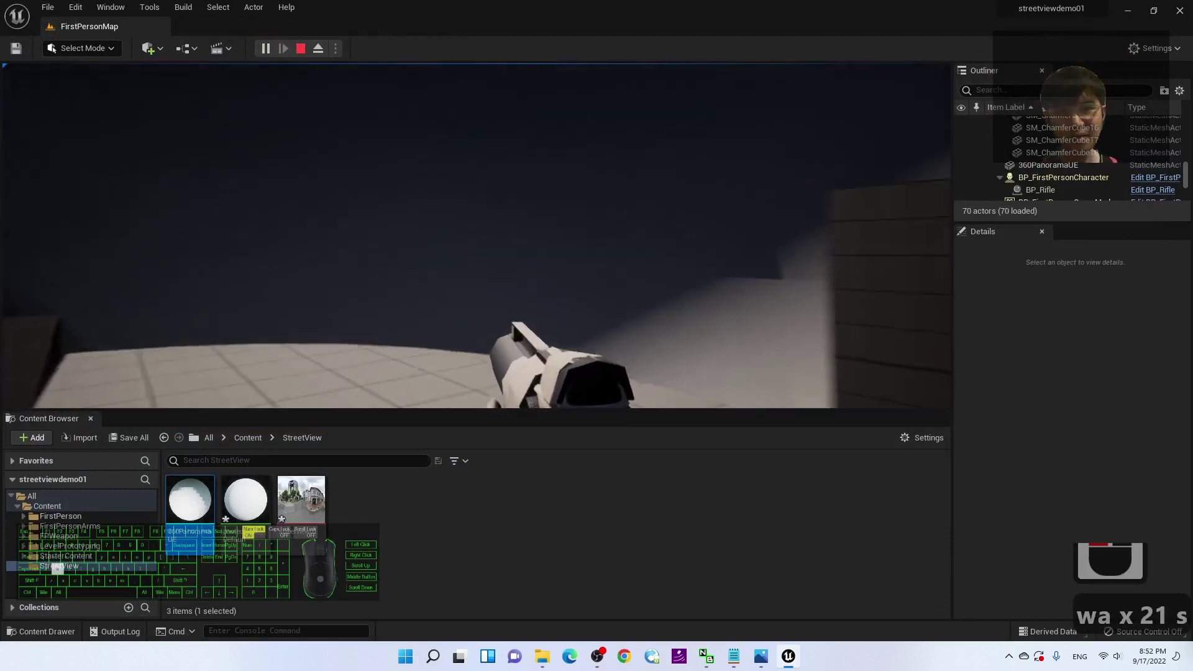
{"action": "key", "text": "w"}
{"action": "key", "text": "w"}
{"action": "key", "text": "w"}
{"action": "key", "text": "d"}
{"action": "key", "text": "s"}
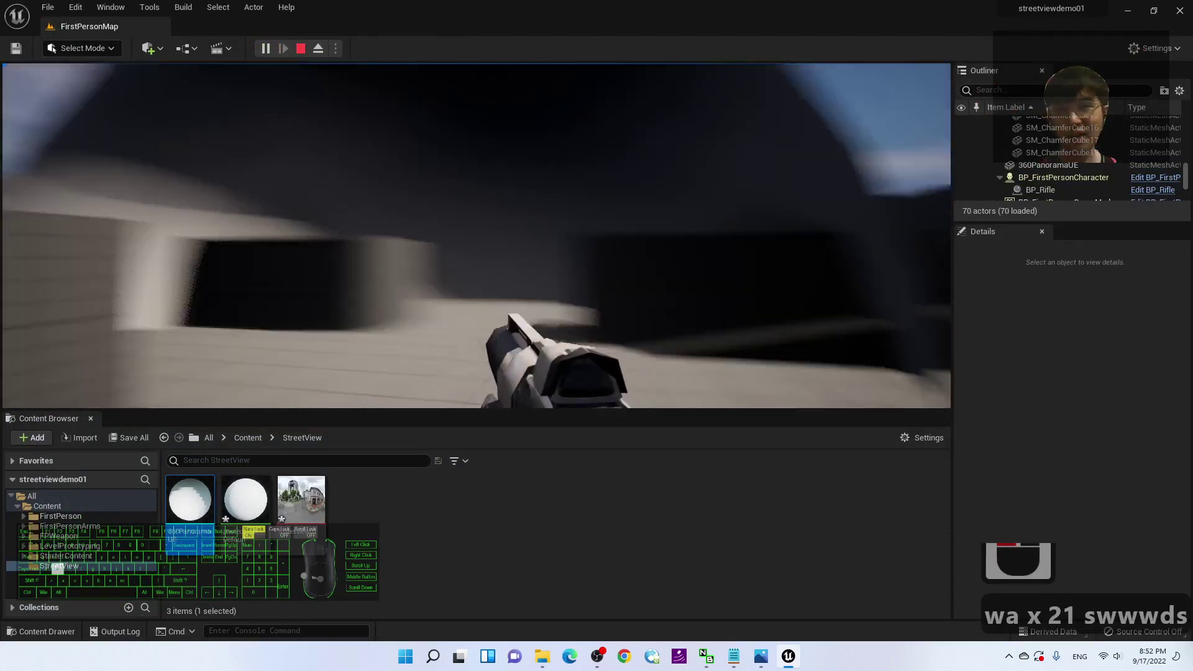
{"action": "key", "text": "s"}
{"action": "key", "text": "a"}
{"action": "key", "text": "a"}
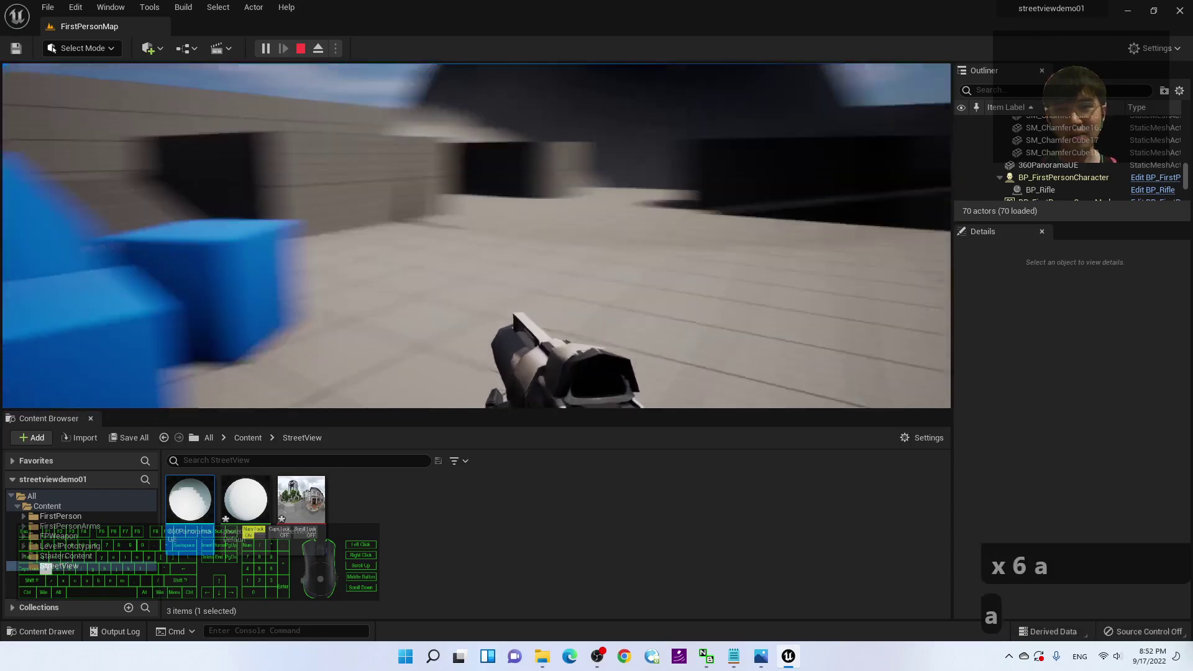
{"action": "key", "text": "s"}
{"action": "key", "text": "d"}
{"action": "key", "text": "w"}
{"action": "key", "text": "Escape"}
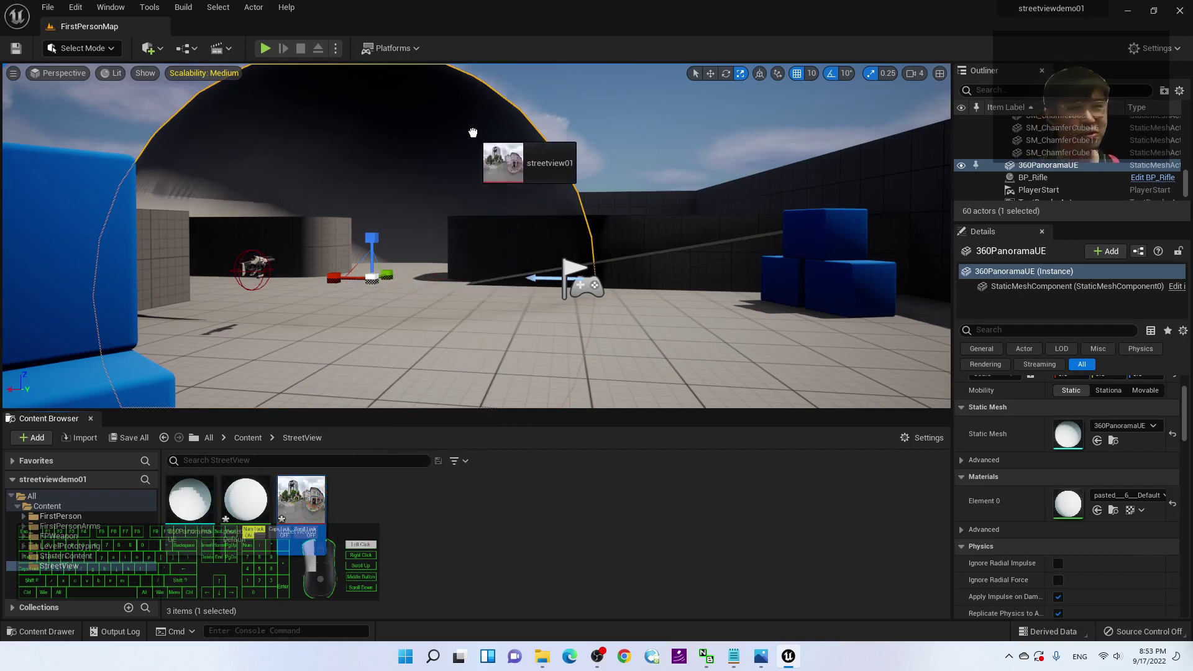
Step: Apply the streetview01 texture to the dome, creating streetview01_Mat, and play-test briefly
{"action": "left_click_drag", "start_coordinate": [446, 130], "coordinate": [447, 130]}
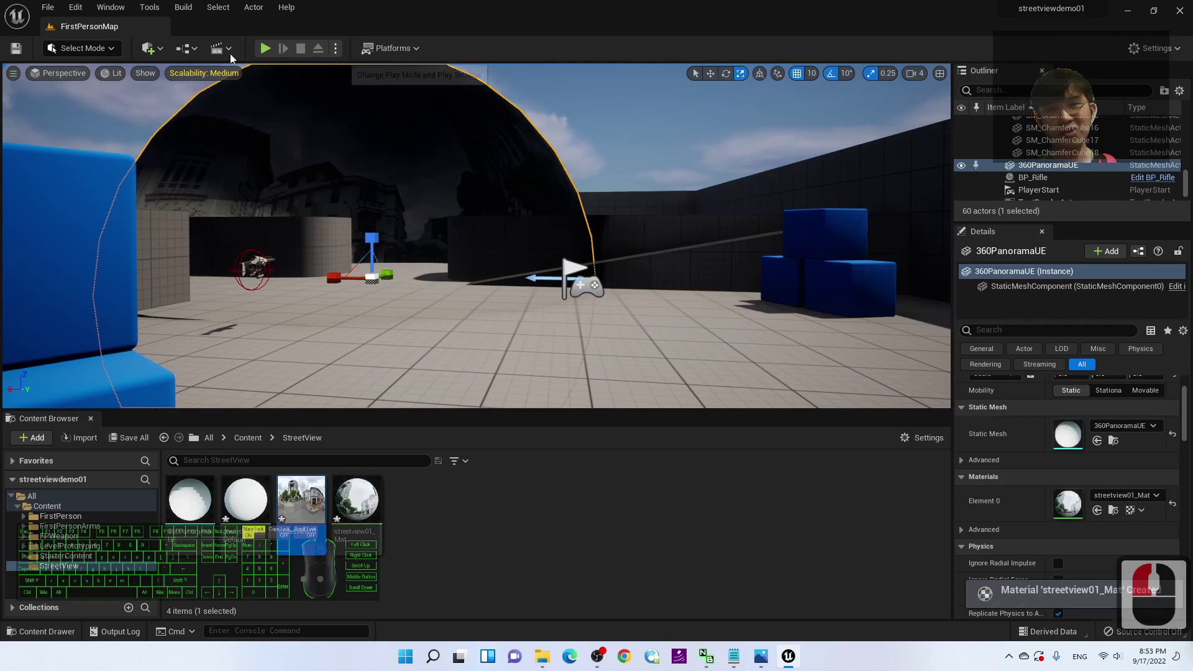
{"action": "left_click", "coordinate": [265, 48]}
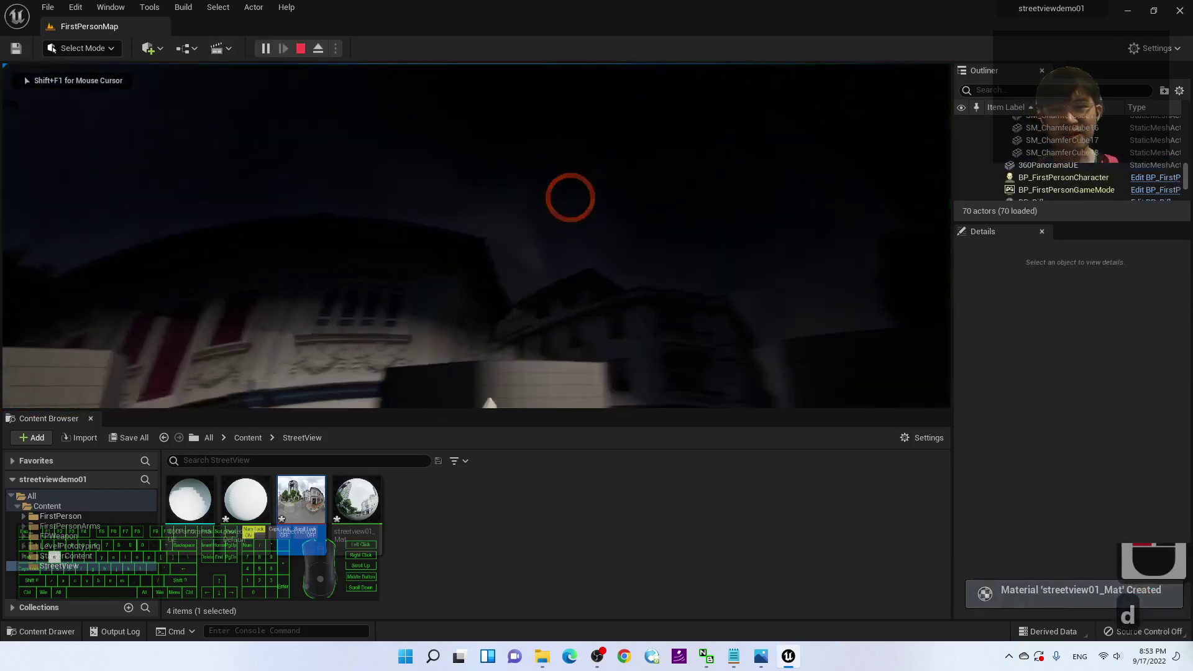
{"action": "key", "text": "d"}
{"action": "key", "text": "d"}
{"action": "key", "text": "s"}
{"action": "key", "text": "d"}
{"action": "key", "text": "s"}
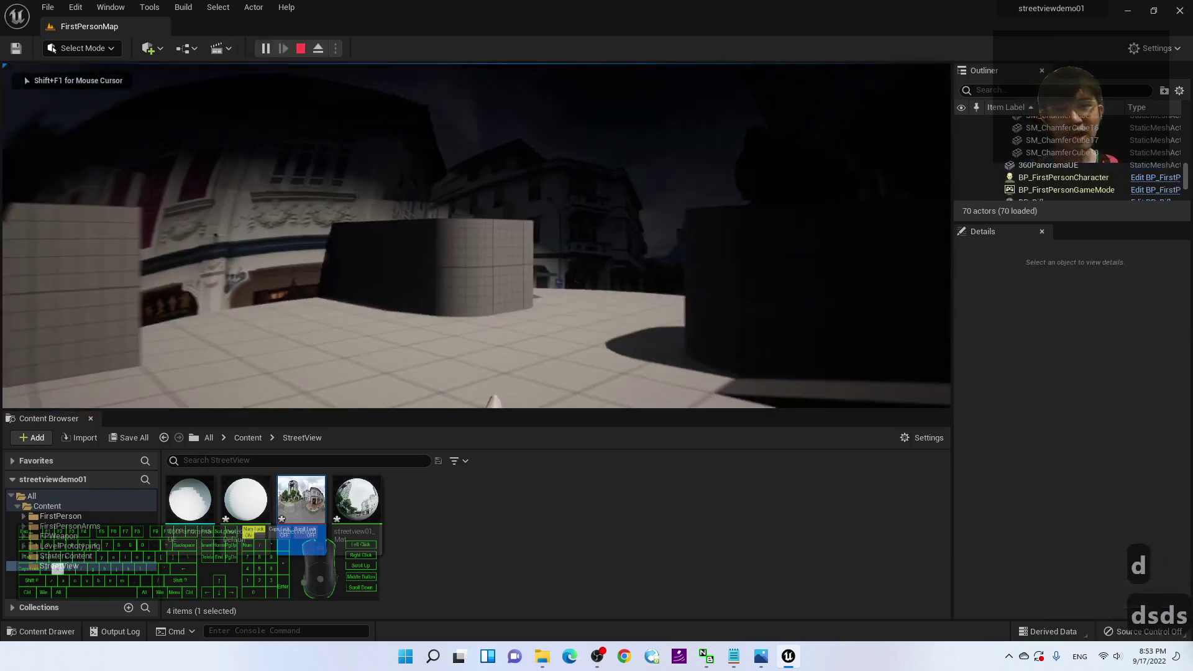
{"action": "key", "text": "d"}
{"action": "key", "text": "s"}
{"action": "key", "text": "d"}
{"action": "key", "text": "s"}
{"action": "key", "text": "Escape"}
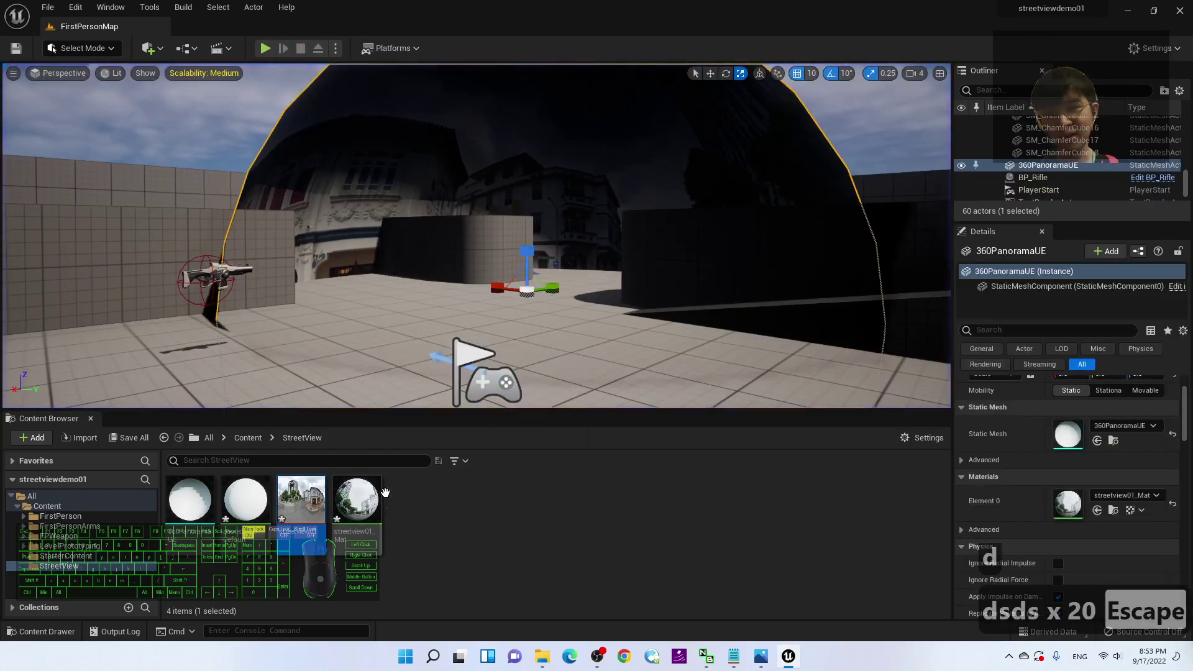
Step: Fly the editor camera around to inspect the textured dome
{"action": "scroll", "coordinate": [607, 308], "scroll_direction": "down", "scroll_amount": 5}
{"action": "scroll", "coordinate": [476, 236], "scroll_direction": "up", "scroll_amount": 3}
{"action": "key", "text": "a"}
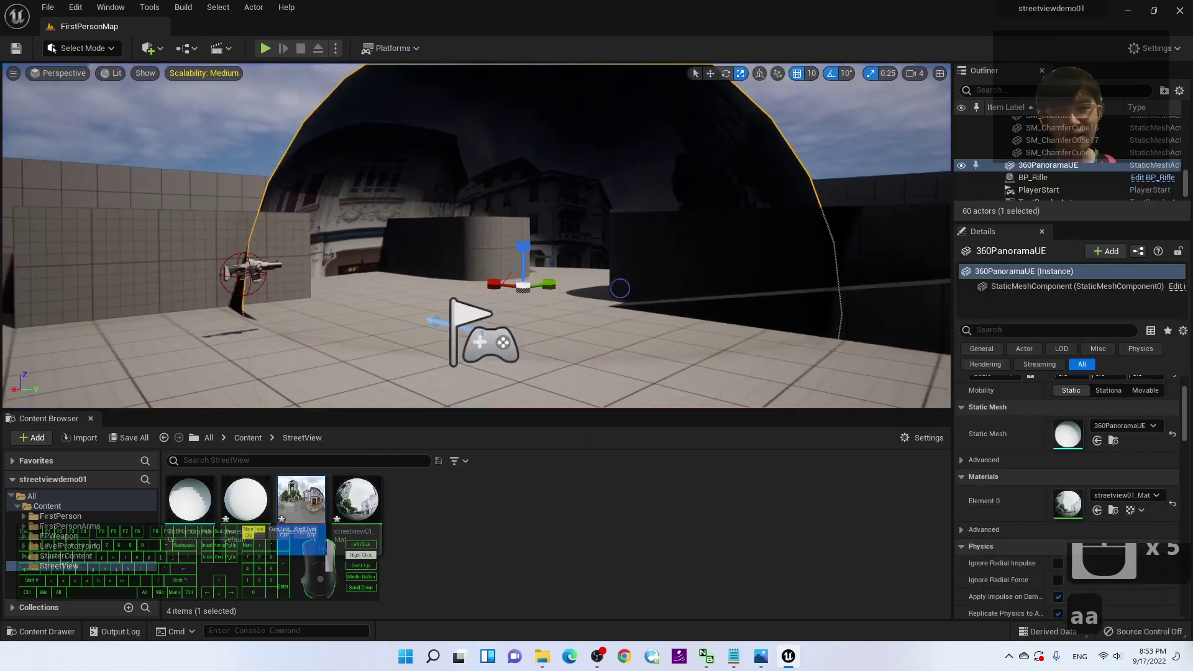
{"action": "key", "text": "a"}
{"action": "right_click_drag", "start_coordinate": [620, 287], "coordinate": [867, 404]}
{"action": "key", "text": "w"}
{"action": "key", "text": "d"}
{"action": "key", "text": "w"}
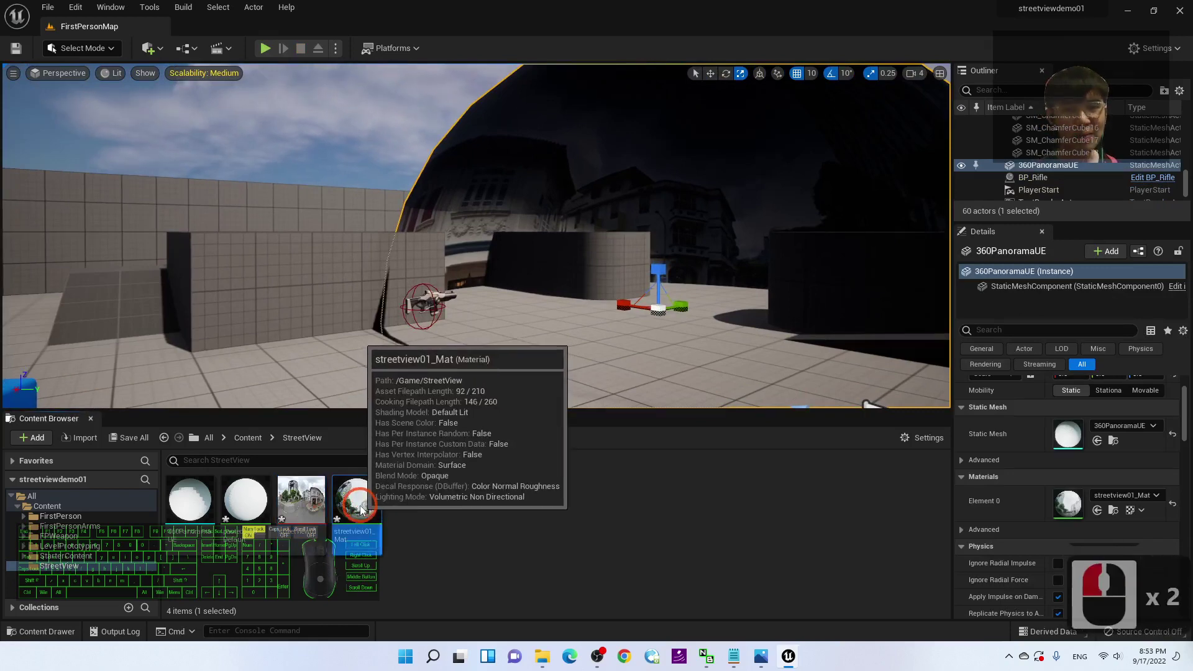
Step: Rewire streetview01_Mat's texture from Base Color to Emissive Color and save the material
{"action": "double_click", "coordinate": [362, 508]}
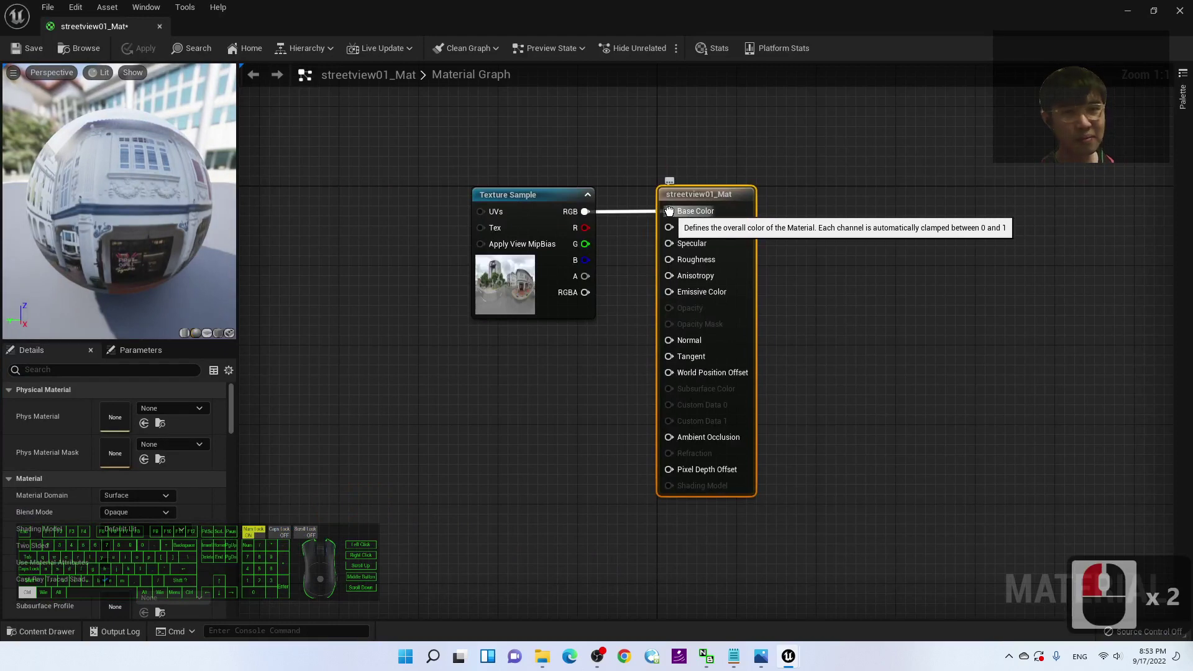
{"action": "left_click_drag", "start_coordinate": [669, 211], "coordinate": [632, 223], "text": "ctrl"}
{"action": "left_click", "coordinate": [617, 171]}
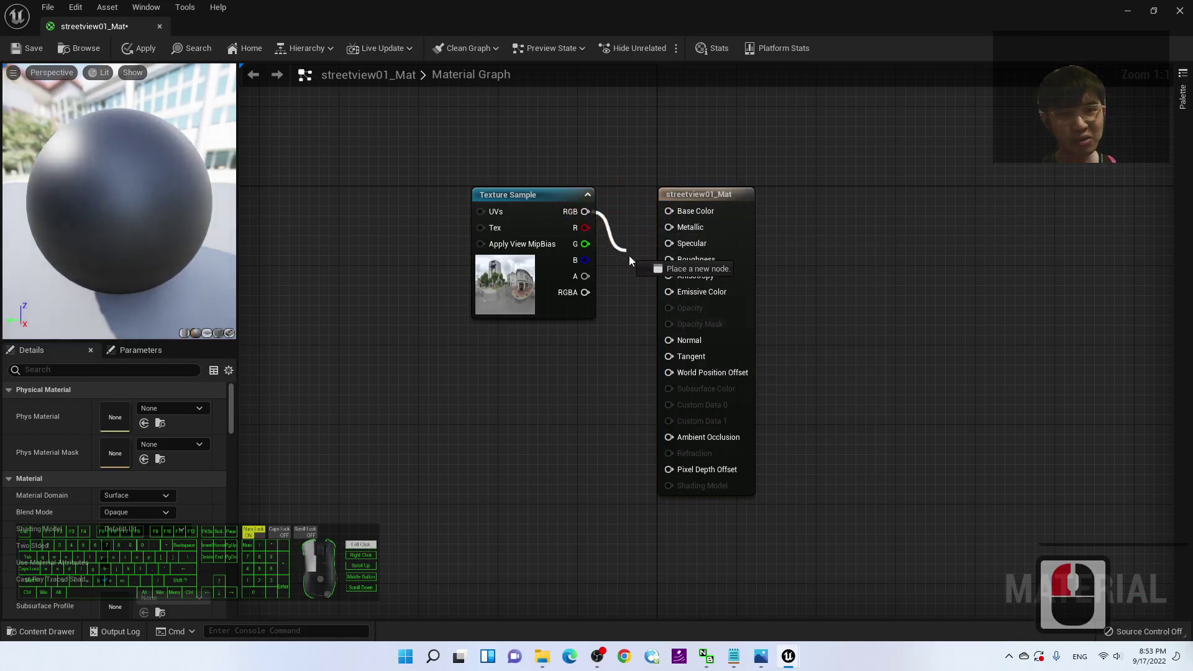
{"action": "left_click_drag", "start_coordinate": [670, 295], "coordinate": [670, 294]}
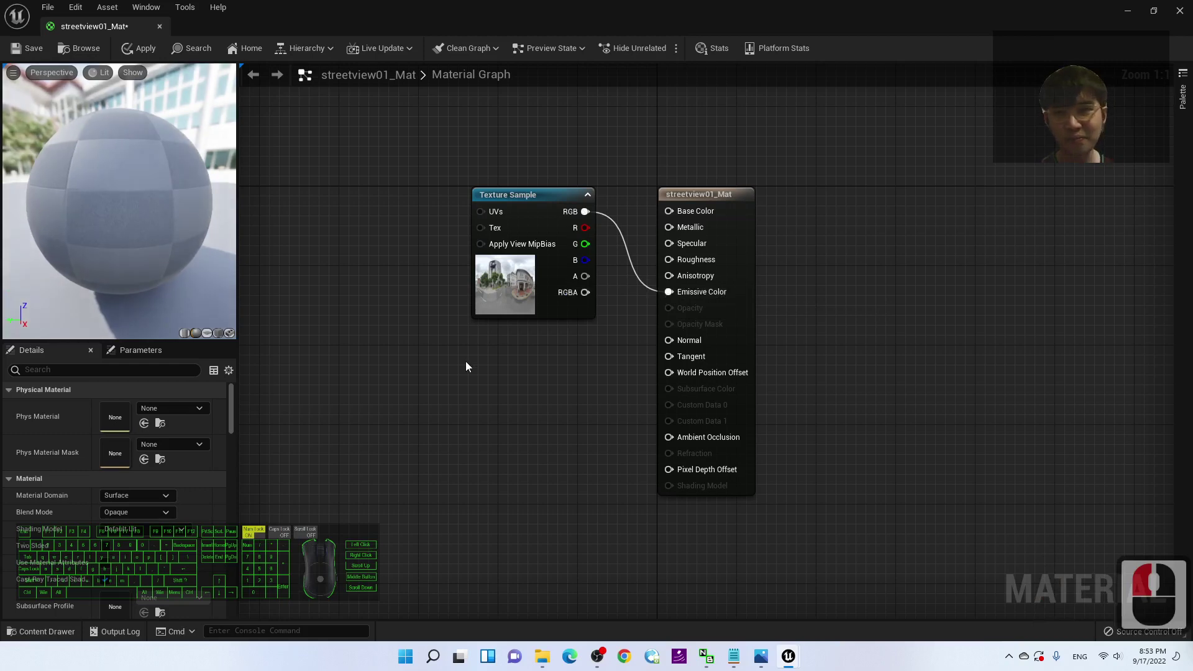
{"action": "left_click", "coordinate": [31, 50]}
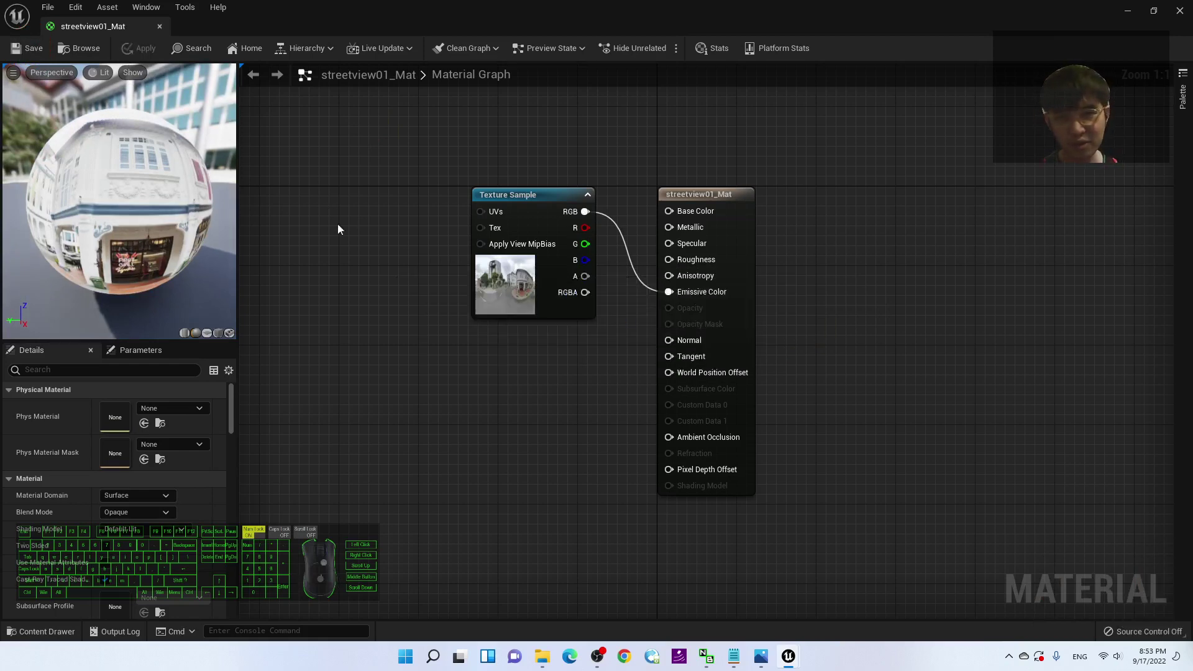
Step: Close the material editor and fly the viewport camera through the panorama to view the shophouses
{"action": "left_click", "coordinate": [1179, 11]}
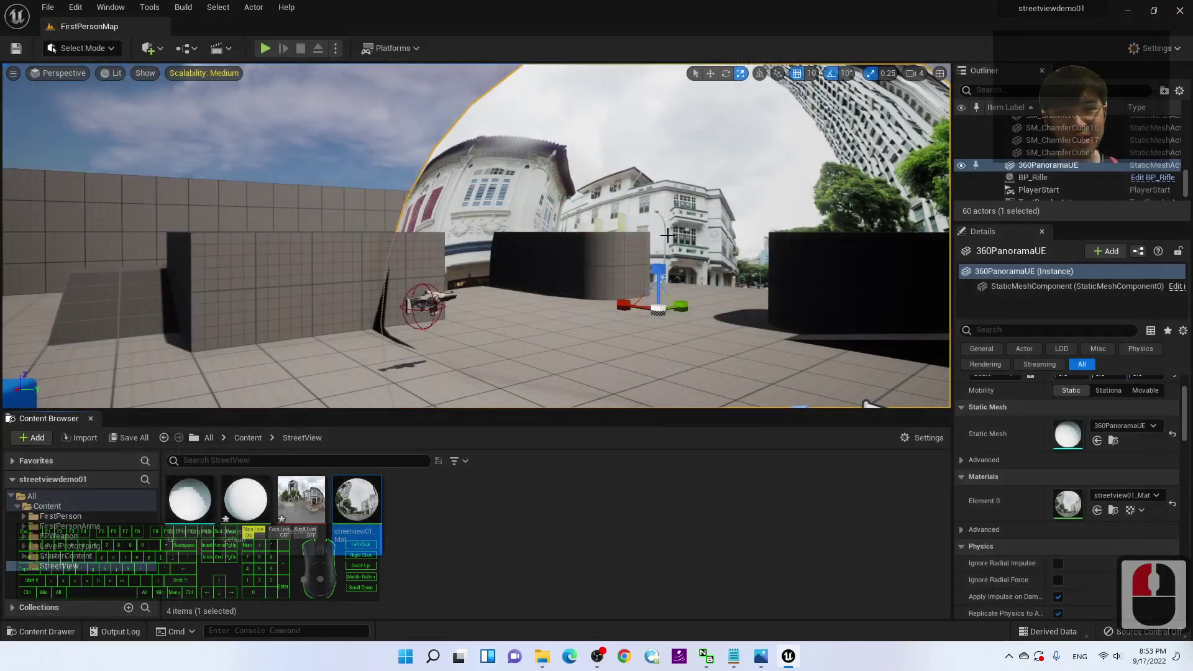
{"action": "key", "text": "s"}
{"action": "right_click_drag", "start_coordinate": [667, 235], "coordinate": [357, 275]}
{"action": "key", "text": "w"}
{"action": "key", "text": "w"}
{"action": "key", "text": "w"}
{"action": "key", "text": "w"}
{"action": "key", "text": "a"}
{"action": "key", "text": "s"}
{"action": "key", "text": "s"}
{"action": "key", "text": "d"}
{"action": "key", "text": "w"}
{"action": "key", "text": "s"}
{"action": "key", "text": "s"}
{"action": "key", "text": "s"}
{"action": "key", "text": "s"}
{"action": "key", "text": "s"}
{"action": "key", "text": "s"}
{"action": "key", "text": "d"}
{"action": "key", "text": "d"}
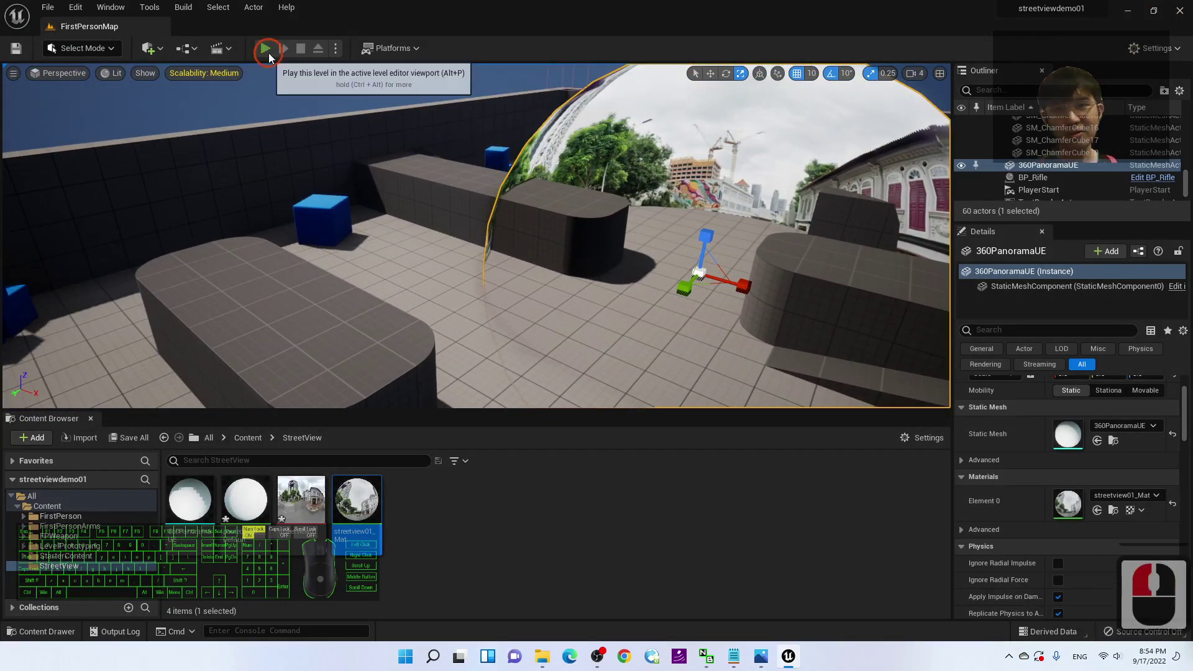
Step: Play-test the level, walking past the blocks toward the trees, then stop
{"action": "left_click", "coordinate": [265, 48]}
{"action": "key", "text": "w"}
{"action": "key", "text": "w"}
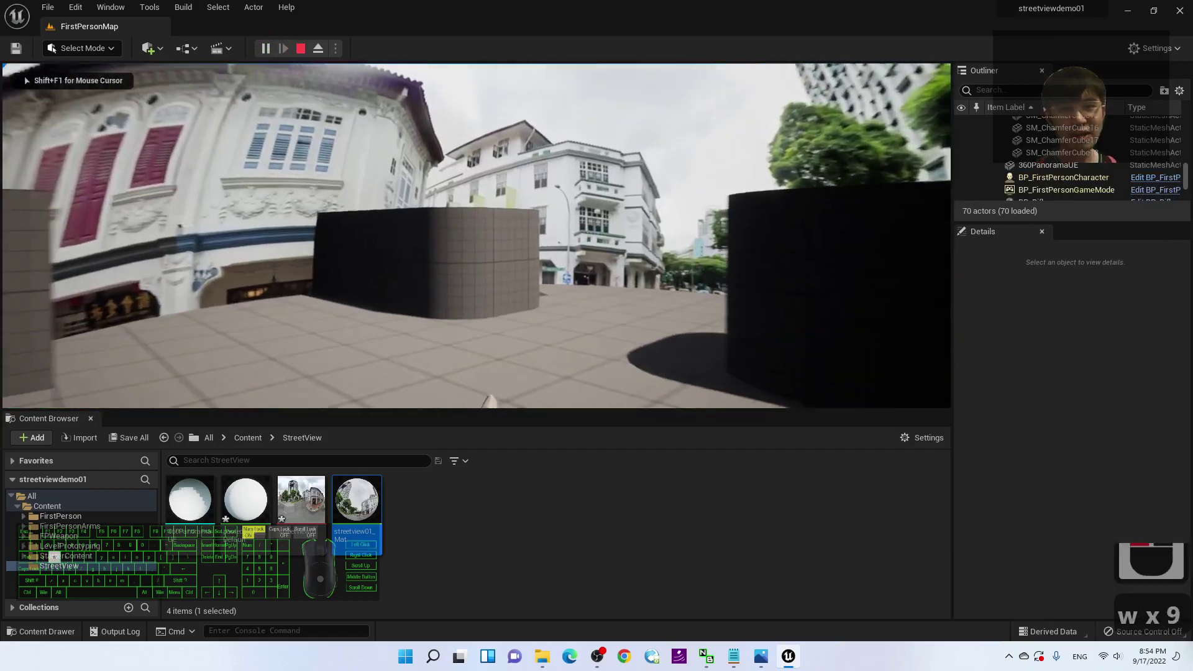
{"action": "key", "text": "d"}
{"action": "key", "text": "d"}
{"action": "key", "text": "s"}
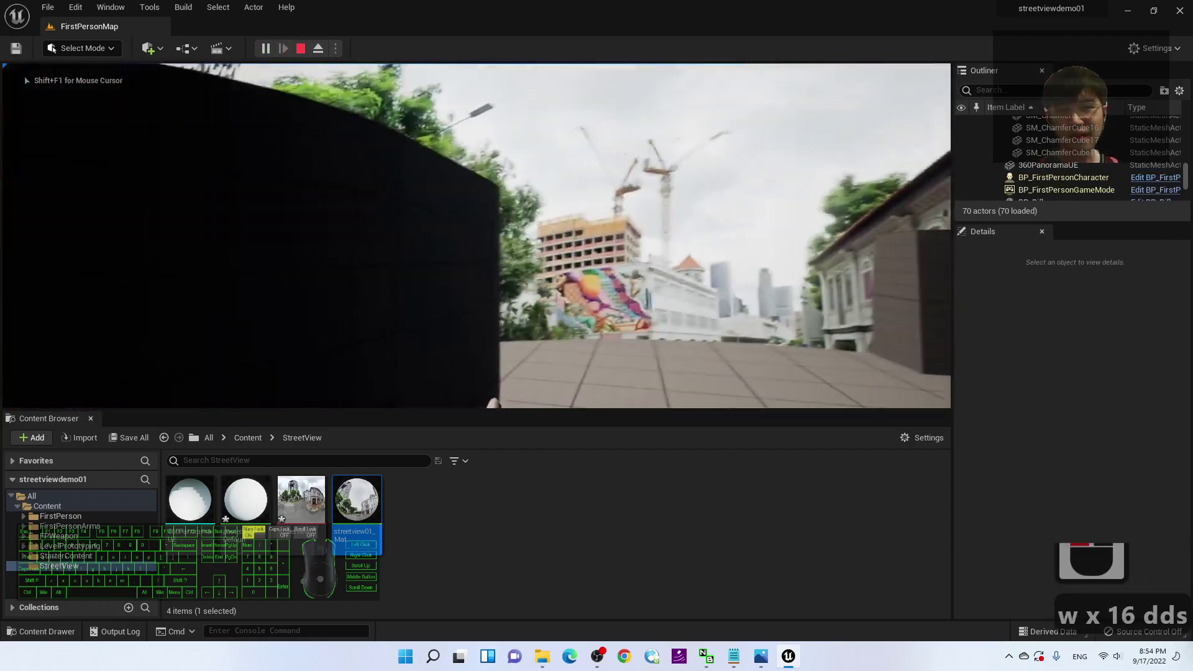
{"action": "key", "text": "d"}
{"action": "key", "text": "w"}
{"action": "key", "text": "s"}
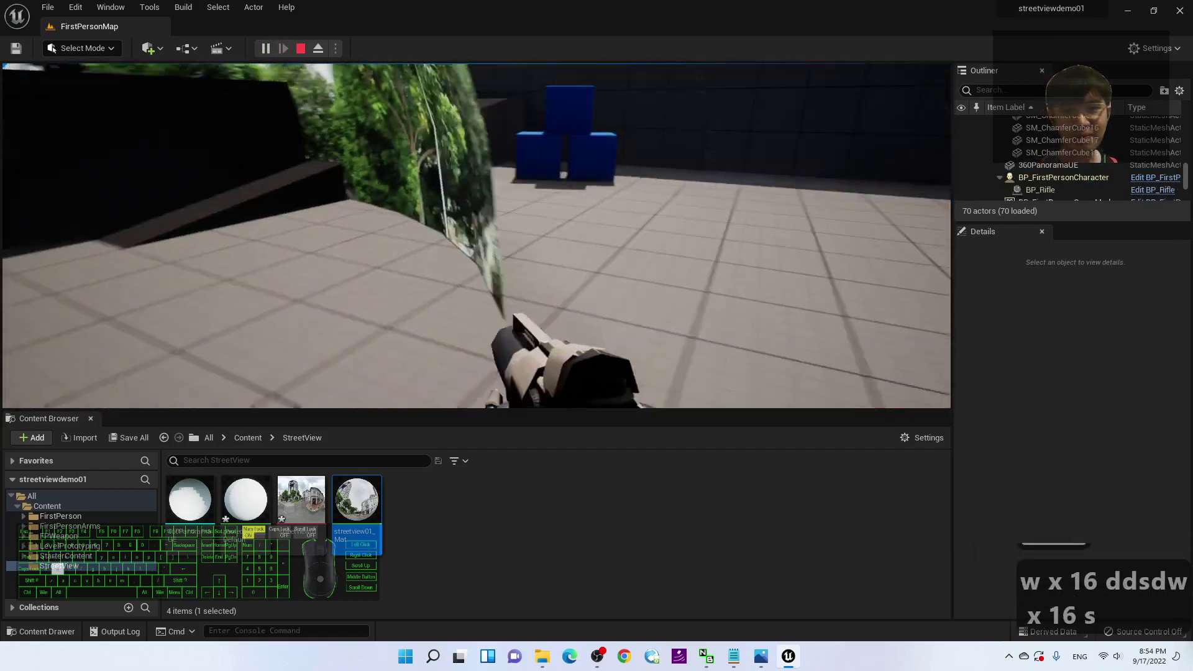
{"action": "key", "text": "Escape"}
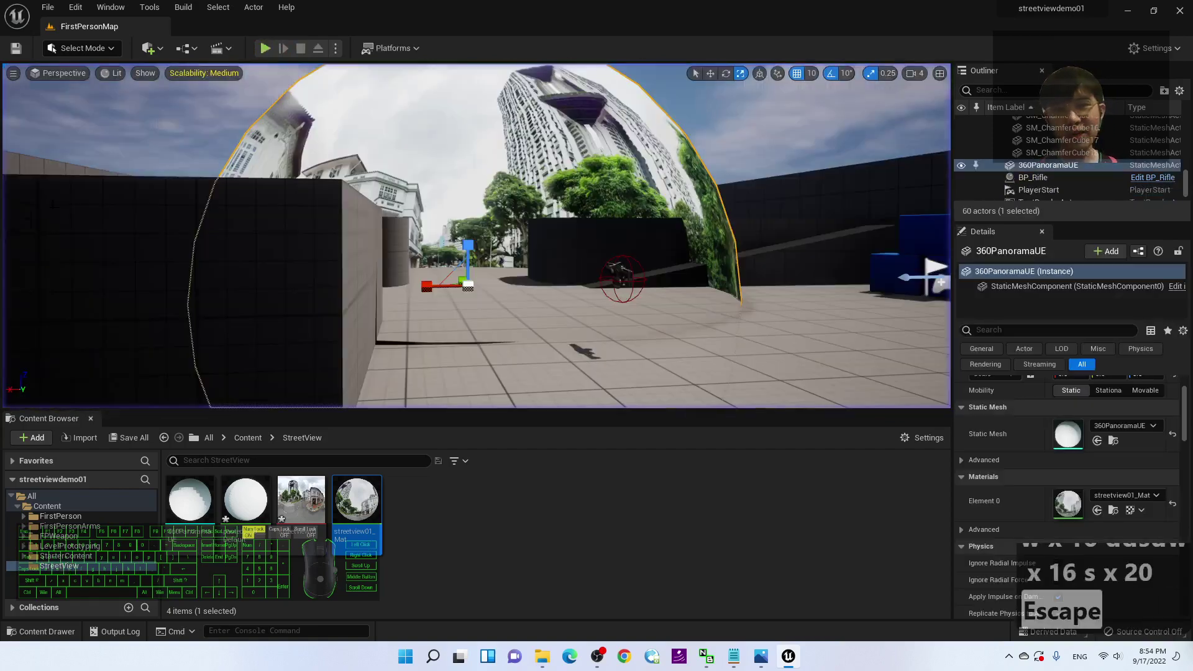
Step: Select 360PanoramaUE from above the level, scale it up around the arena, and play-test
{"action": "scroll", "coordinate": [234, 216], "scroll_direction": "down", "scroll_amount": 8}
{"action": "key", "text": "w"}
{"action": "right_click_drag", "start_coordinate": [387, 178], "coordinate": [387, 178]}
{"action": "key", "text": "d"}
{"action": "key", "text": "s"}
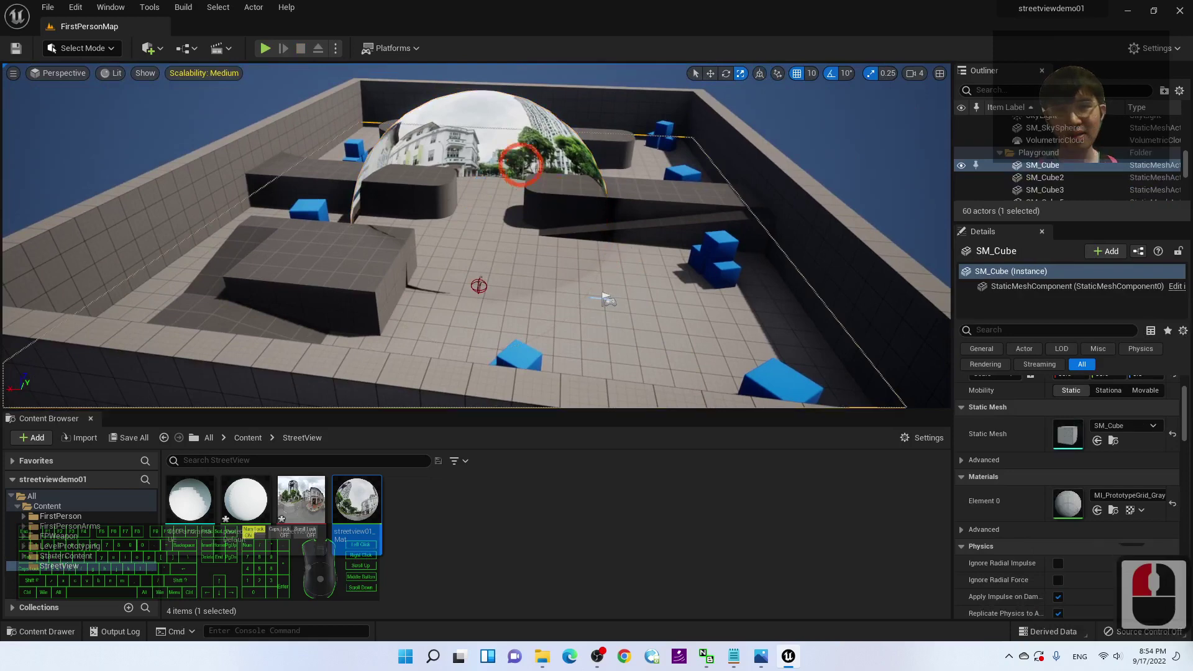
{"action": "left_click", "coordinate": [521, 165]}
{"action": "left_click_drag", "start_coordinate": [482, 222], "coordinate": [581, 168]}
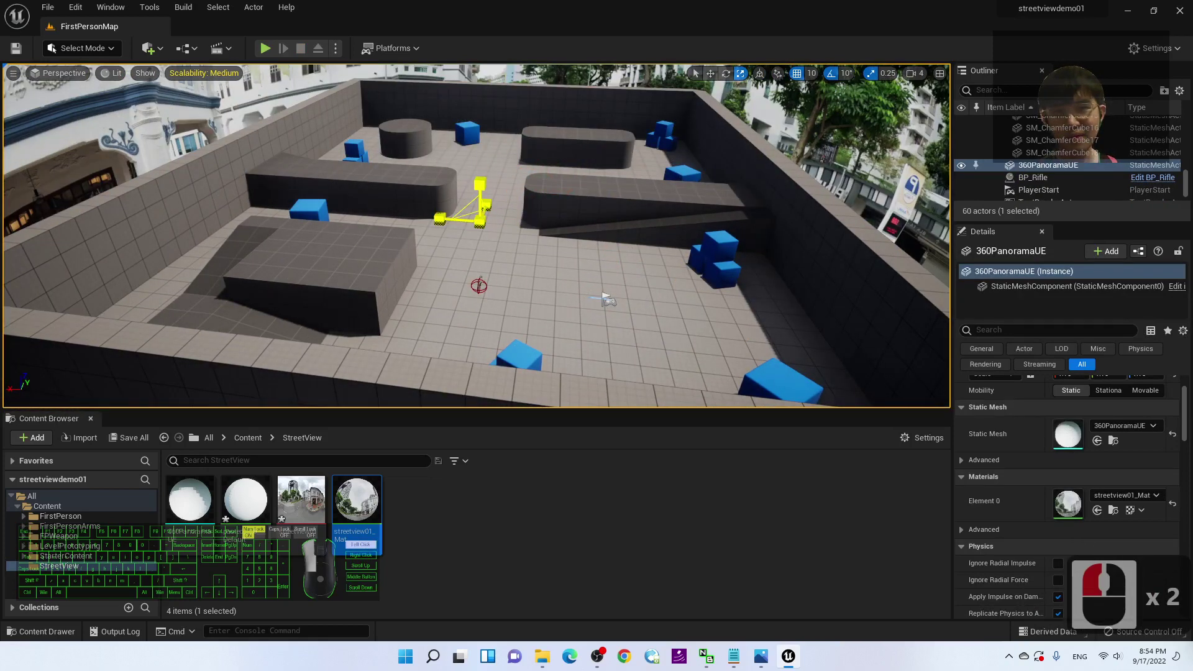
{"action": "scroll", "coordinate": [466, 239], "scroll_direction": "down", "scroll_amount": 20}
{"action": "right_click_drag", "start_coordinate": [467, 250], "coordinate": [479, 254]}
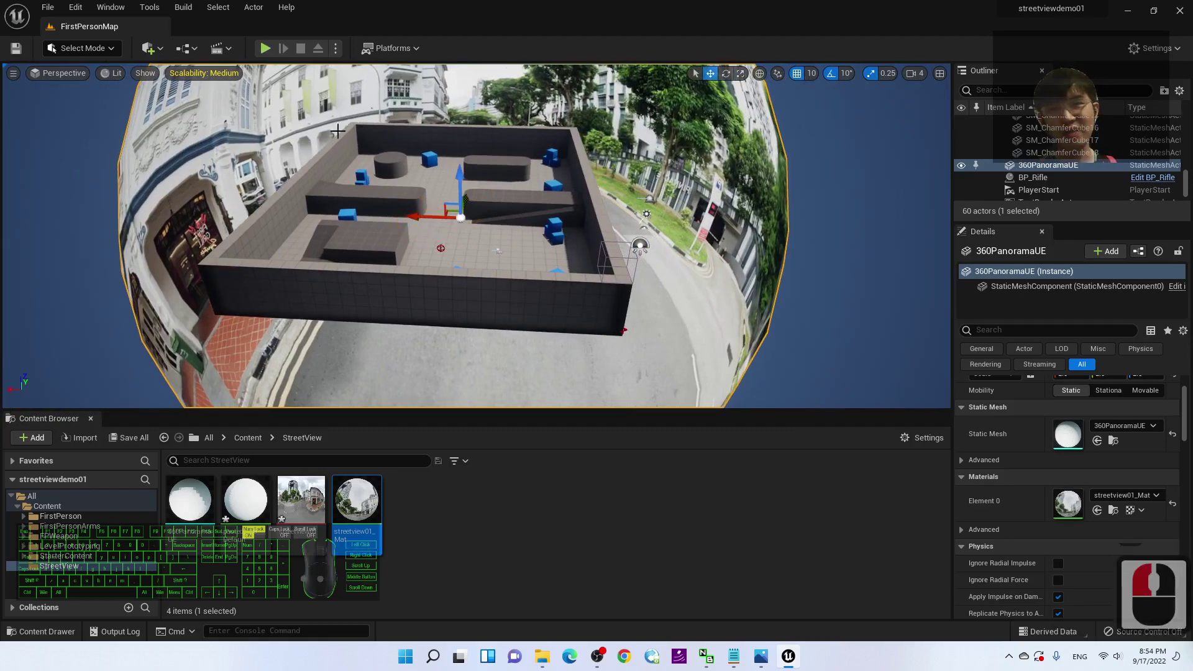
{"action": "left_click", "coordinate": [266, 48]}
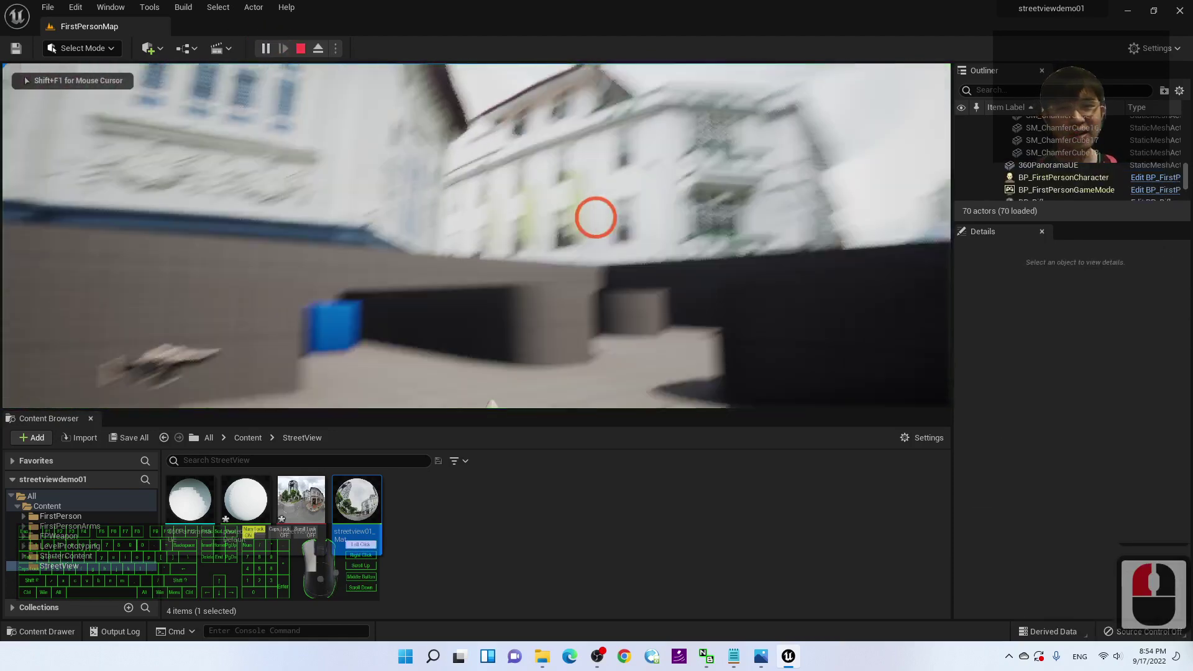
Step: Walk the player around the arena toward the blue cubes, then stop playing
{"action": "key", "text": "s"}
{"action": "key", "text": "s"}
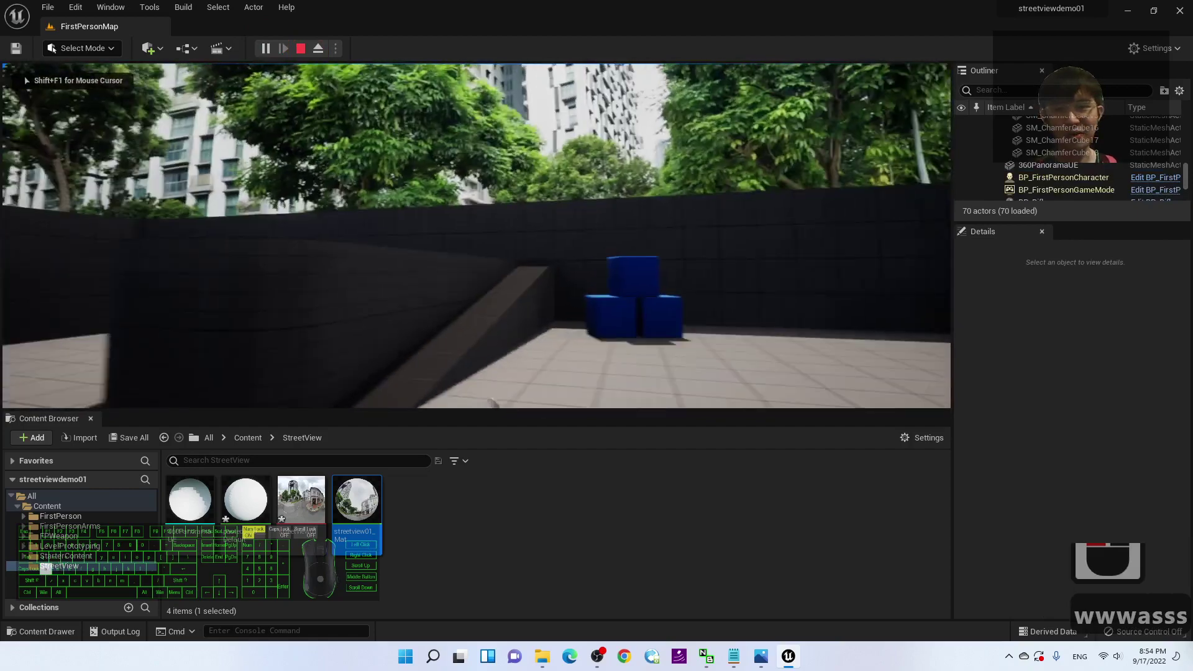
{"action": "key", "text": "w"}
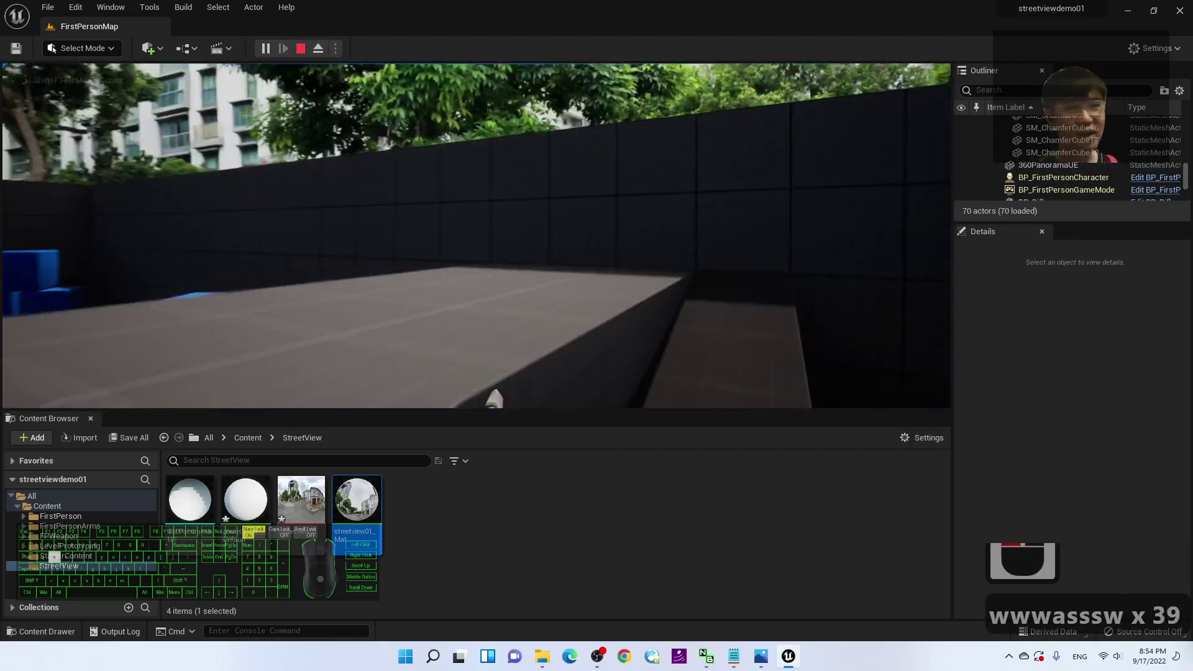
{"action": "key", "text": "w"}
{"action": "key", "text": "d"}
{"action": "key", "text": "a"}
{"action": "key", "text": "d"}
{"action": "key", "text": "d"}
{"action": "key", "text": "s"}
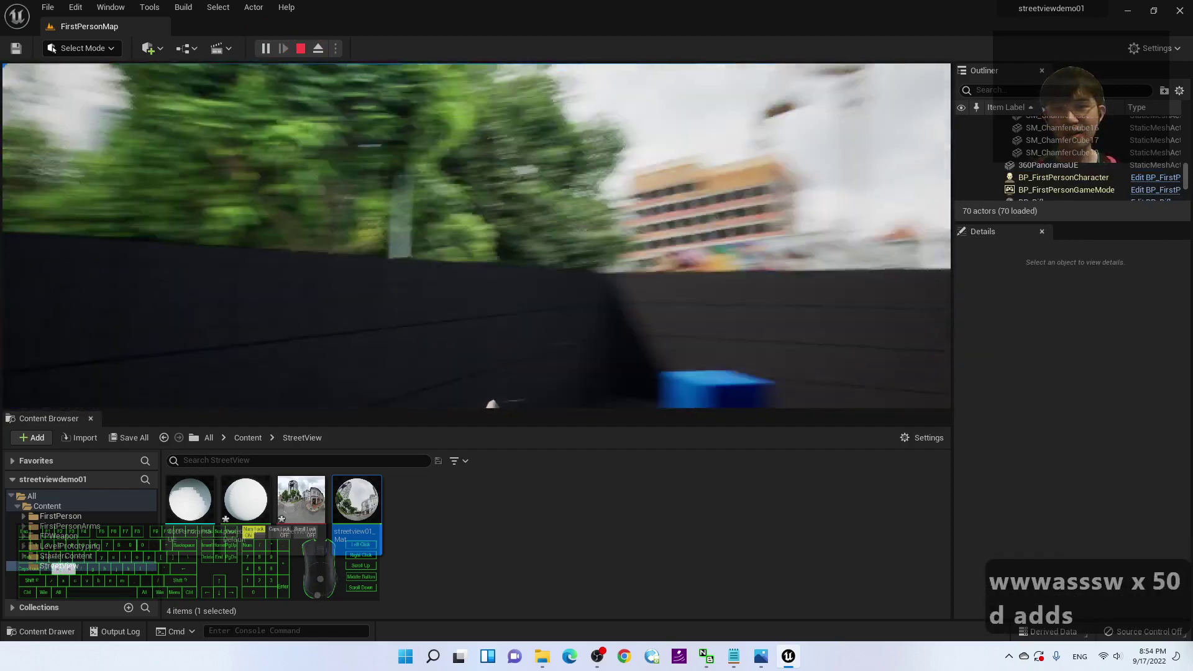
{"action": "key", "text": "Escape"}
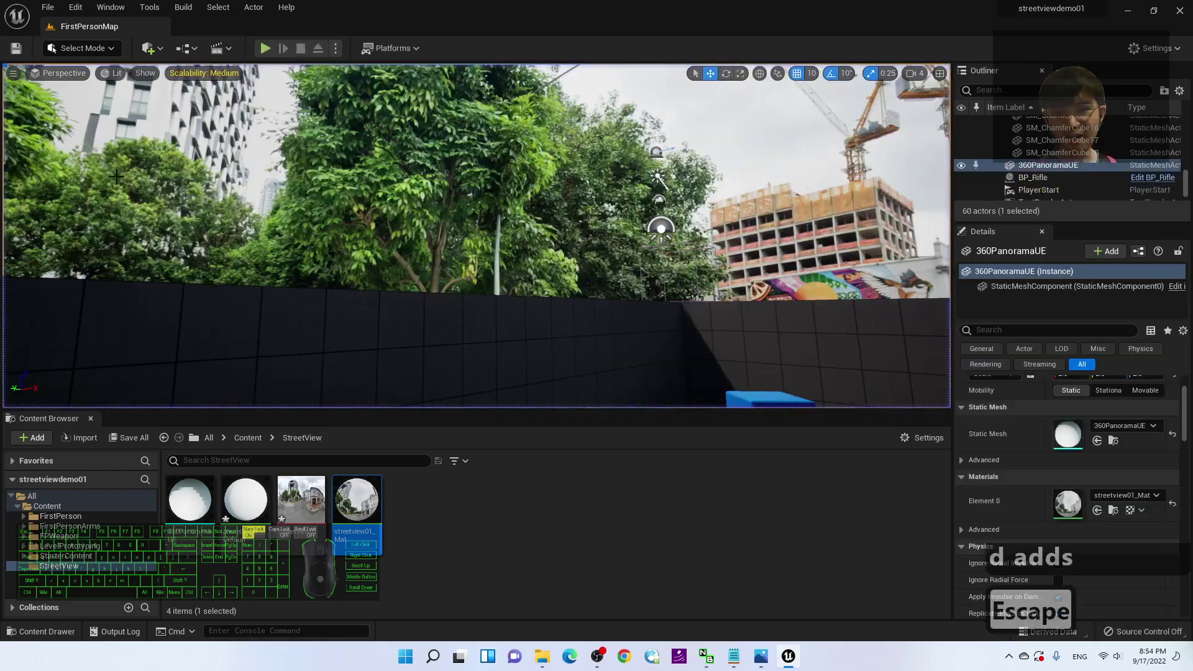
Step: Fly the editor view through the level toward the white building and trees
{"action": "right_click_drag", "start_coordinate": [464, 270], "coordinate": [254, 236]}
{"action": "key", "text": "s"}
{"action": "key", "text": "a"}
{"action": "key", "text": "s"}
{"action": "key", "text": "a"}
{"action": "key", "text": "w"}
{"action": "key", "text": "w"}
{"action": "key", "text": "s"}
{"action": "key", "text": "s"}
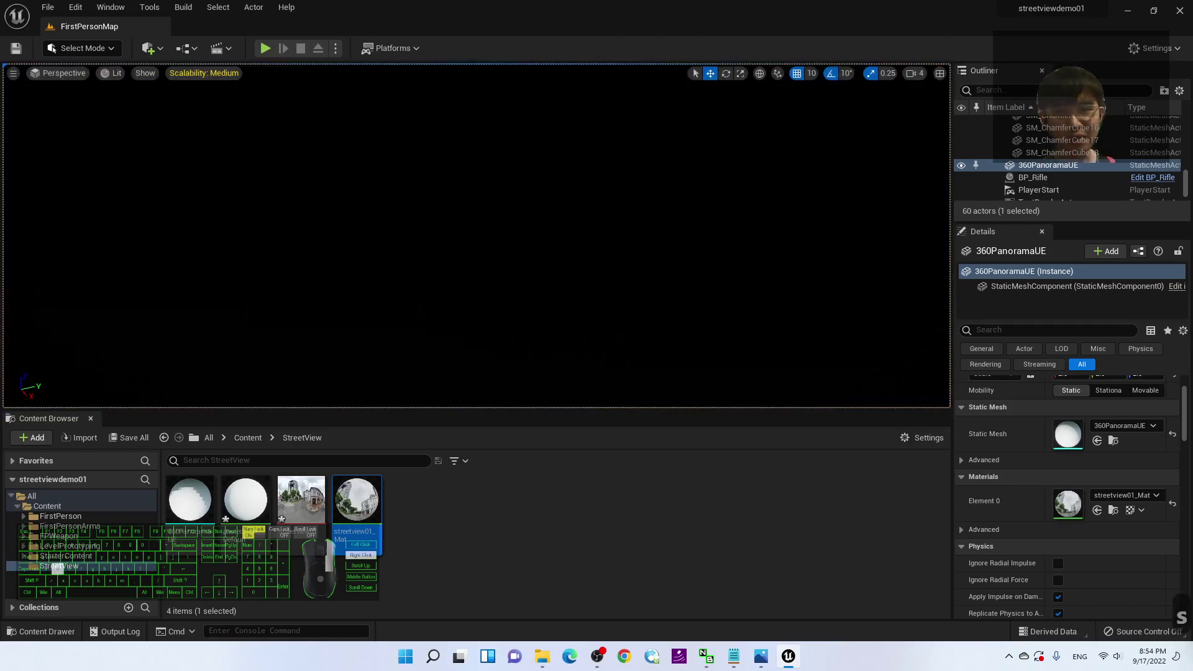
{"action": "key", "text": "w"}
{"action": "key", "text": "w"}
{"action": "right_click_drag", "start_coordinate": [472, 249], "coordinate": [261, 264]}
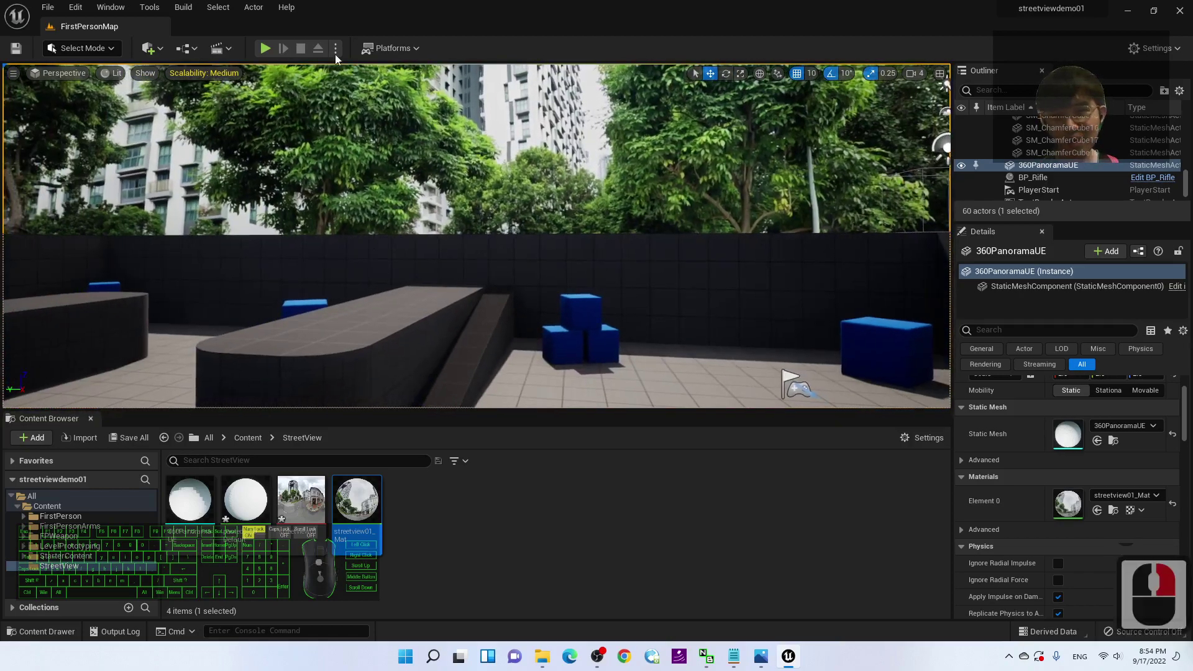
Step: Play the level in first person, strafe to another street scene, and fire two projectiles
{"action": "left_click", "coordinate": [265, 48]}
{"action": "key", "text": "w"}
{"action": "key", "text": "a"}
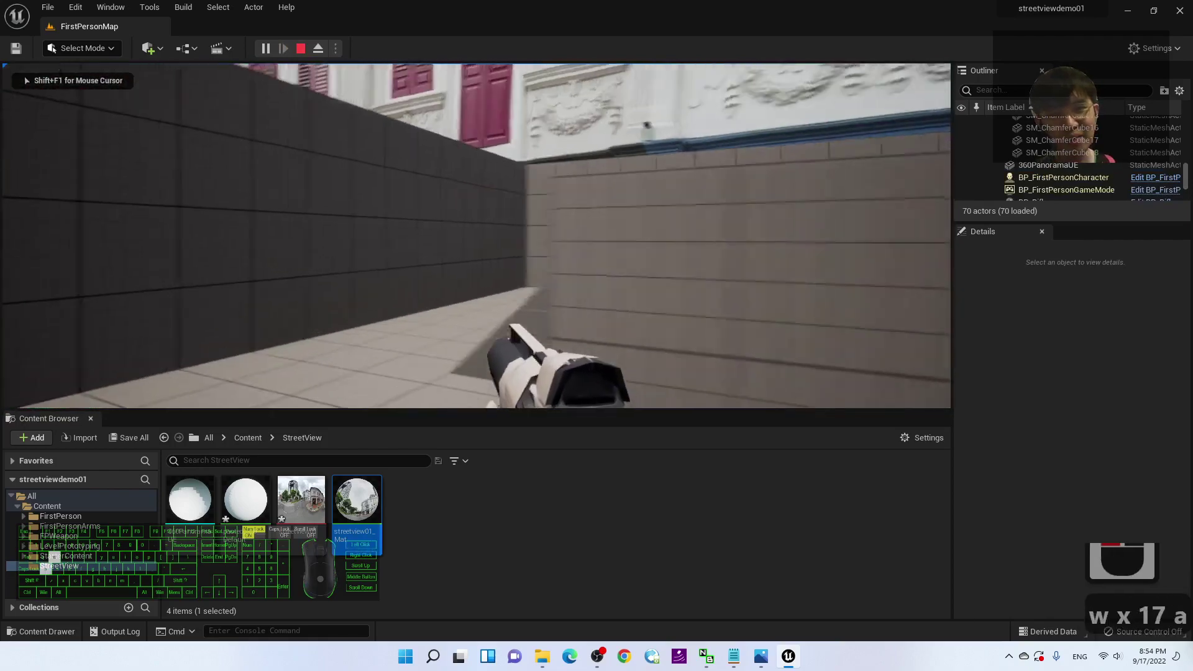
{"action": "key", "text": "d"}
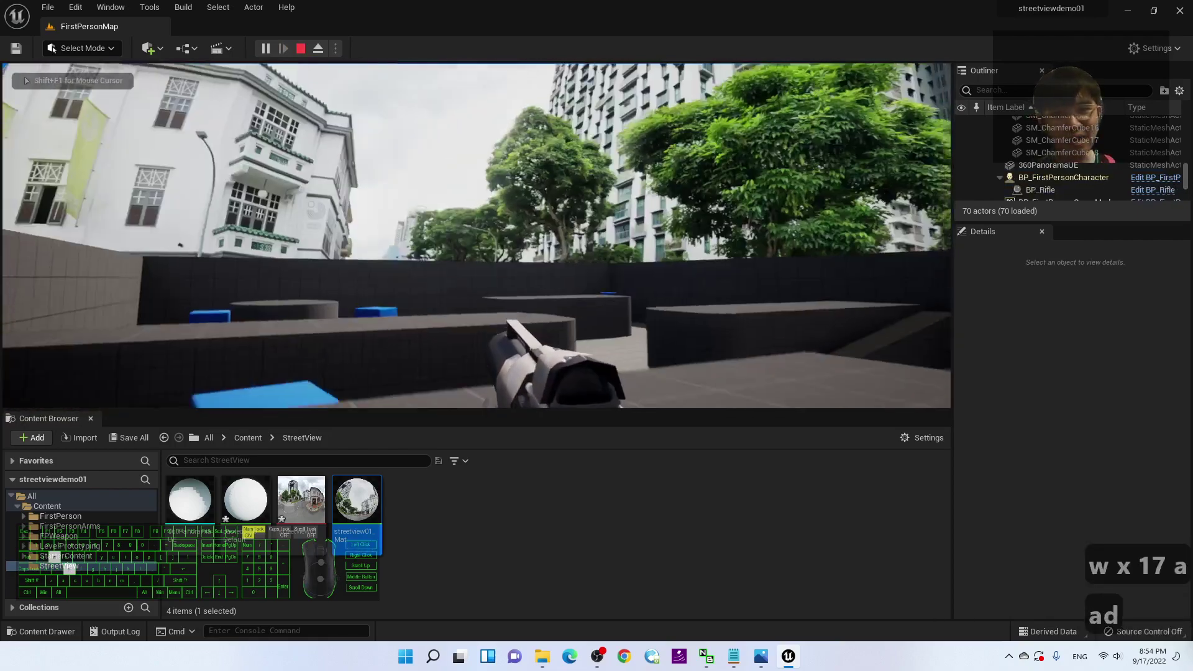
{"action": "left_click", "coordinate": [948, 288]}
{"action": "left_click", "coordinate": [950, 216]}
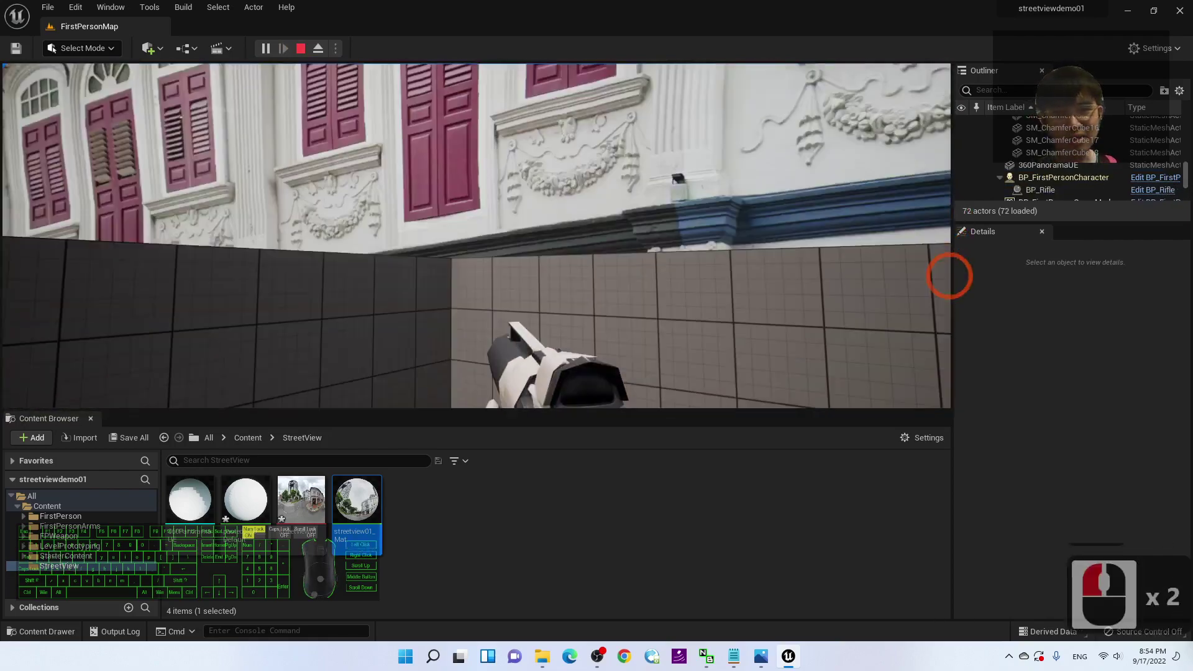
{"action": "key", "text": "Escape"}
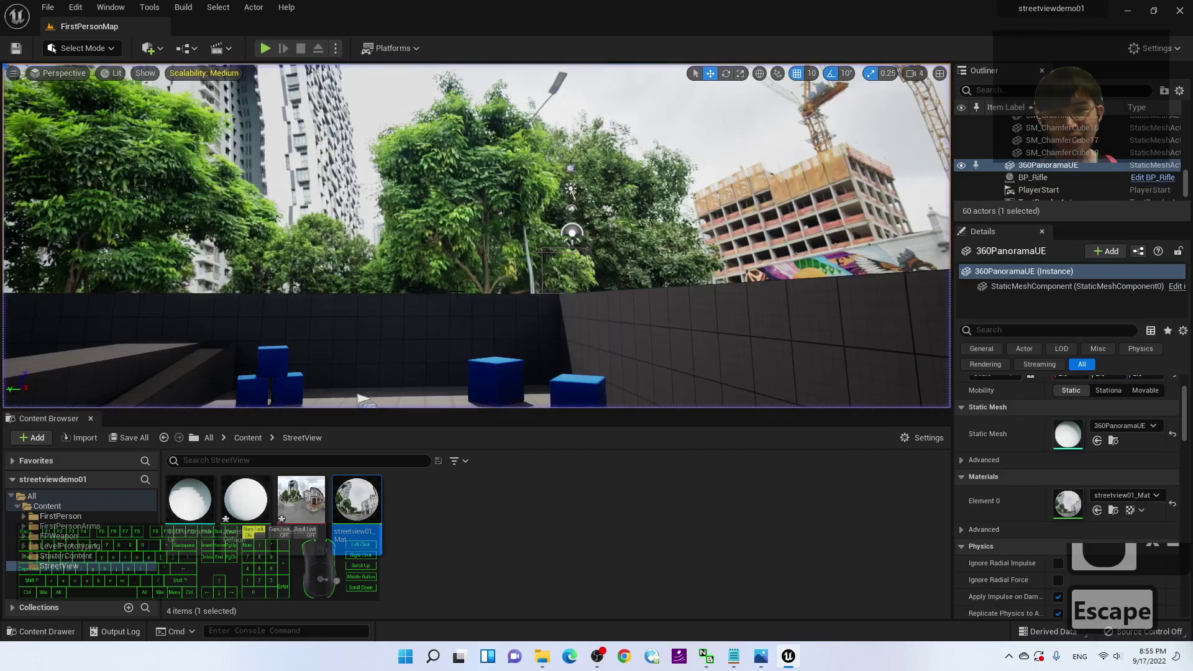
Step: From above the arena, drag the gizmo to enlarge the panorama sphere further
{"action": "scroll", "coordinate": [472, 230], "scroll_direction": "up", "scroll_amount": 20}
{"action": "key", "text": "w"}
{"action": "key", "text": "w"}
{"action": "right_click_drag", "start_coordinate": [473, 230], "coordinate": [472, 241]}
{"action": "key", "text": "d"}
{"action": "key", "text": "s"}
{"action": "key", "text": "a"}
{"action": "key", "text": "a"}
{"action": "key", "text": "e"}
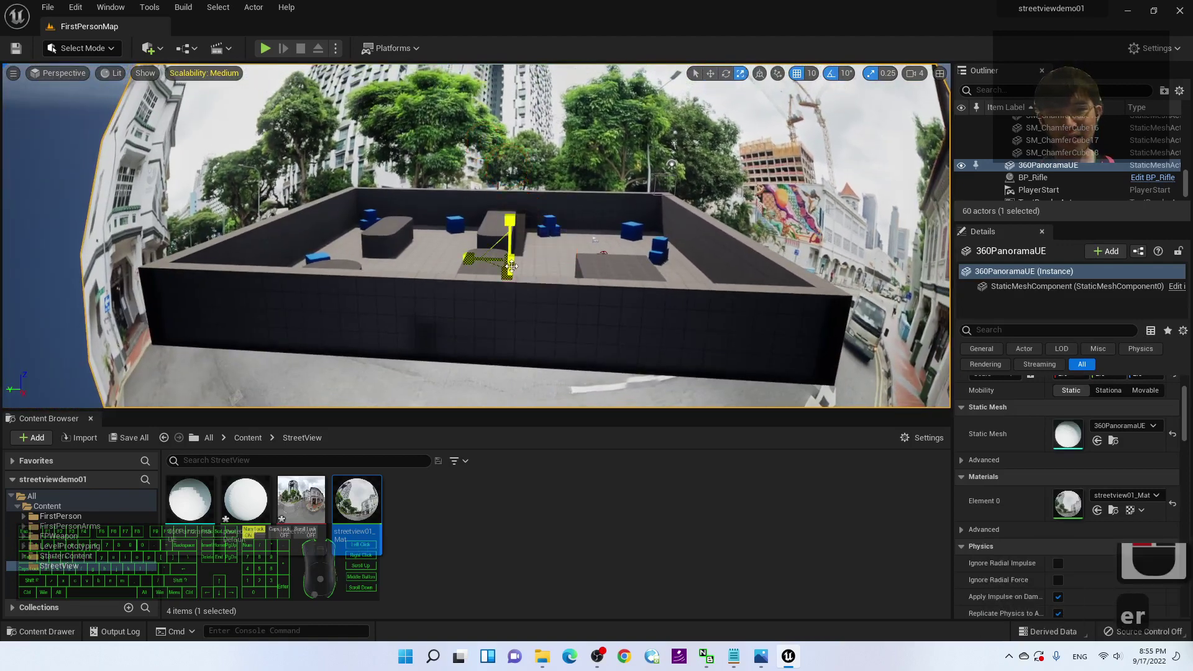
{"action": "left_click_drag", "start_coordinate": [516, 260], "coordinate": [400, 16]}
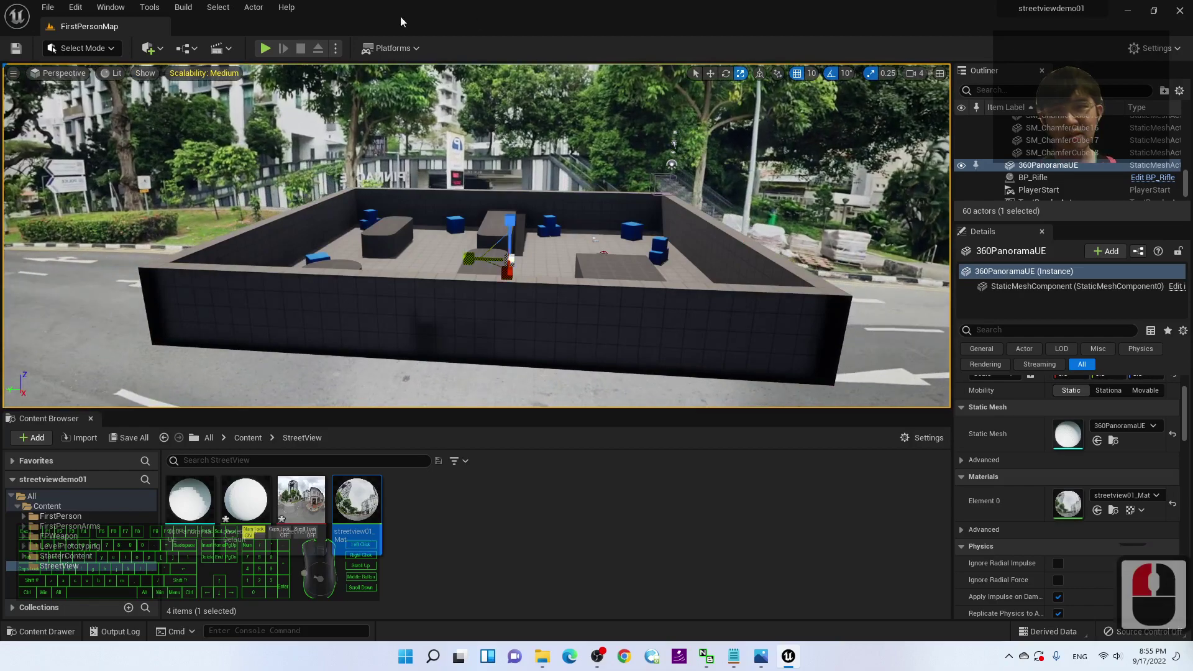
Step: Play-test again, walking across the courtyard, then stop the session
{"action": "left_click", "coordinate": [266, 47]}
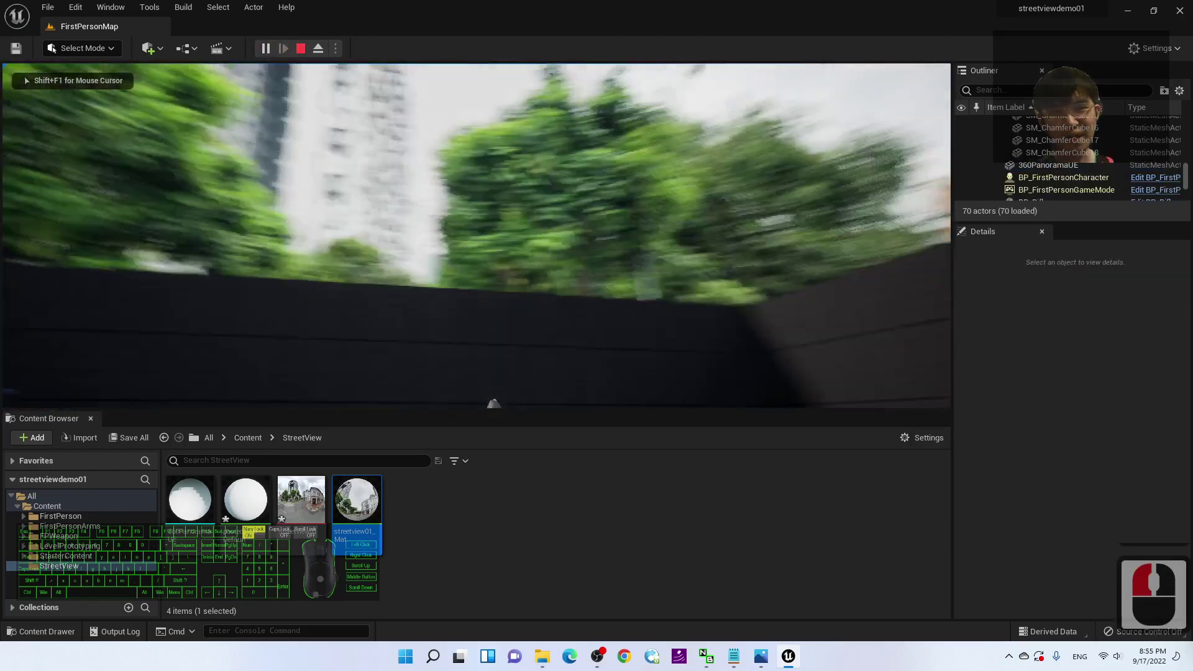
{"action": "key", "text": "w"}
{"action": "key", "text": "d"}
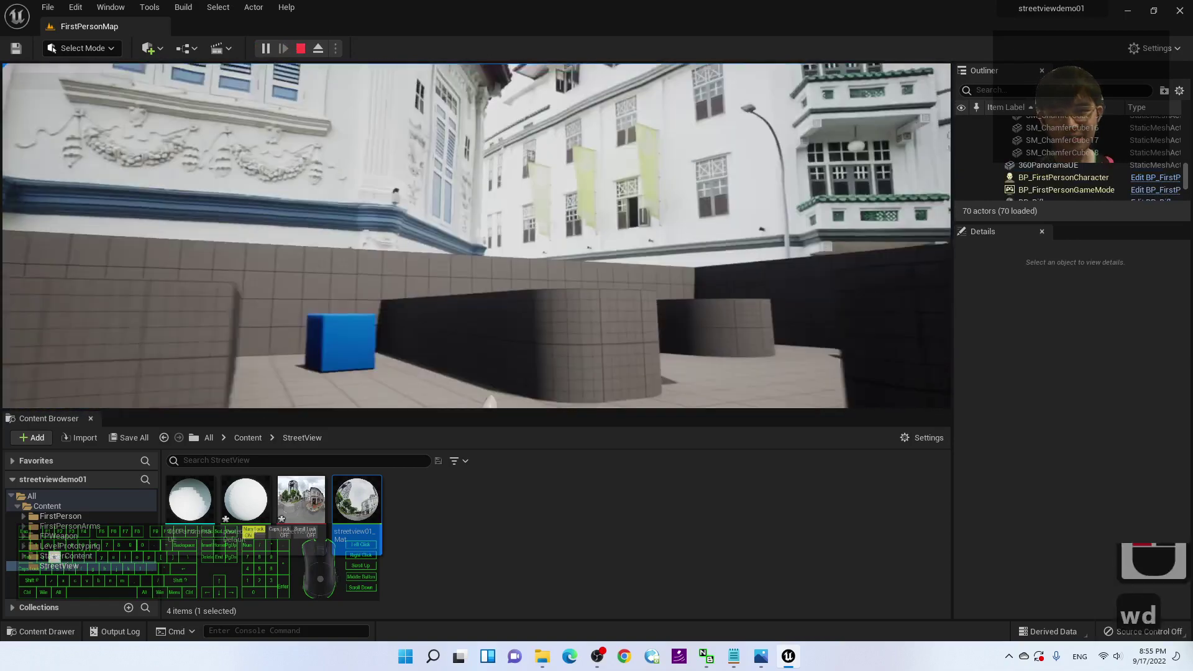
{"action": "key", "text": "Escape"}
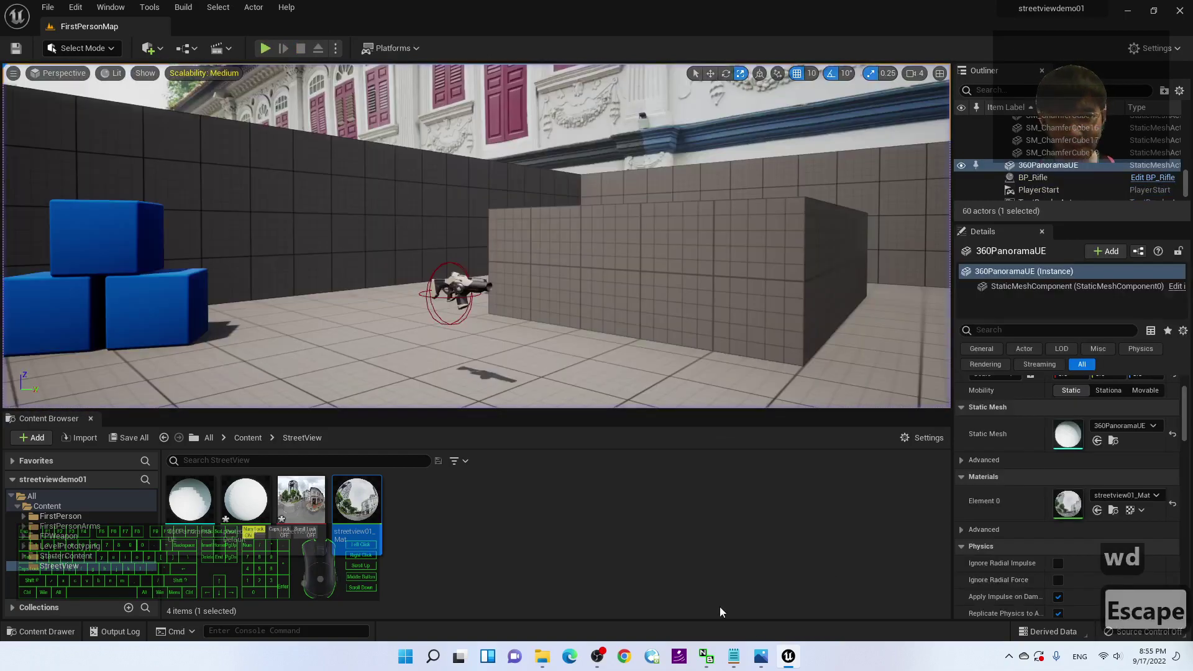
{"action": "left_click", "coordinate": [762, 657]}
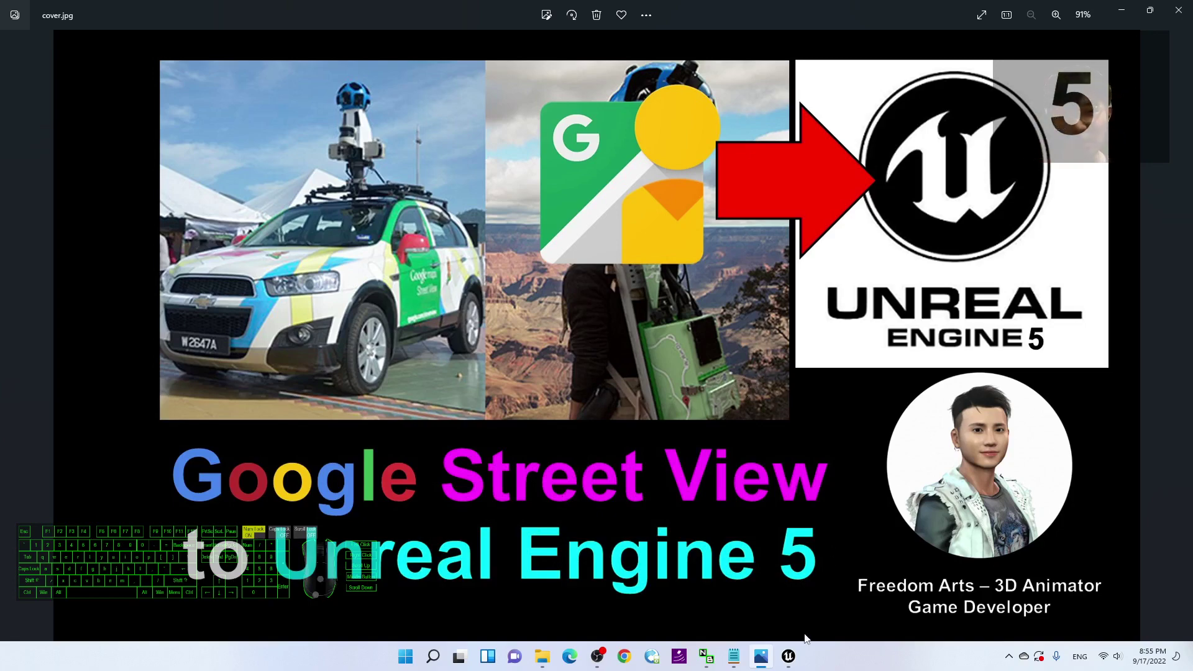
{"action": "left_click", "coordinate": [788, 659]}
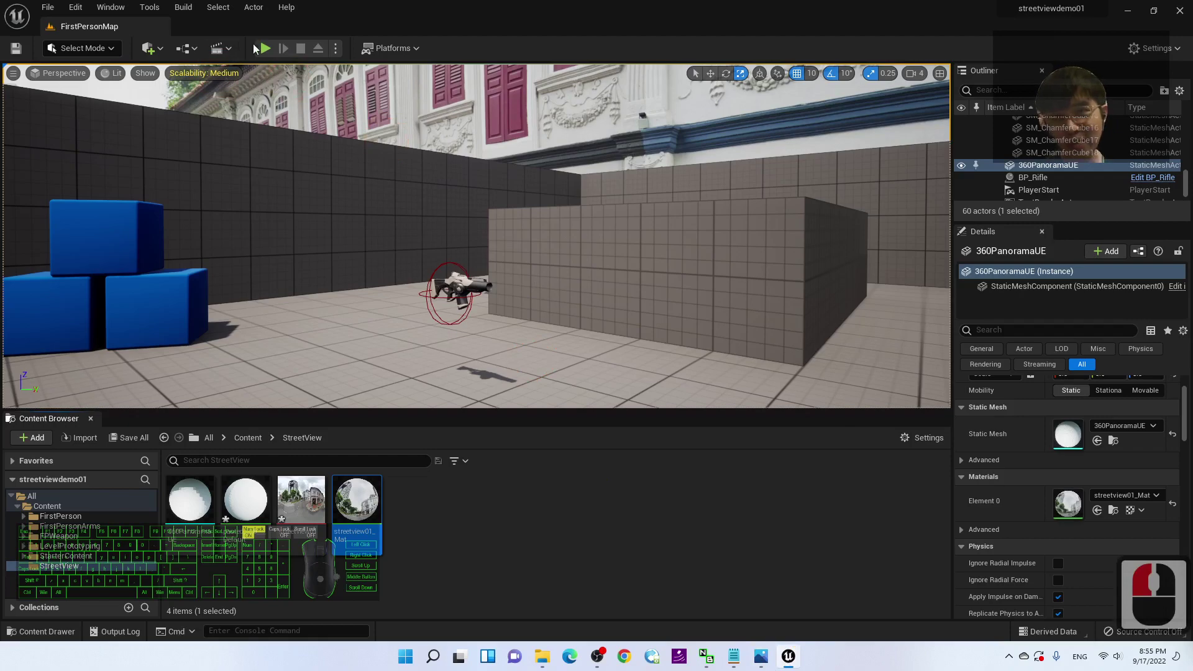
Step: Start play, pick up the rifle, fire twice, and strafe while looking around
{"action": "left_click", "coordinate": [263, 48]}
{"action": "key", "text": "w"}
{"action": "key", "text": "w"}
{"action": "key", "text": "w"}
{"action": "key", "text": "w"}
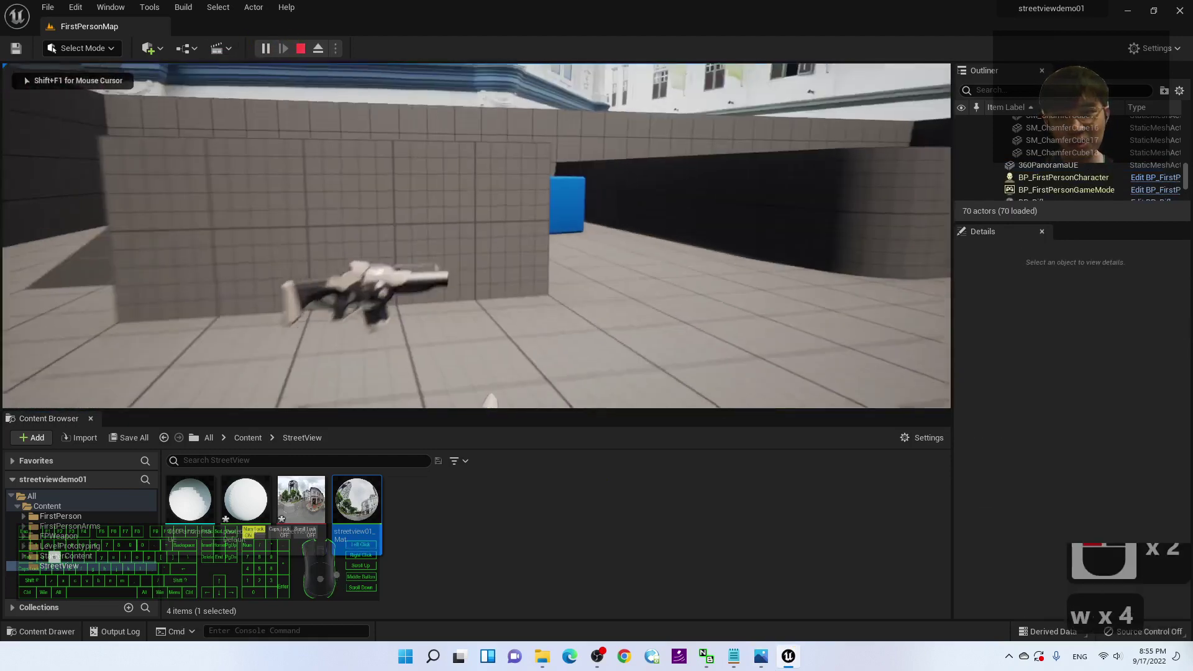
{"action": "key", "text": "w"}
{"action": "key", "text": "w"}
{"action": "key", "text": "w"}
{"action": "key", "text": "w"}
{"action": "key", "text": "w"}
{"action": "key", "text": "w"}
{"action": "key", "text": "w"}
{"action": "key", "text": "w"}
{"action": "key", "text": "w"}
{"action": "key", "text": "w"}
{"action": "key", "text": "w"}
{"action": "key", "text": "w"}
{"action": "left_click", "coordinate": [301, 120]}
{"action": "key", "text": "a"}
{"action": "left_click", "coordinate": [330, 128]}
{"action": "key", "text": "w"}
{"action": "key", "text": "w"}
{"action": "key", "text": "w"}
{"action": "key", "text": "w"}
{"action": "key", "text": "w"}
{"action": "key", "text": "w"}
{"action": "key", "text": "w"}
{"action": "key", "text": "w"}
{"action": "key", "text": "w"}
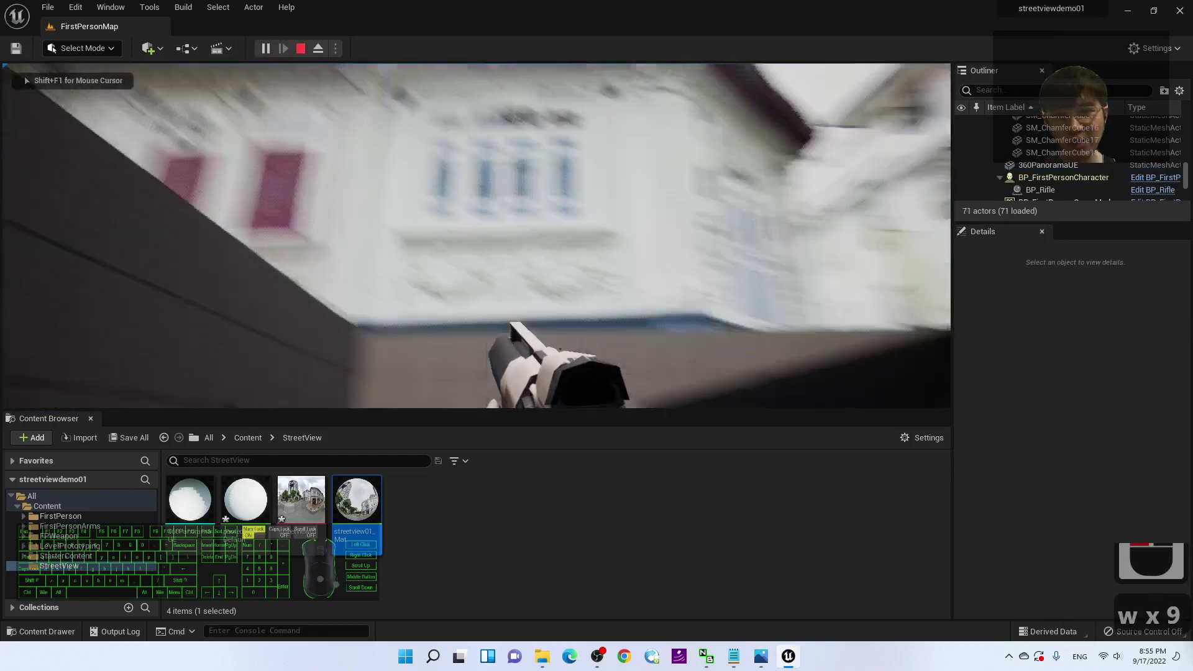
{"action": "key", "text": "a"}
{"action": "key", "text": "w"}
{"action": "key", "text": "d"}
{"action": "key", "text": "a"}
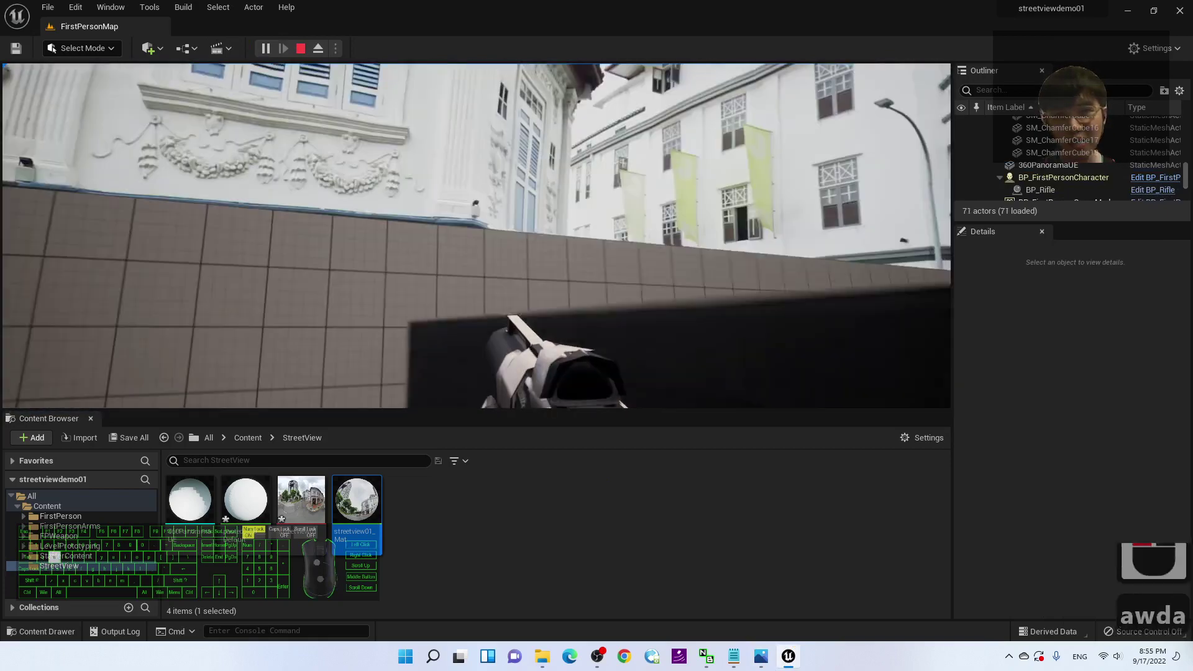
Step: Walk to the blue cubes by the wall, fire projectiles at the wall, and back away
{"action": "key", "text": "w"}
{"action": "key", "text": "w"}
{"action": "key", "text": "w"}
{"action": "key", "text": "w"}
{"action": "key", "text": "w"}
{"action": "key", "text": "w"}
{"action": "key", "text": "w"}
{"action": "key", "text": "w"}
{"action": "key", "text": "w"}
{"action": "key", "text": "w"}
{"action": "key", "text": "w"}
{"action": "key", "text": "w"}
{"action": "key", "text": "w"}
{"action": "key", "text": "w"}
{"action": "key", "text": "w"}
{"action": "key", "text": "w"}
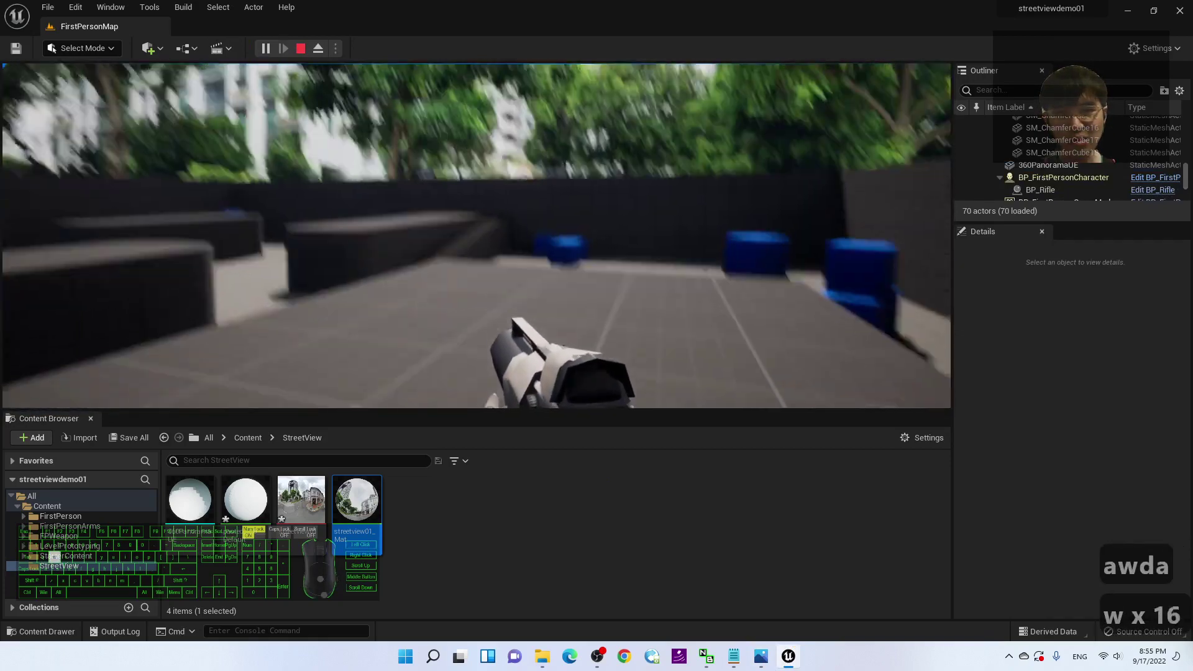
{"action": "key", "text": "w"}
{"action": "key", "text": "w"}
{"action": "key", "text": "w"}
{"action": "key", "text": "w"}
{"action": "key", "text": "w"}
{"action": "key", "text": "w"}
{"action": "key", "text": "w"}
{"action": "key", "text": "w"}
{"action": "key", "text": "w"}
{"action": "key", "text": "w"}
{"action": "key", "text": "w"}
{"action": "key", "text": "w"}
{"action": "key", "text": "w"}
{"action": "key", "text": "w"}
{"action": "key", "text": "w"}
{"action": "key", "text": "w"}
{"action": "key", "text": "w"}
{"action": "key", "text": "w"}
{"action": "key", "text": "w"}
{"action": "key", "text": "w"}
{"action": "key", "text": "d"}
{"action": "left_click", "coordinate": [905, 283]}
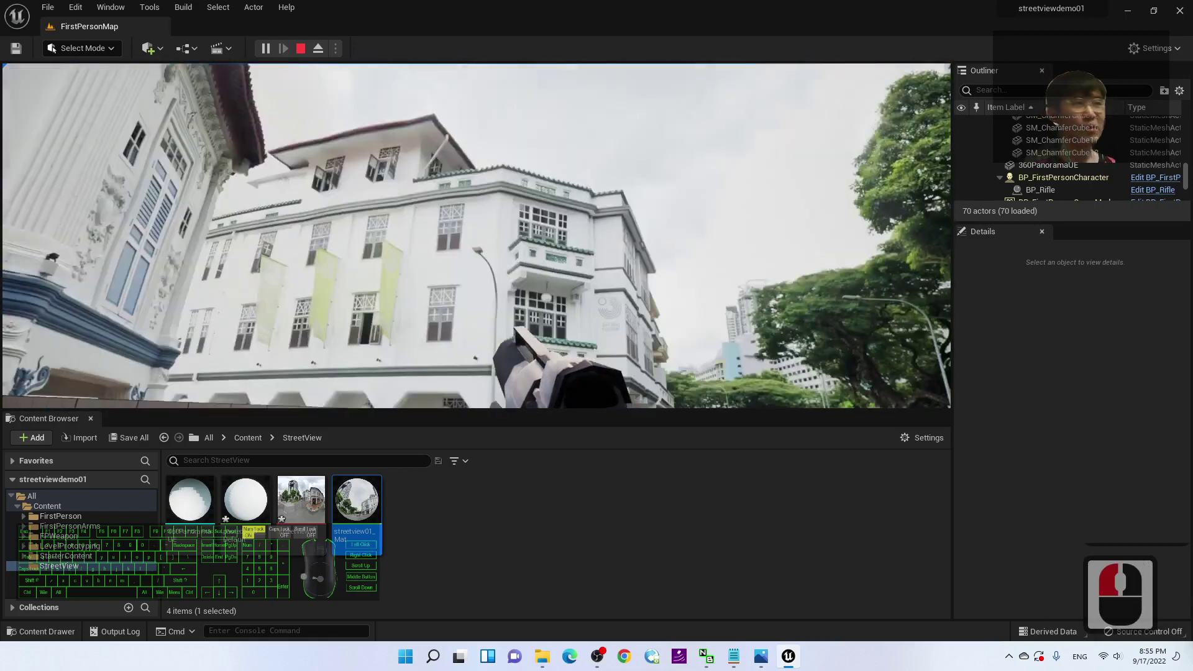
{"action": "key", "text": "w"}
{"action": "key", "text": "w"}
{"action": "key", "text": "w"}
{"action": "key", "text": "w"}
{"action": "key", "text": "w"}
{"action": "key", "text": "w"}
{"action": "key", "text": "w"}
{"action": "key", "text": "w"}
{"action": "key", "text": "w"}
{"action": "key", "text": "w"}
{"action": "key", "text": "w"}
{"action": "key", "text": "w"}
{"action": "key", "text": "w"}
{"action": "key", "text": "w"}
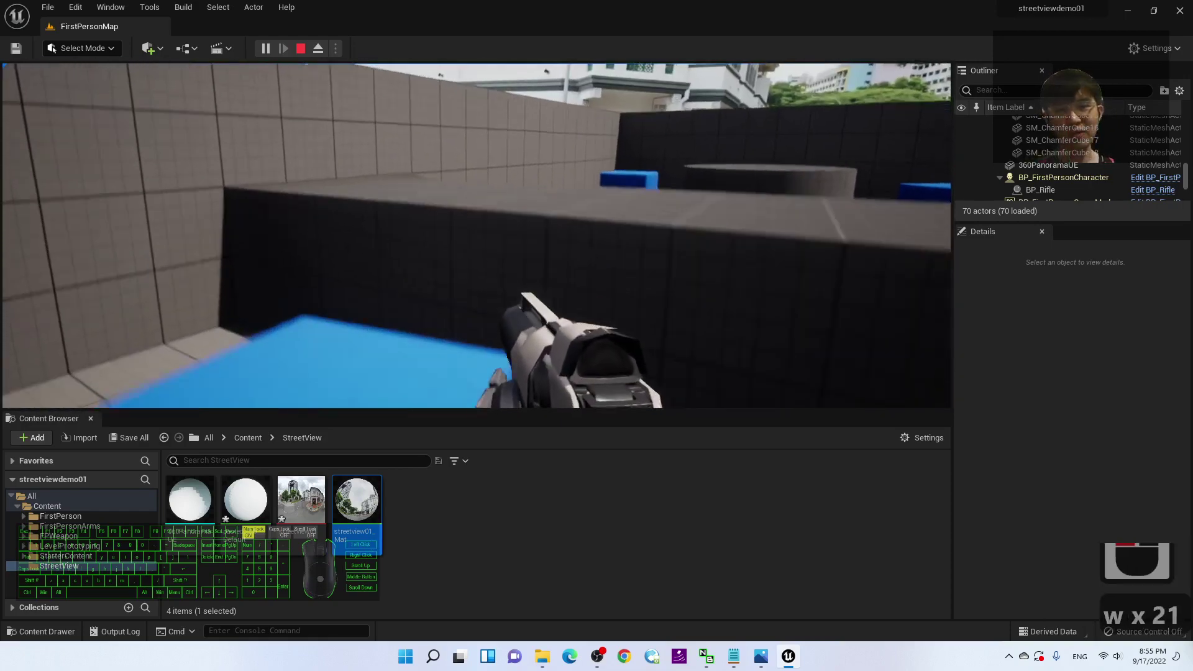
{"action": "key", "text": "a"}
{"action": "key", "text": "w"}
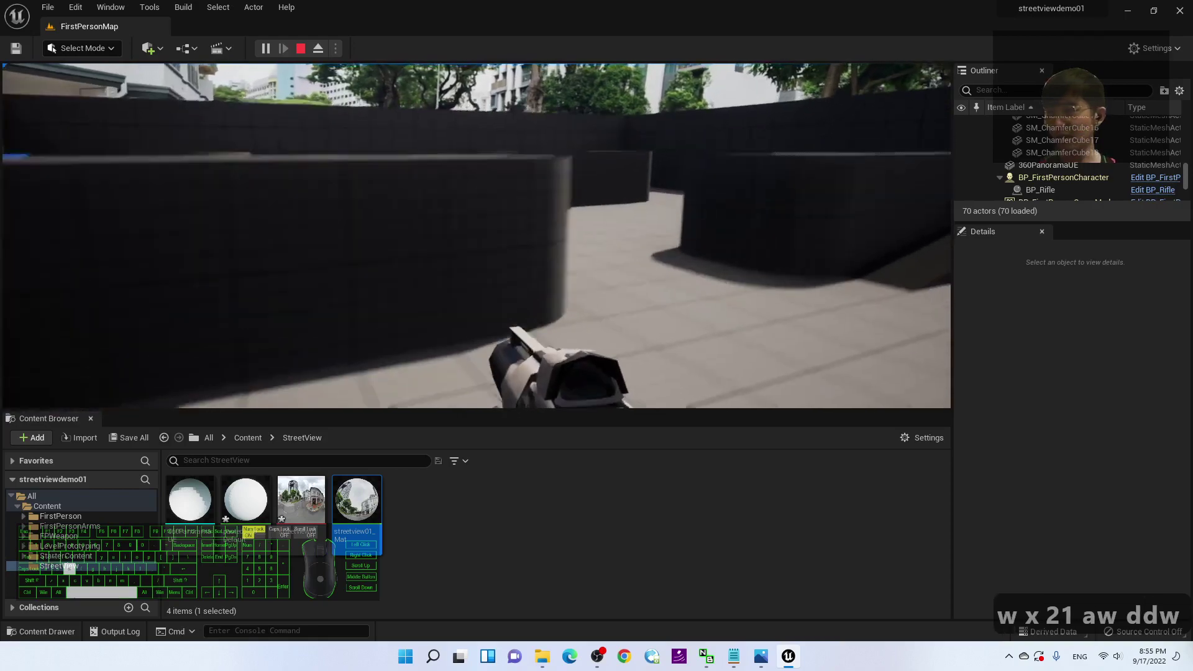
{"action": "key", "text": "a"}
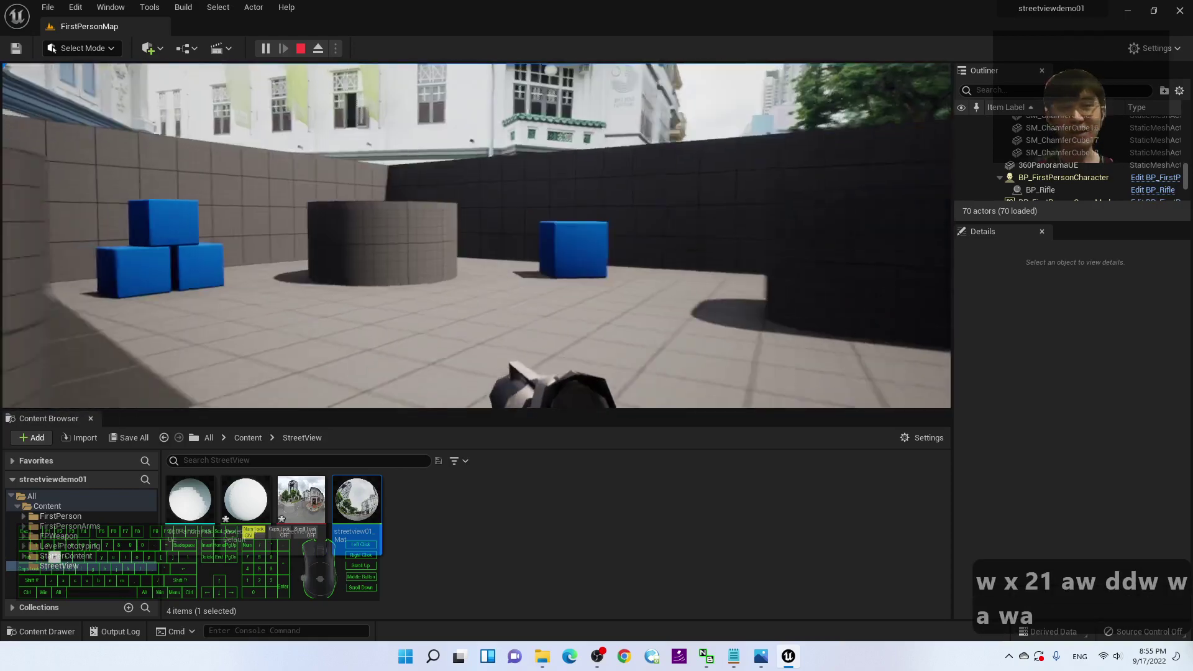
{"action": "key", "text": "a"}
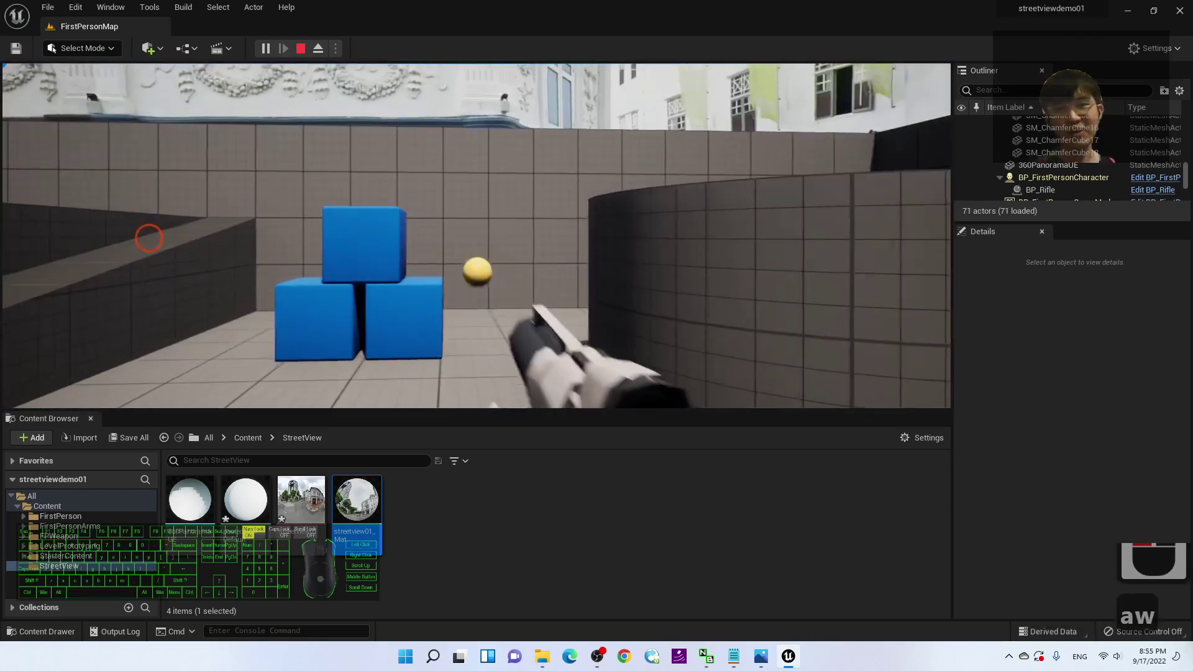
{"action": "left_click", "coordinate": [123, 155]}
{"action": "left_click", "coordinate": [224, 125]}
{"action": "key", "text": "s"}
{"action": "key", "text": "d"}
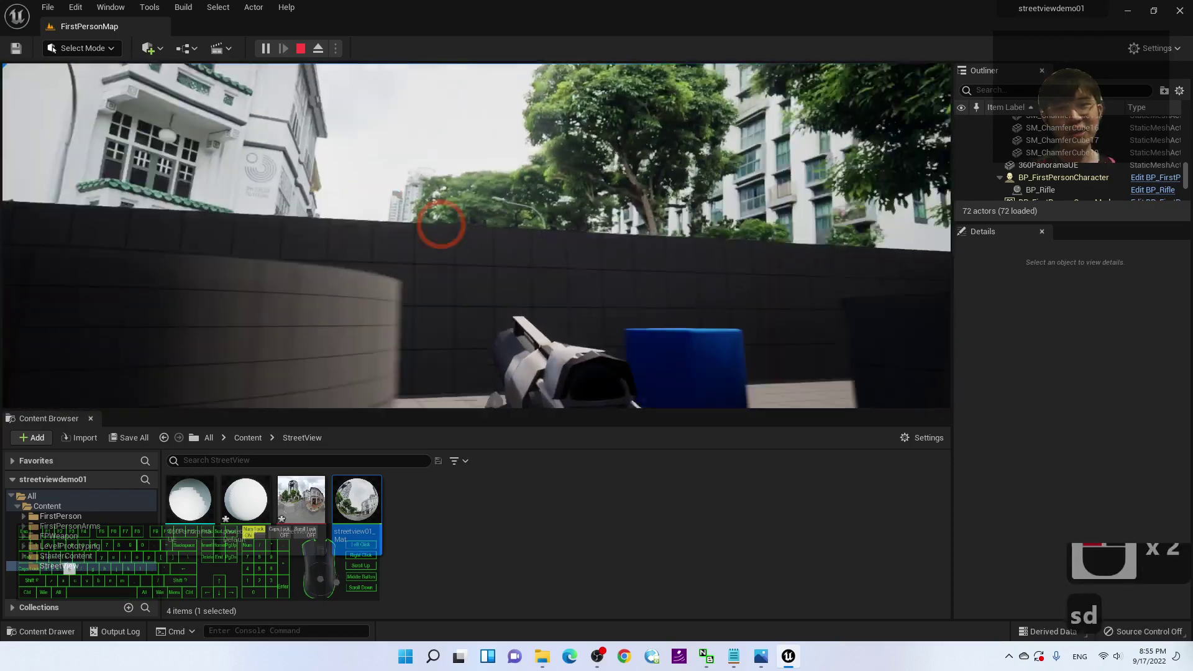